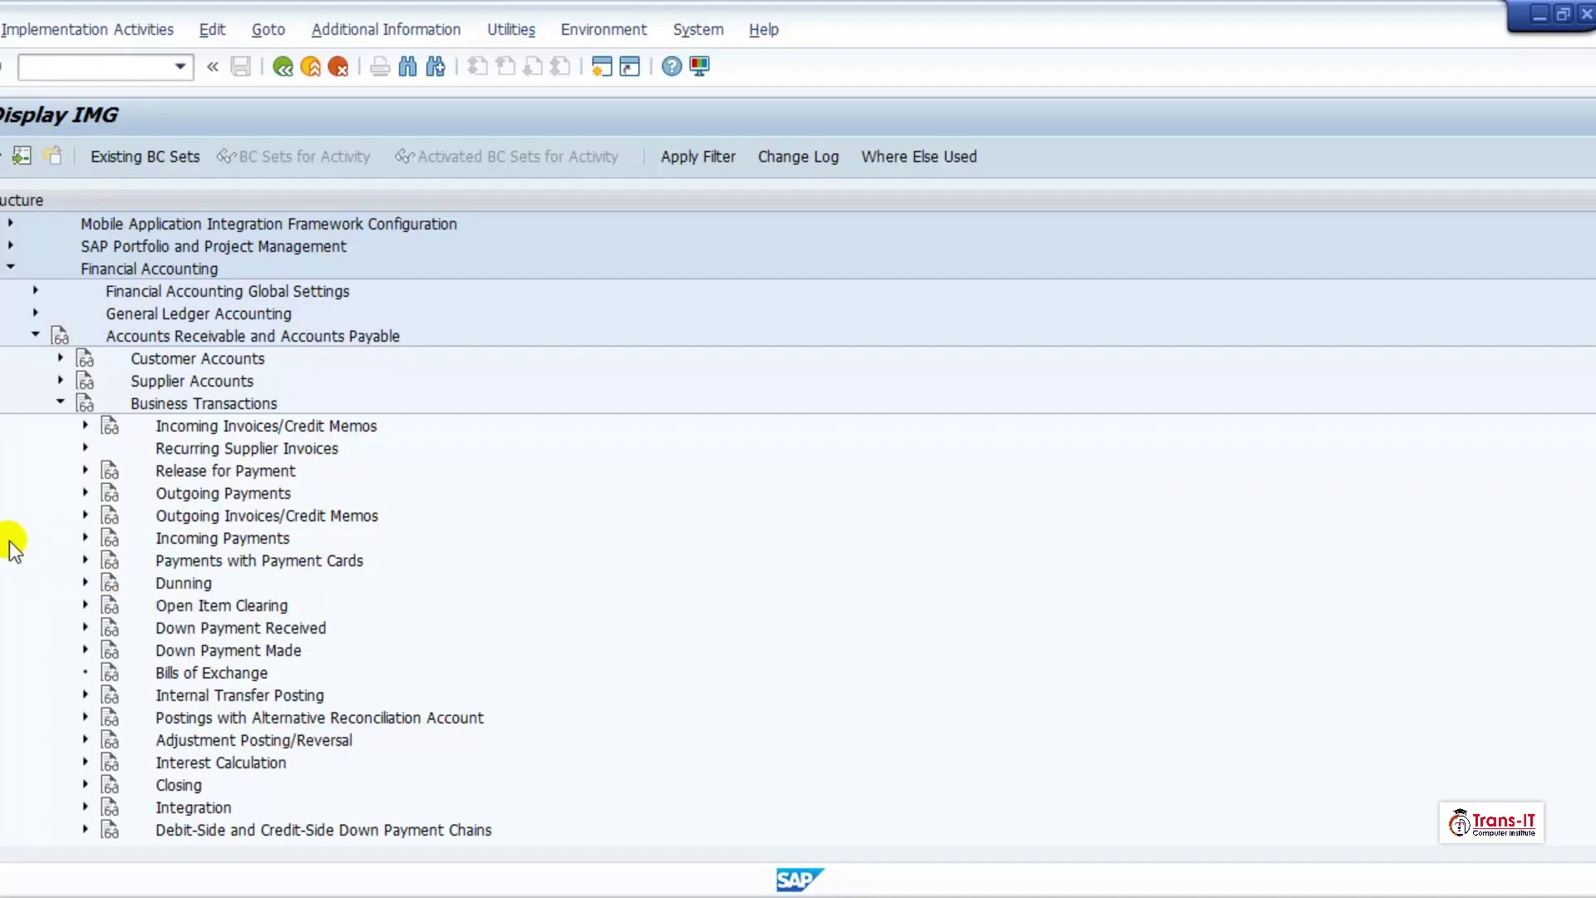
Open the Define Tolerances for Customers and Suppliers activity under Open Item Clearing, Clearing Differences.
left_click(84, 605)
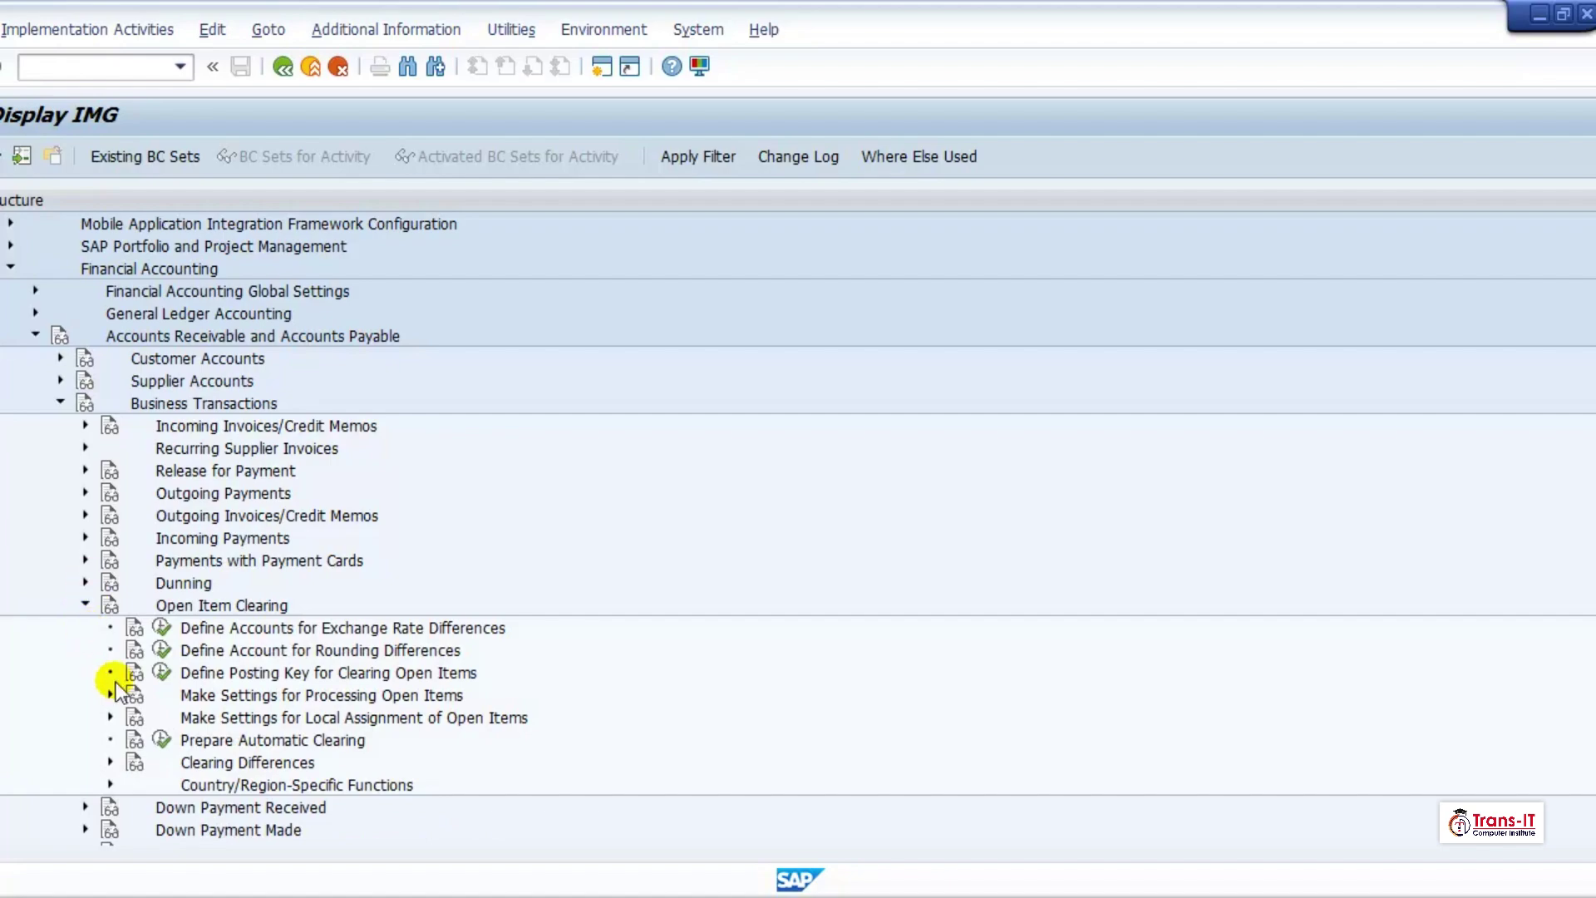
left_click(110, 761)
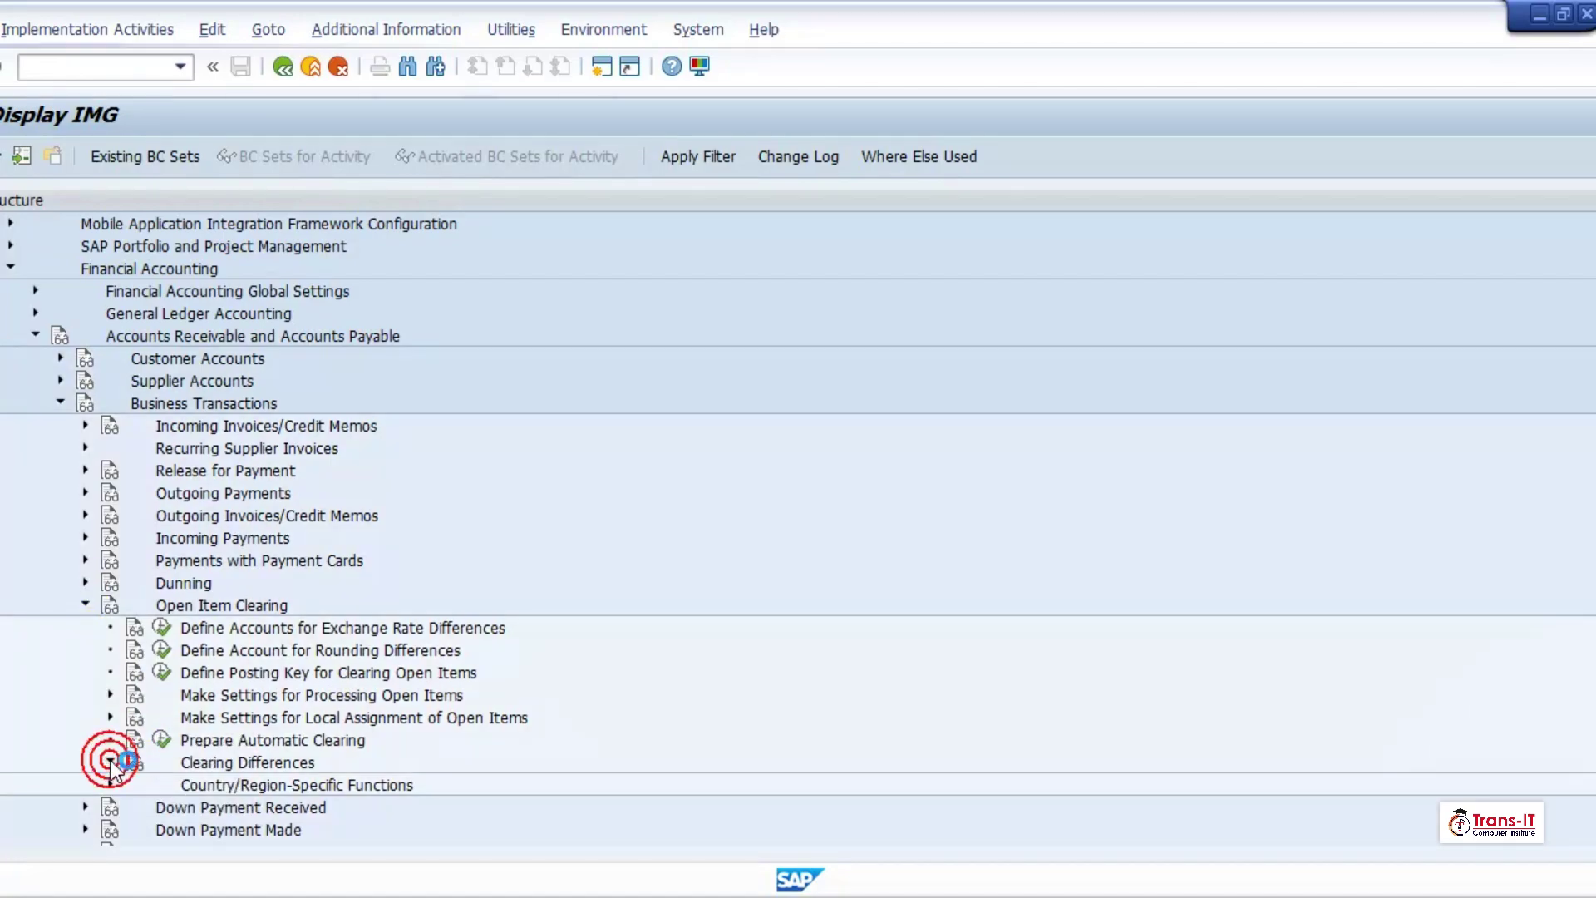
scroll(158, 672, "down", 5)
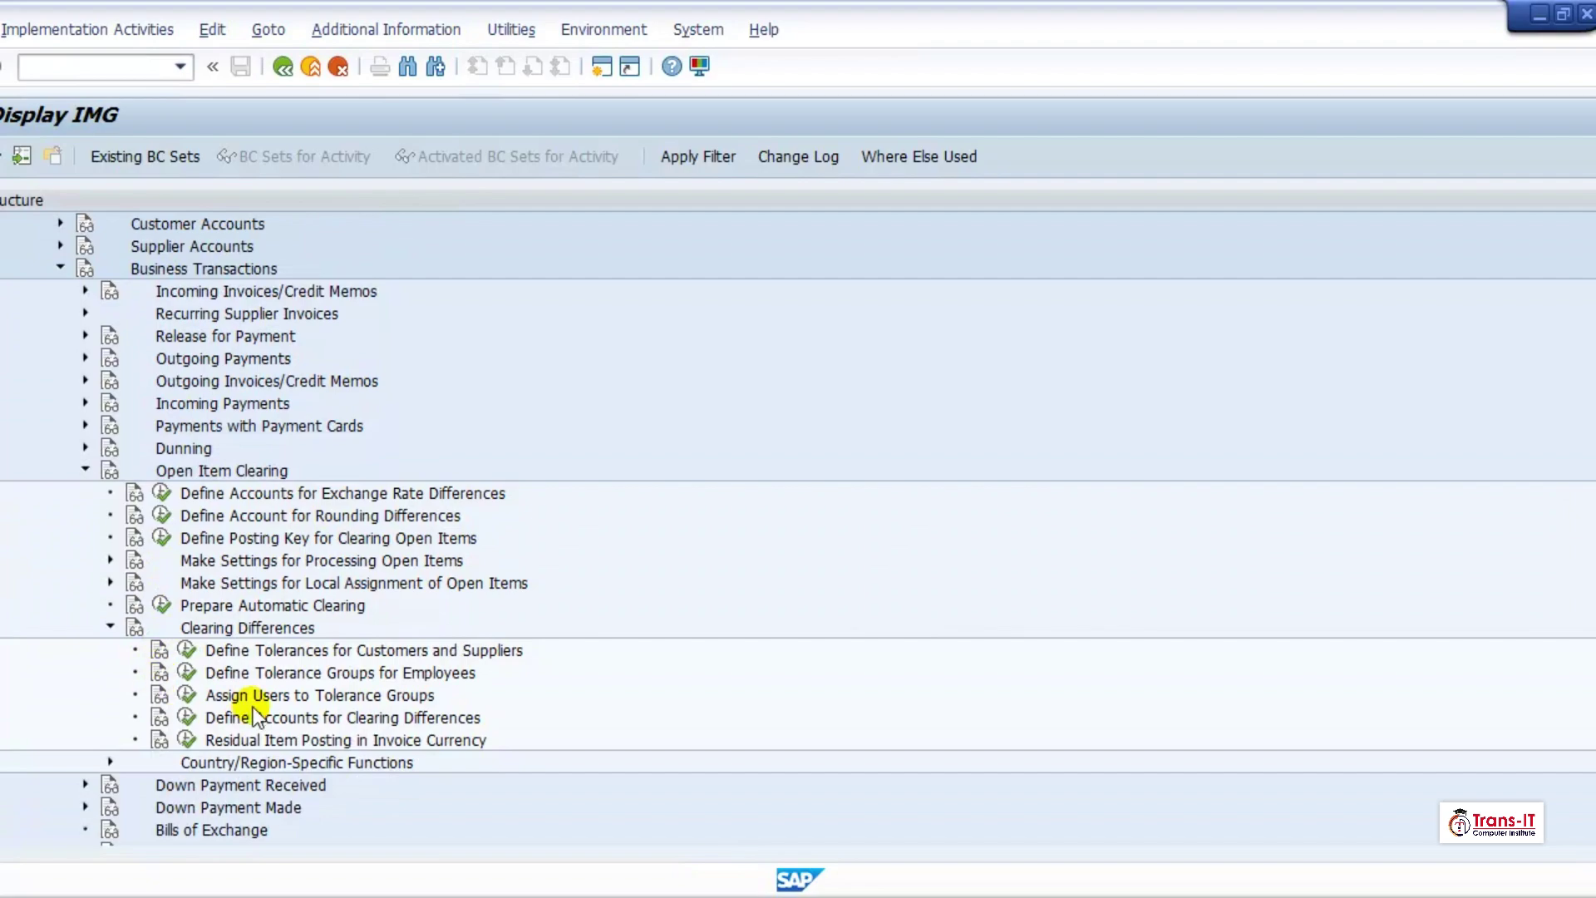
left_click(187, 650)
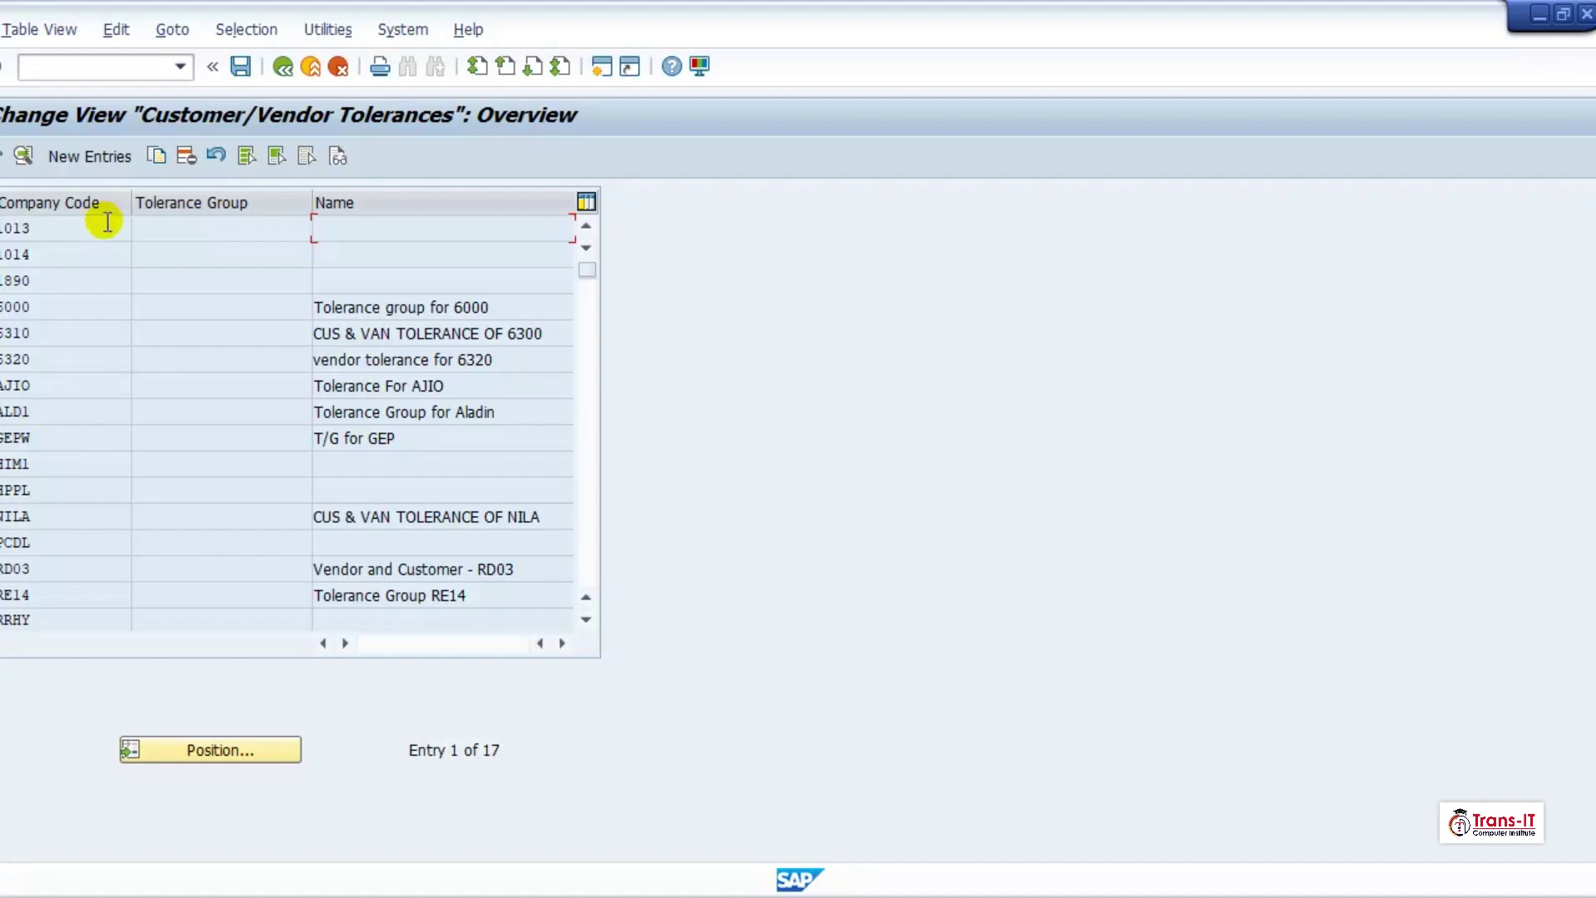
Position the customer/vendor tolerance list at company code TRE1.
left_click(221, 752)
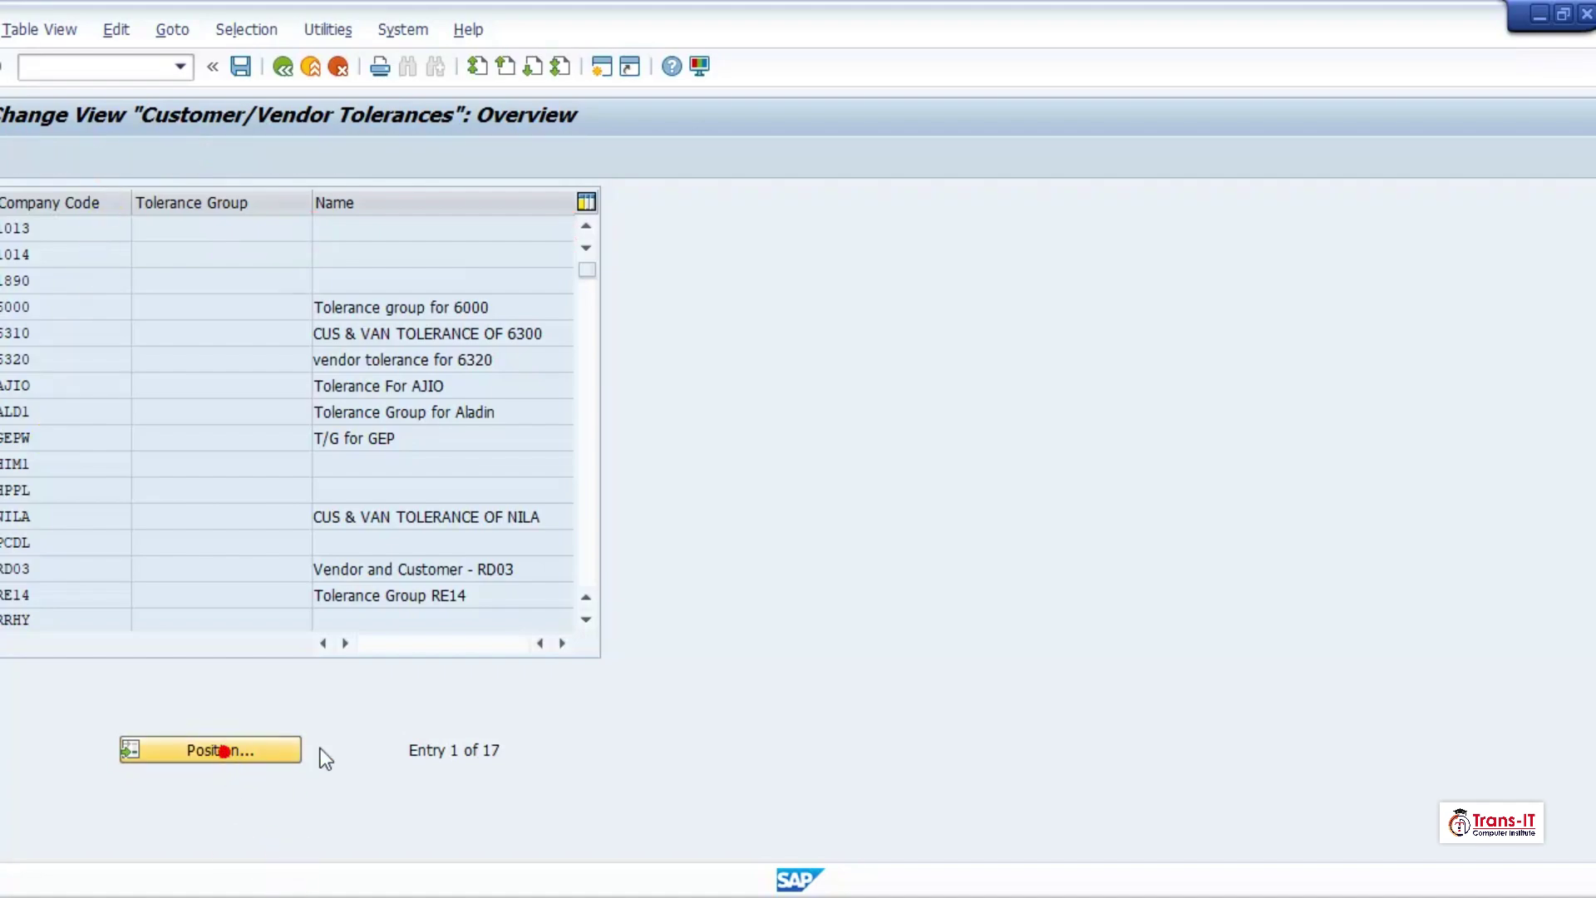
type("VEDL")
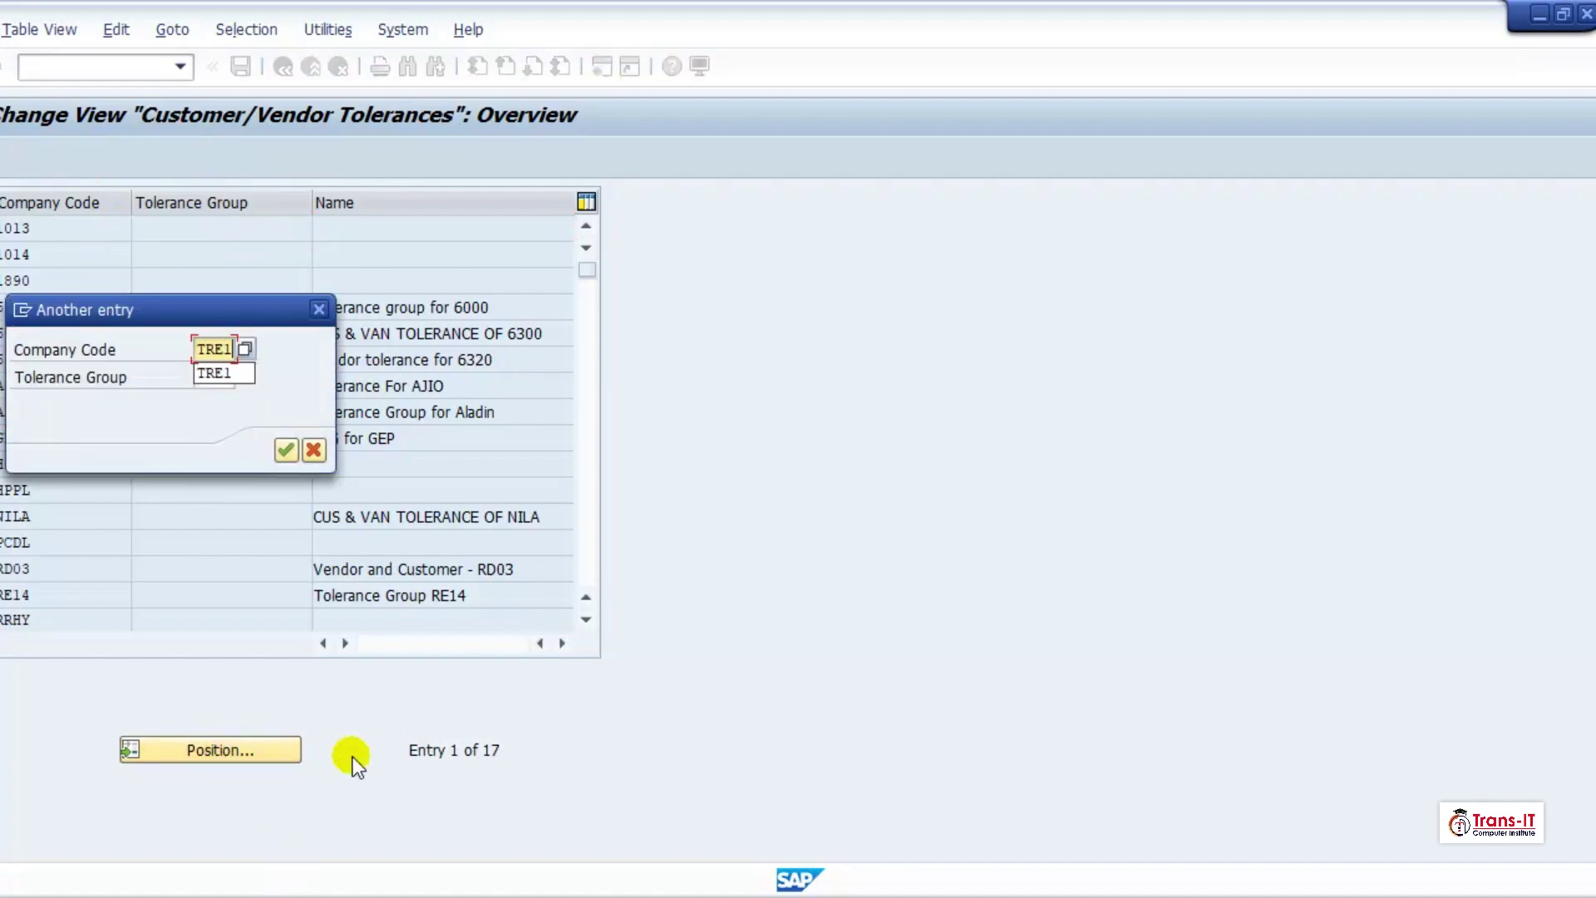
key("Return")
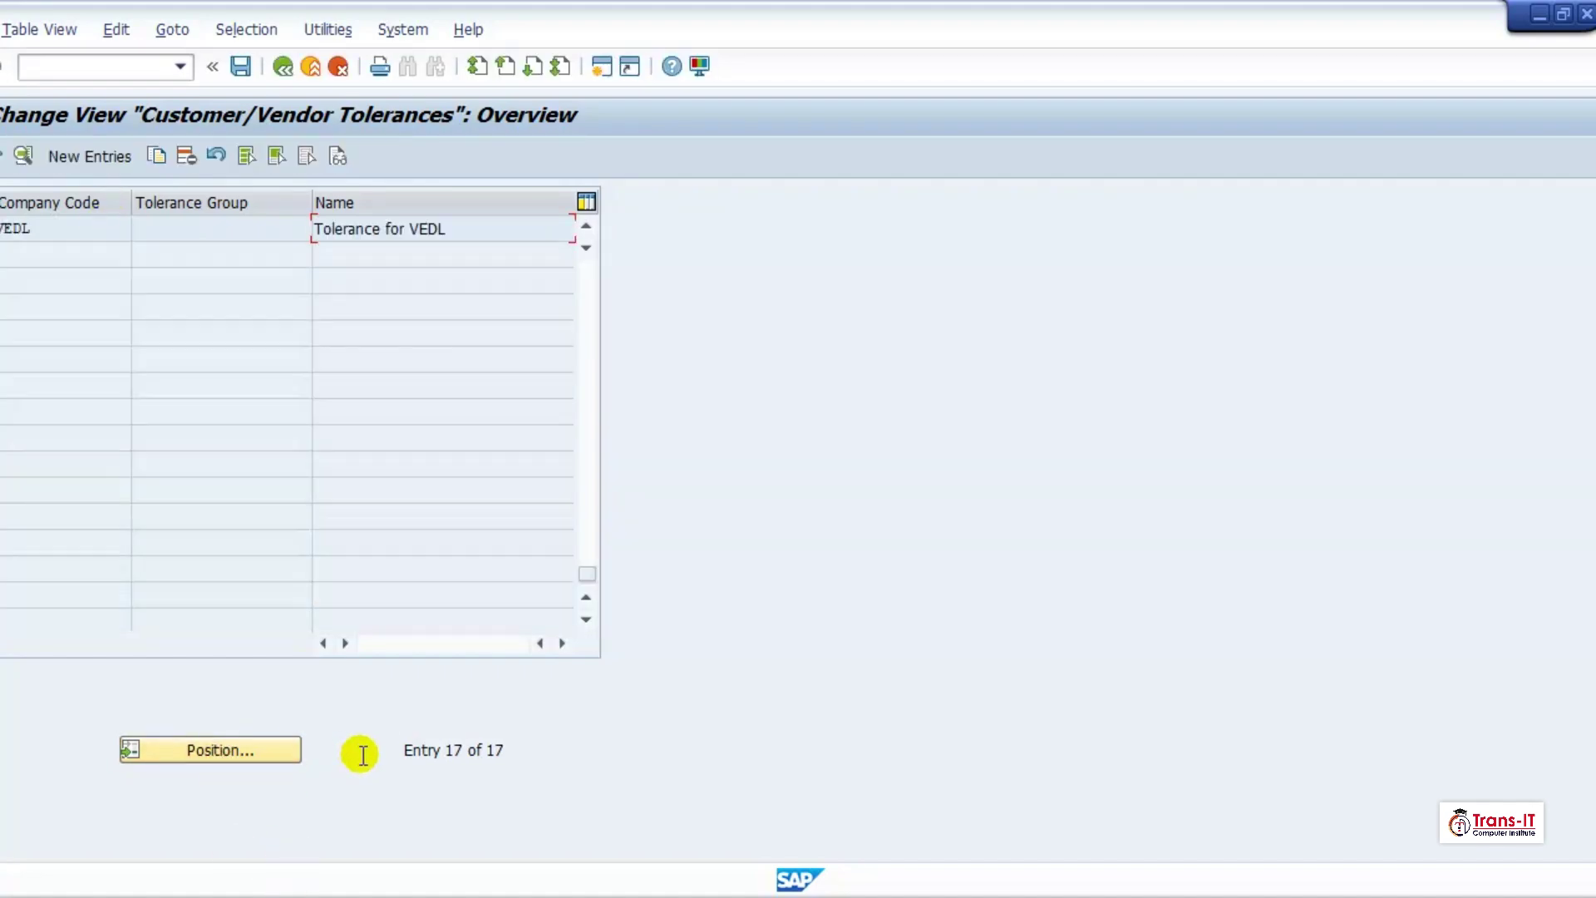
Create a new tolerance entry for company code TRE1 with a blank tolerance group and the name "Tolerance group for TRE1".
left_click(62, 156)
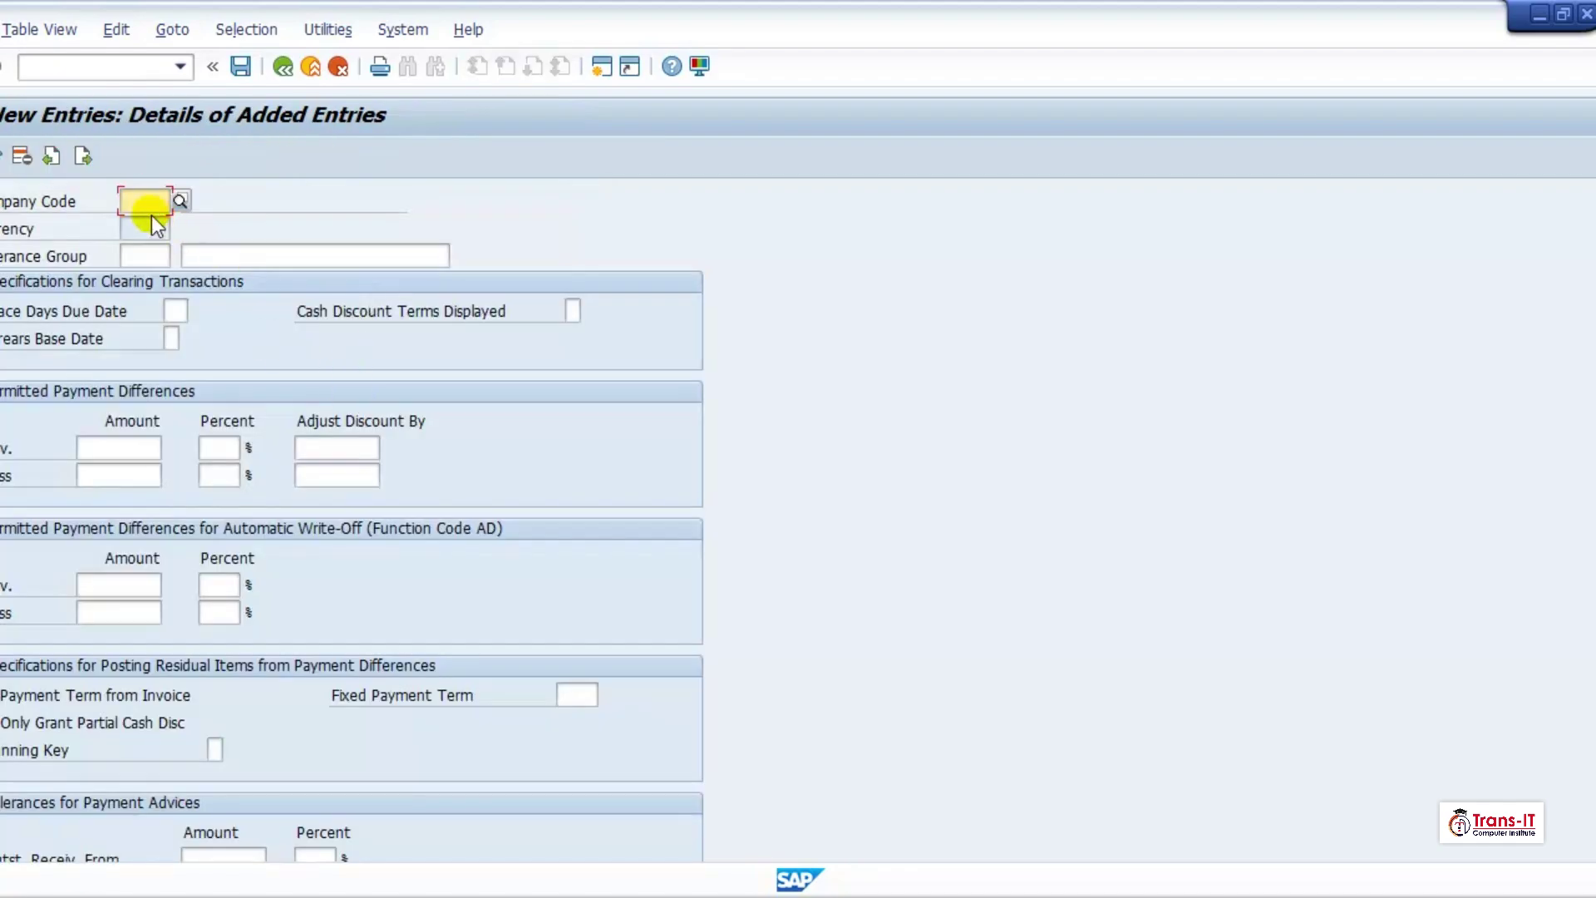
type("TRe1")
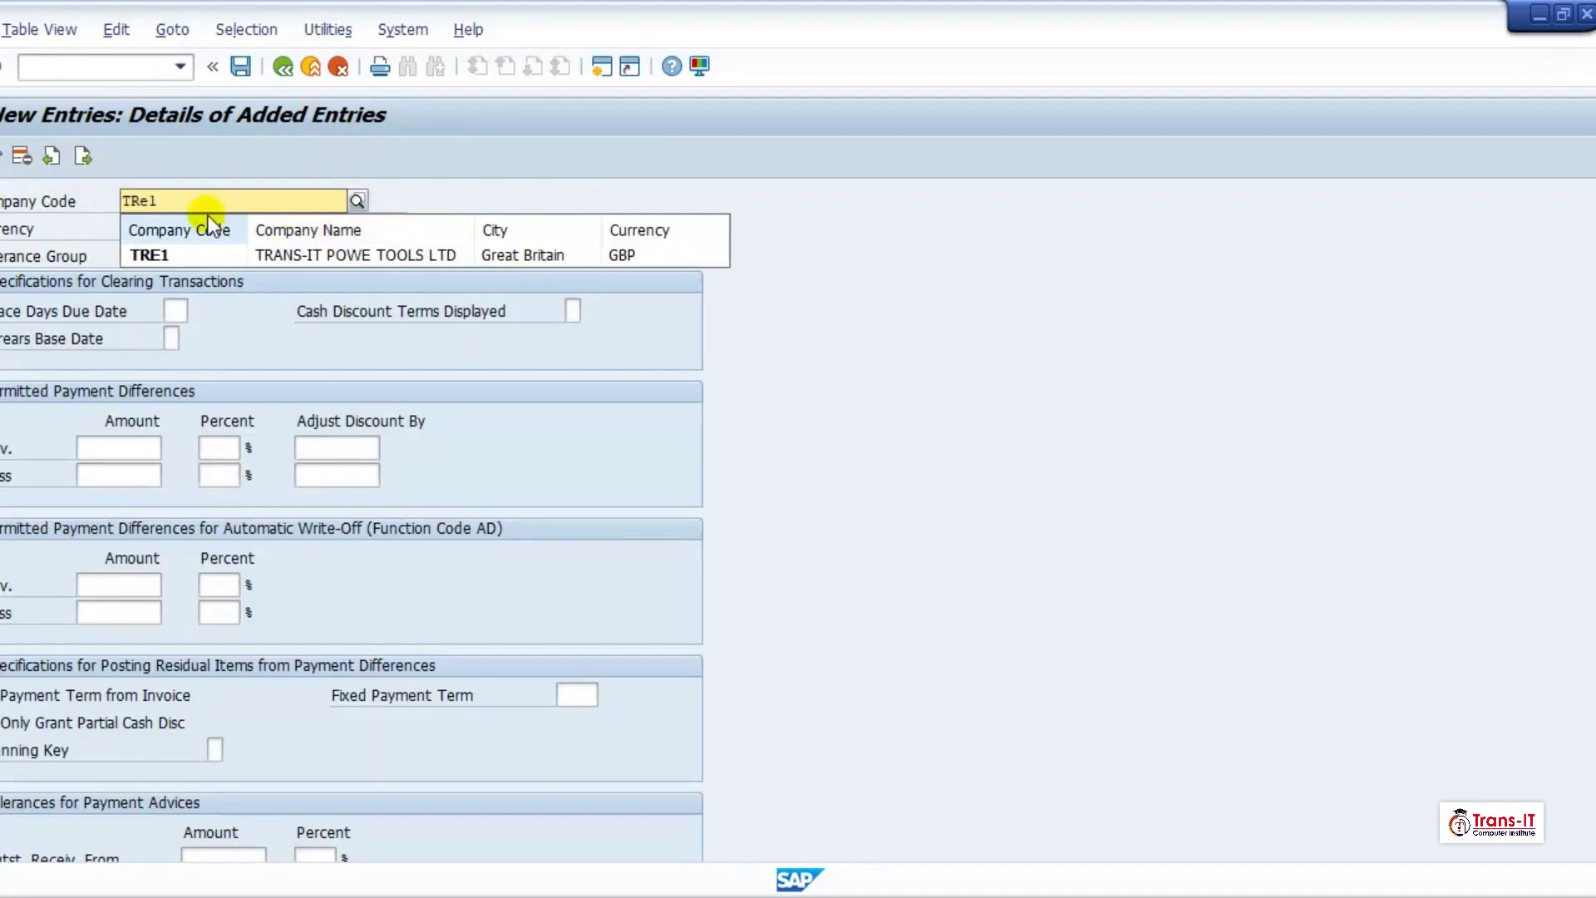
left_click(202, 256)
left_click(291, 257)
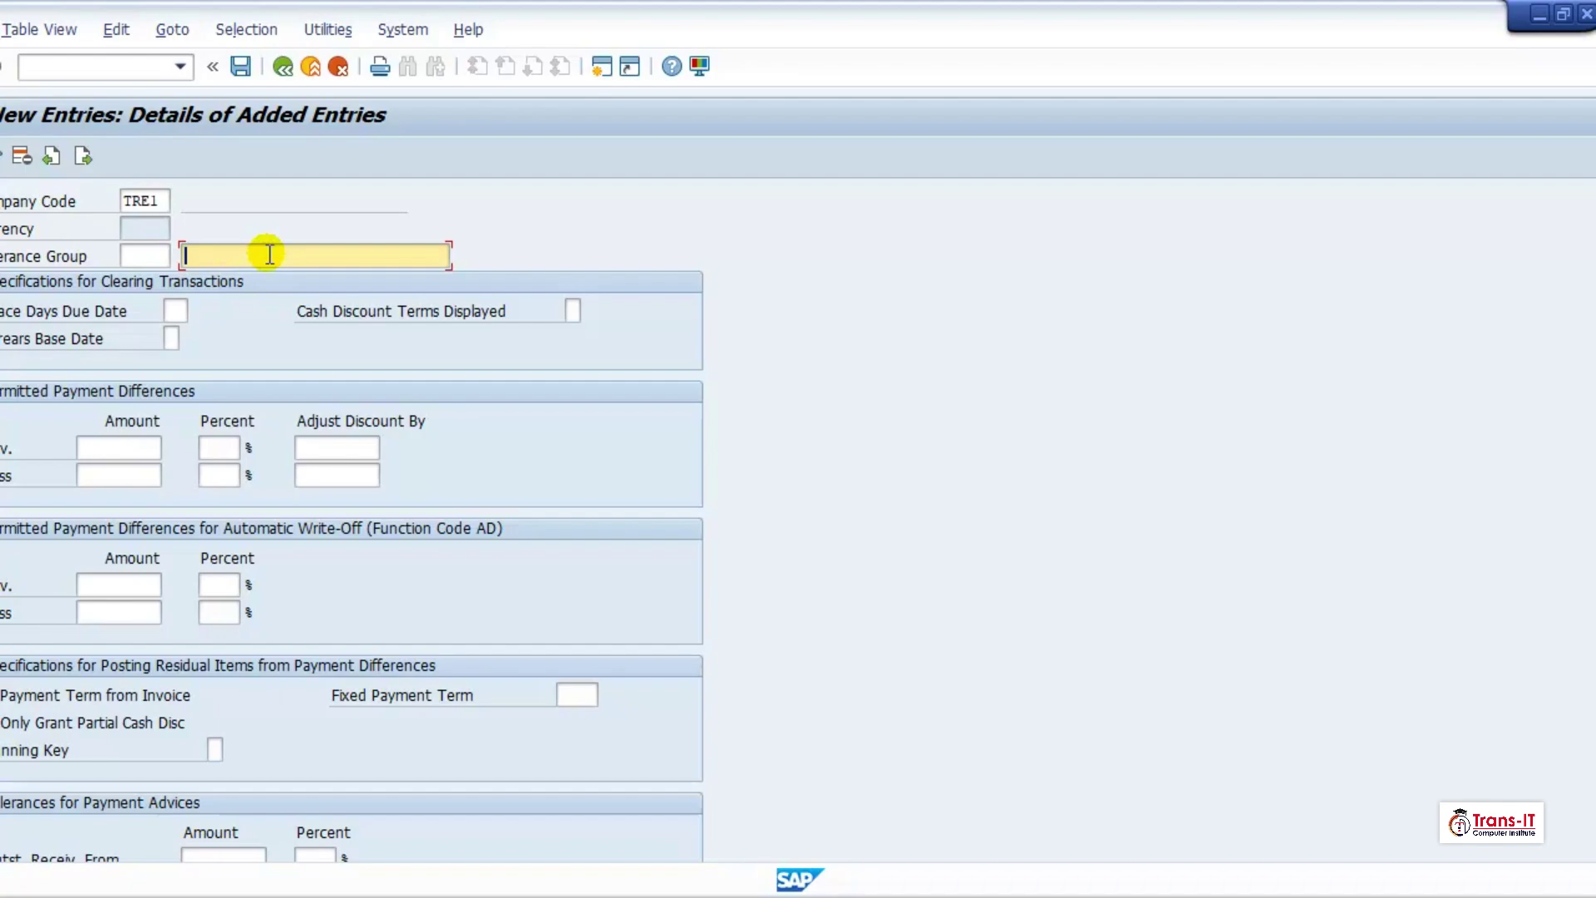
type("Tolerance group for TRe1")
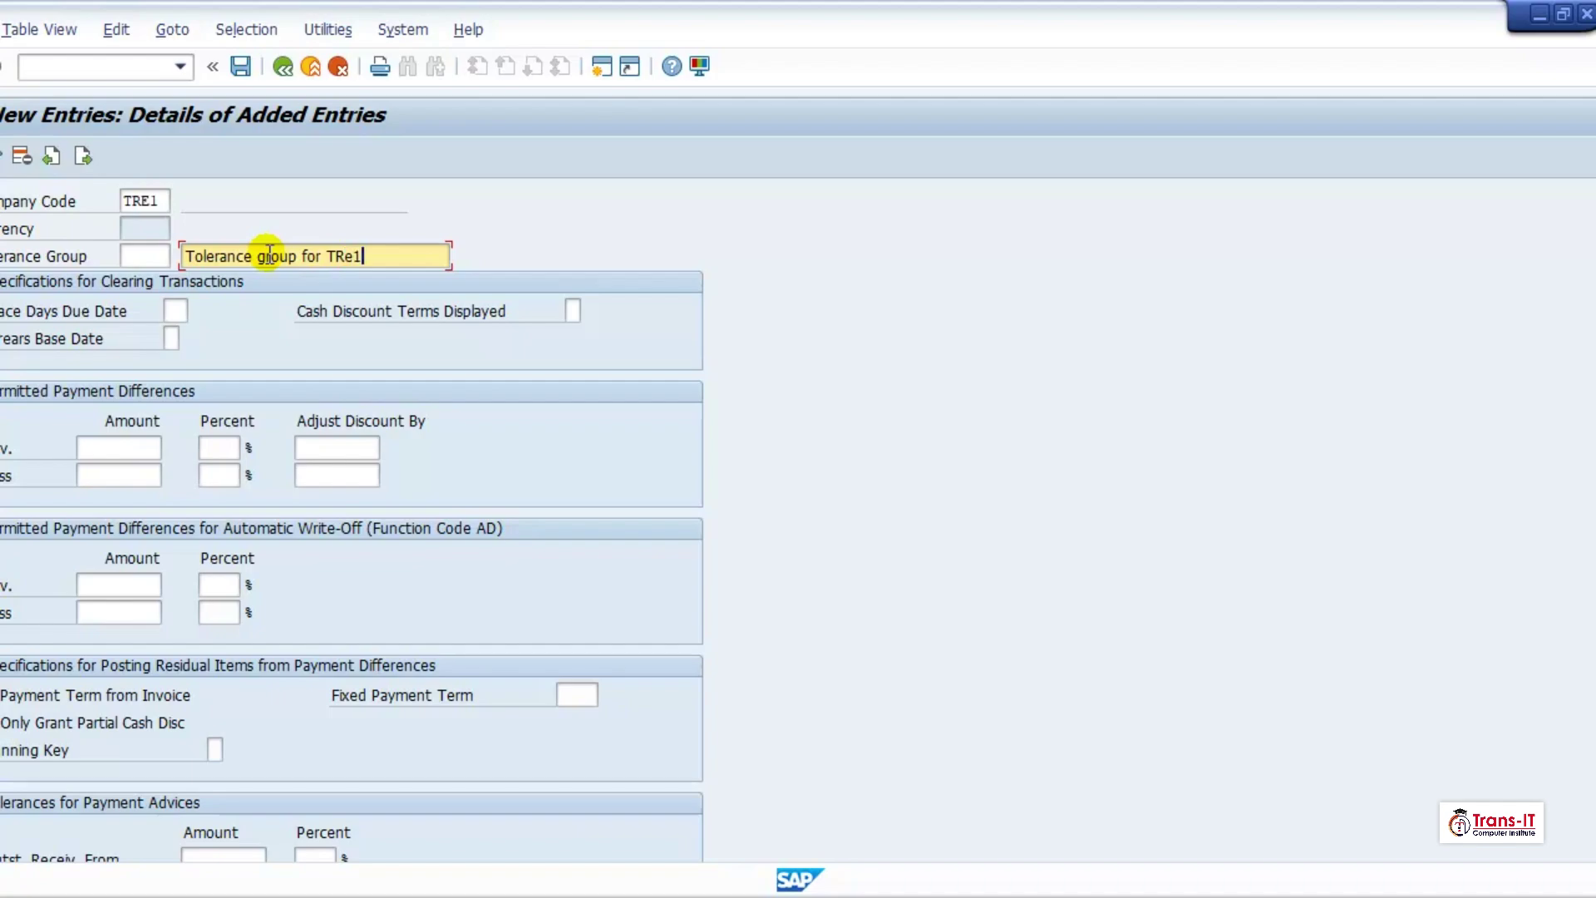
key("BackSpace")
key("BackSpace")
type("E1")
key("Return")
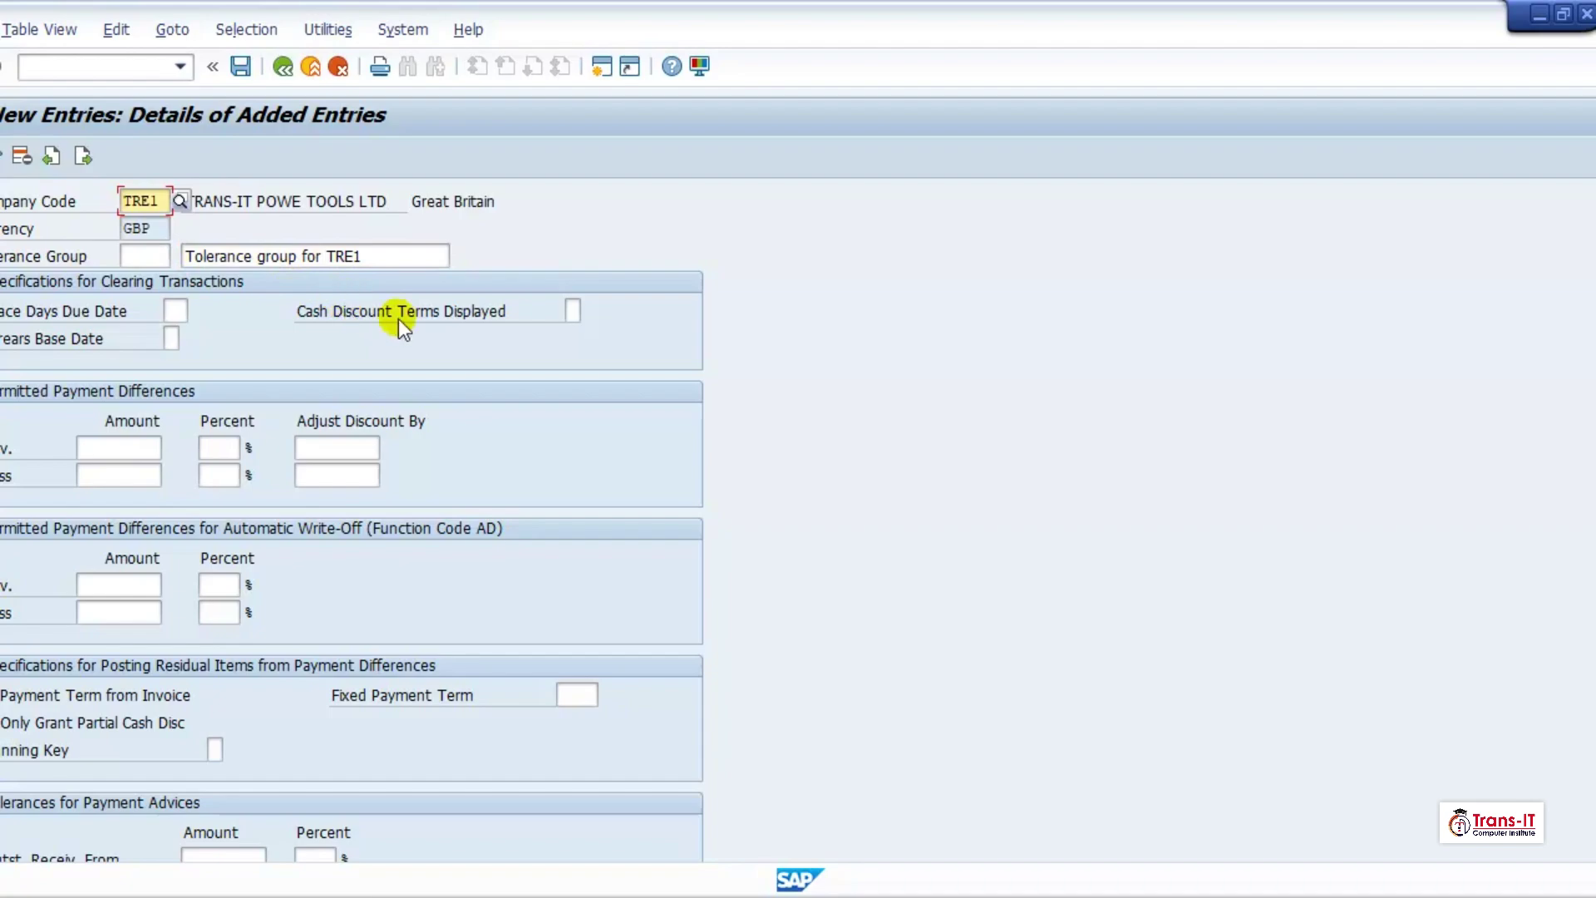
Save the entry under a new customizing request described "TRE1: Defien Tolerance Group for Customers and Vendors" and return to the overview.
left_click(241, 68)
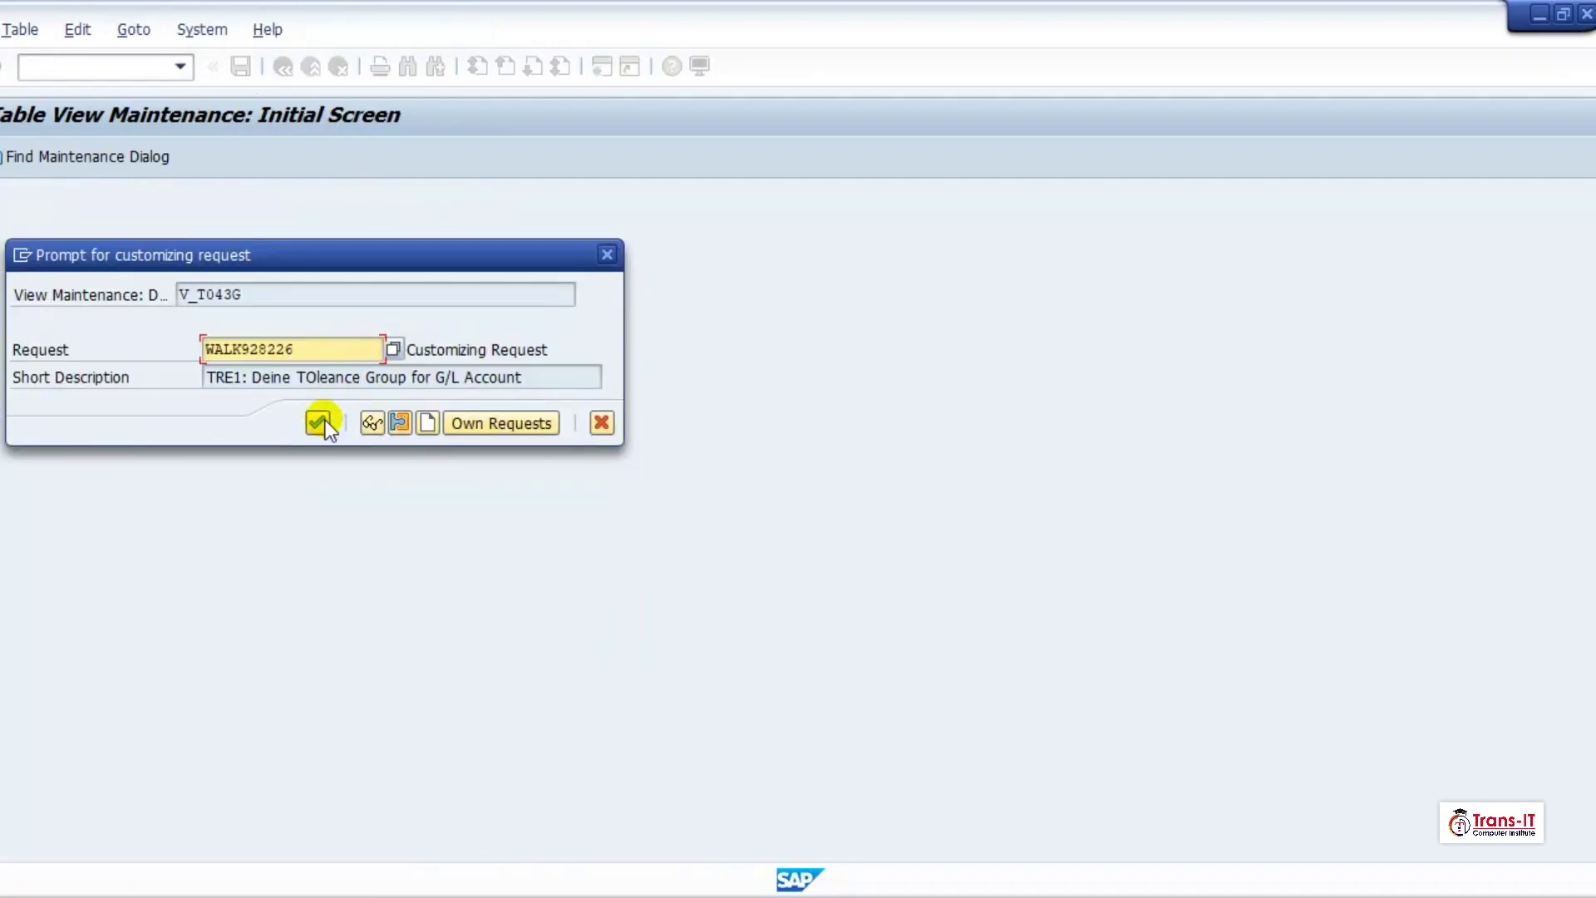
left_click(432, 422)
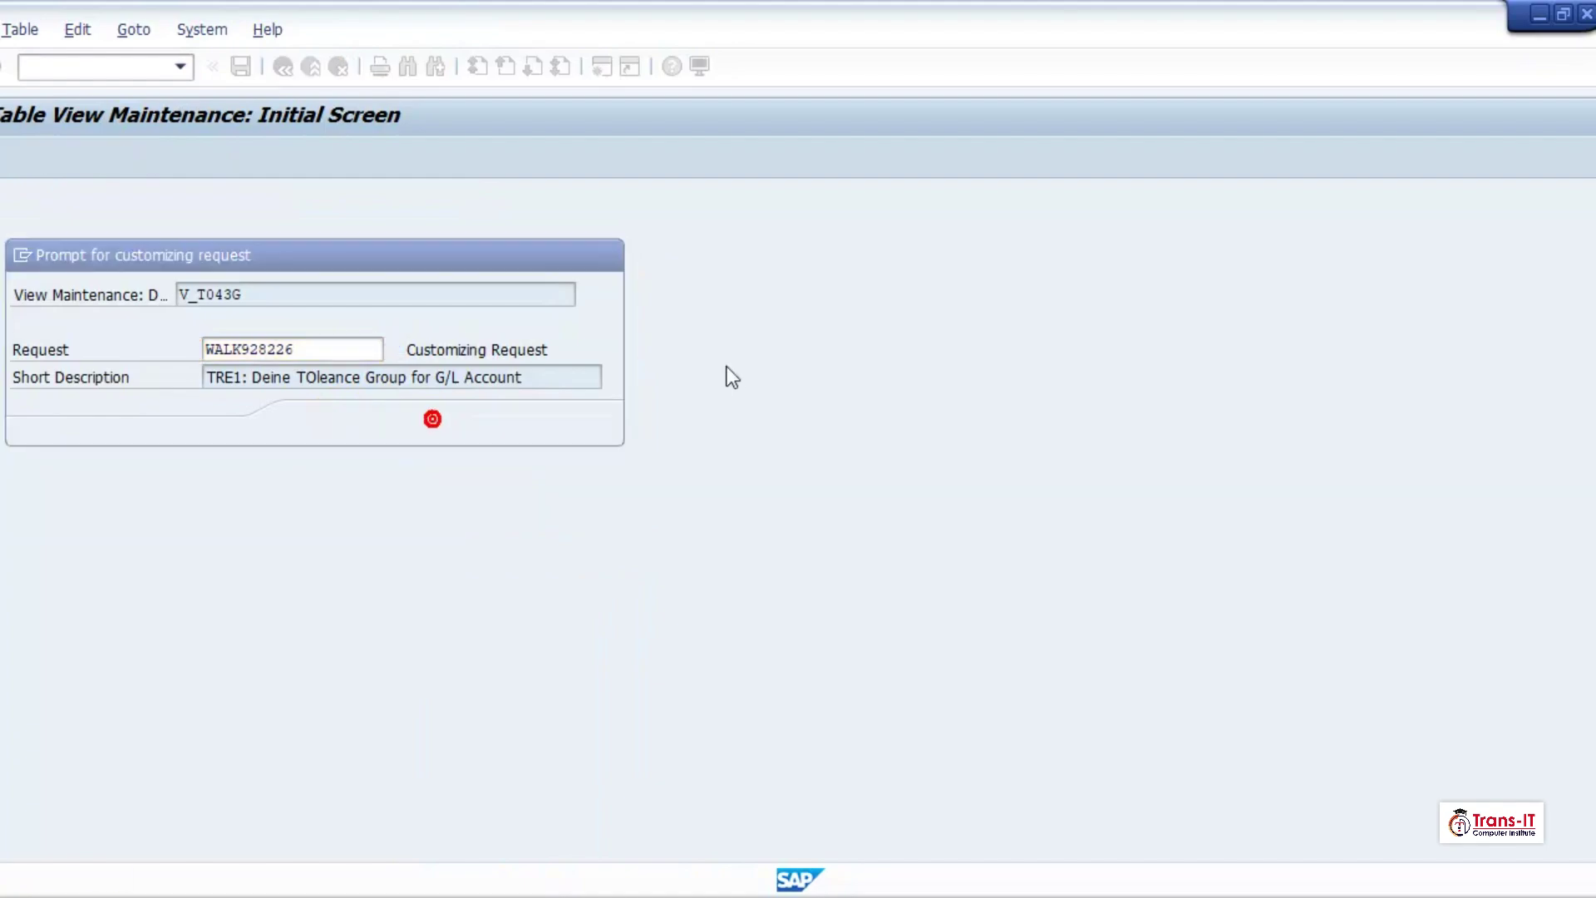
type("TRE1:")
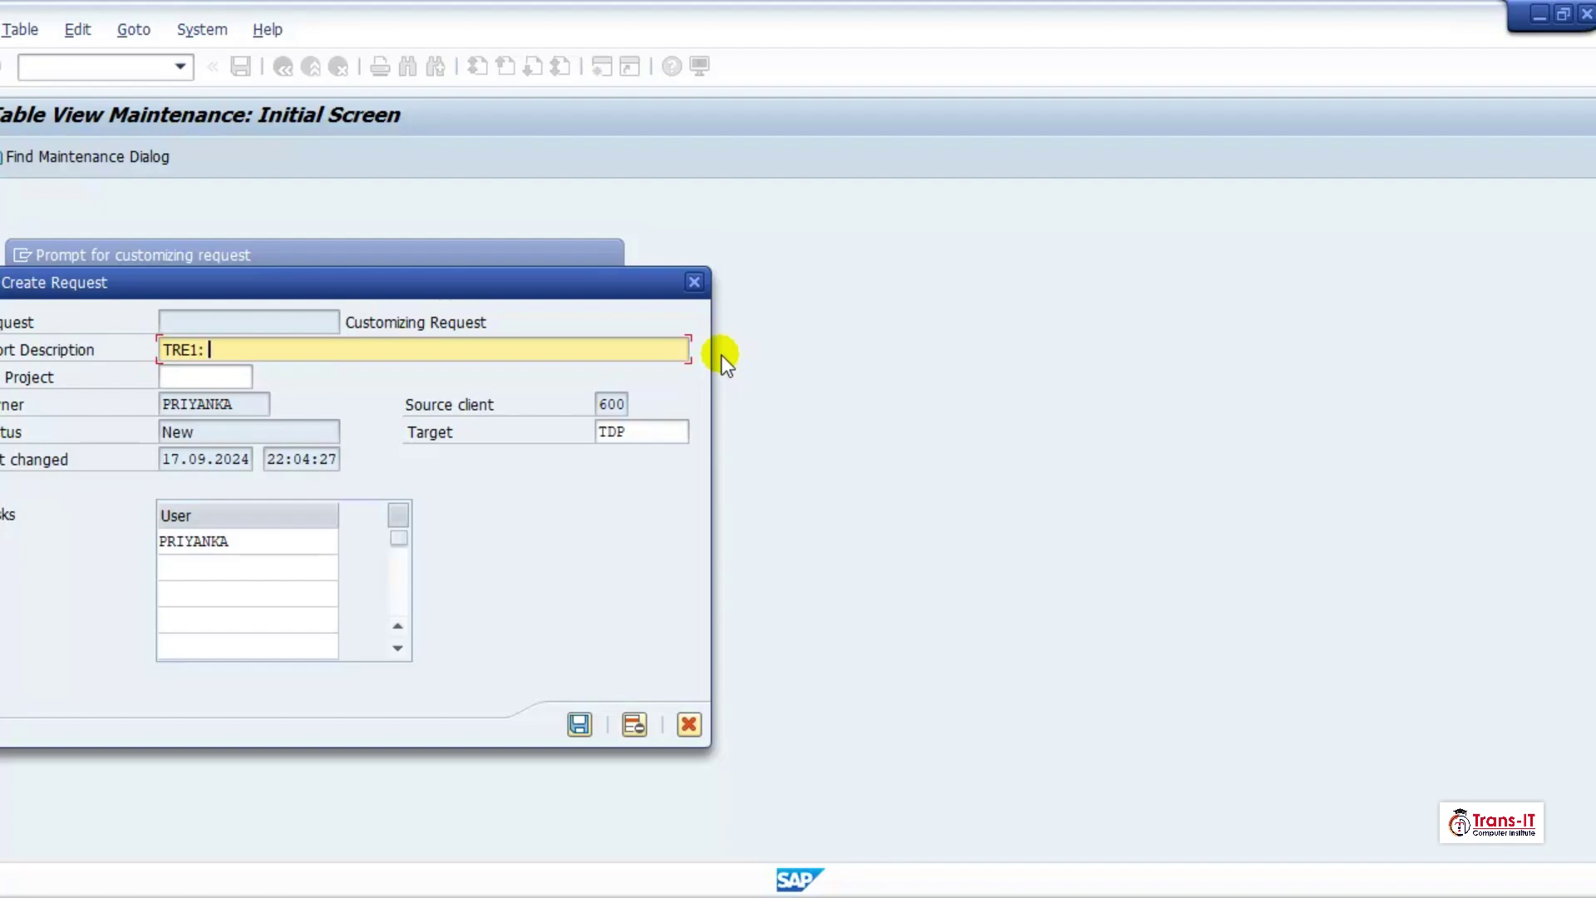
type("Defien Tolerance Grou")
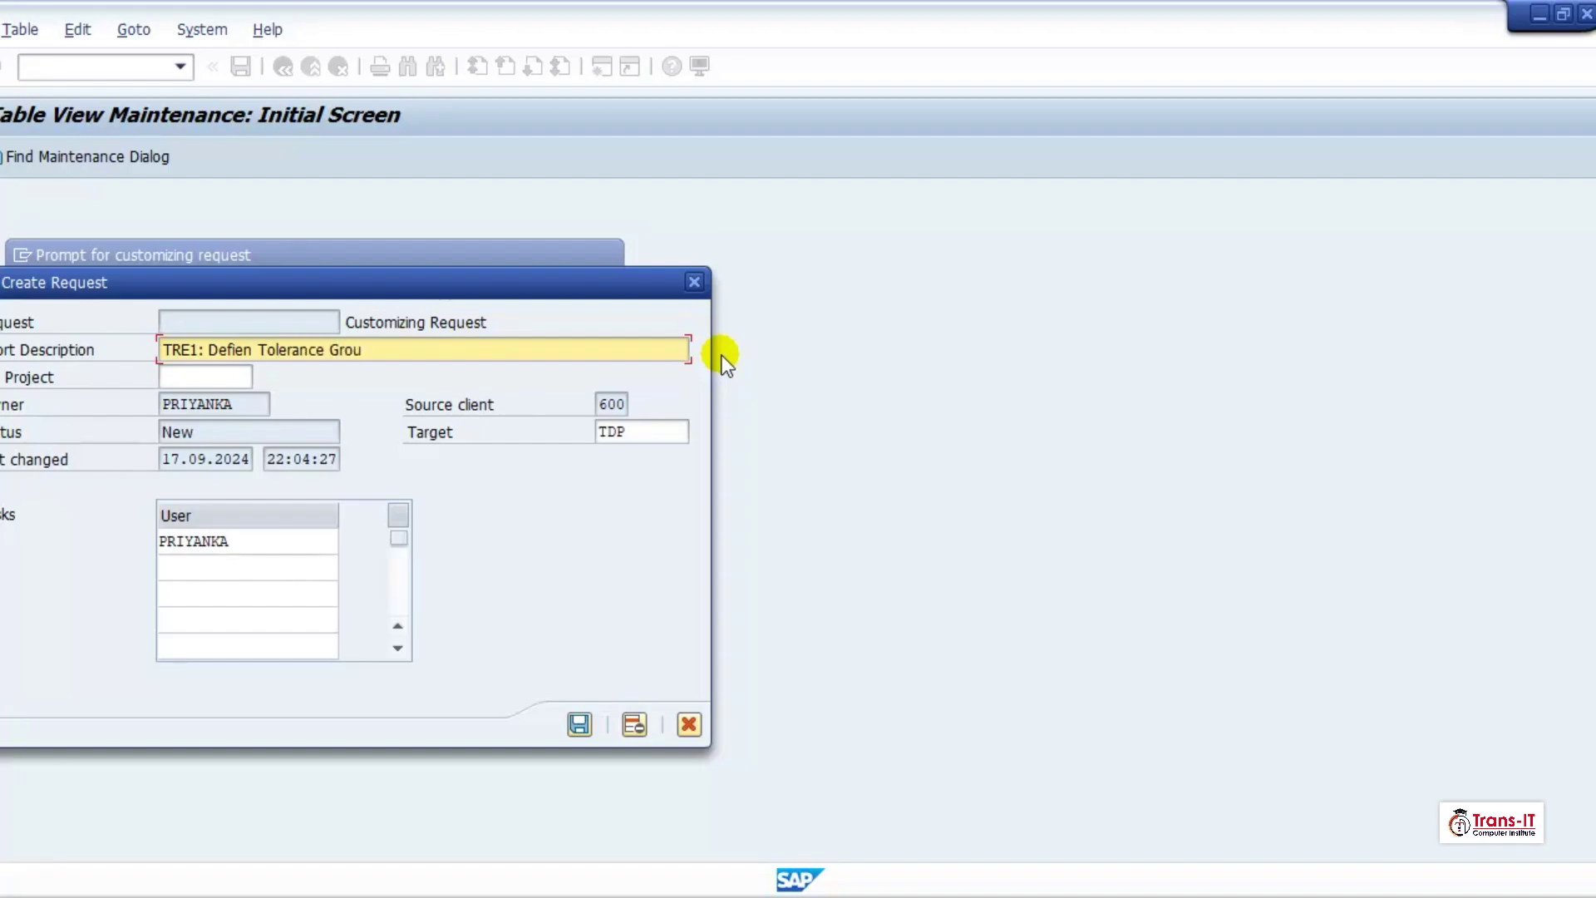
type("p for Customers and")
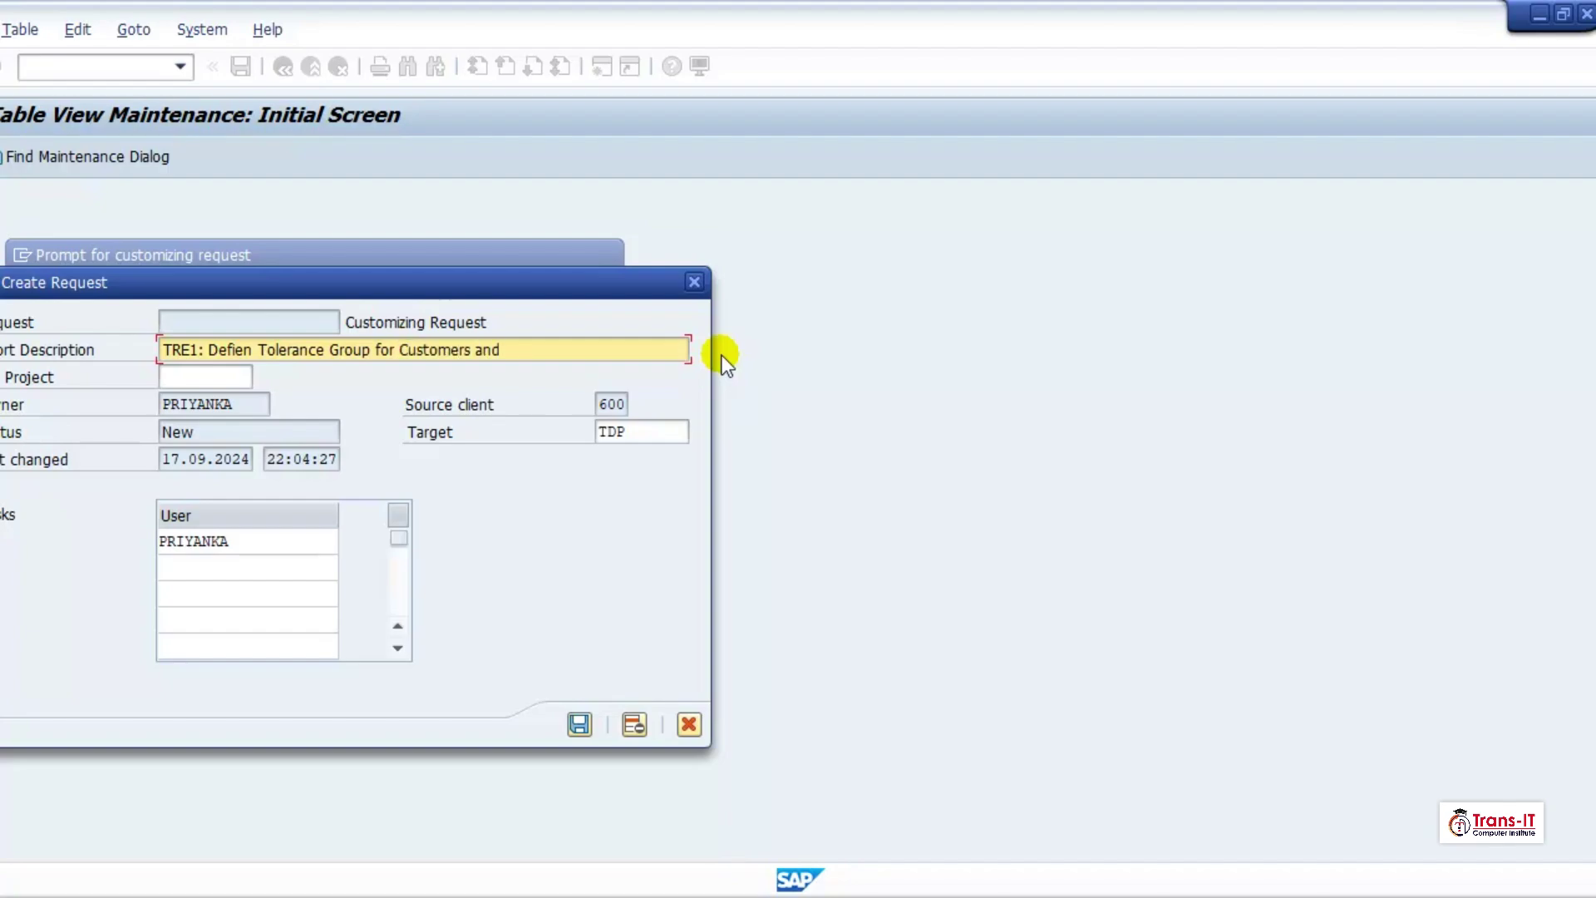
type(" Vendors")
left_click(579, 724)
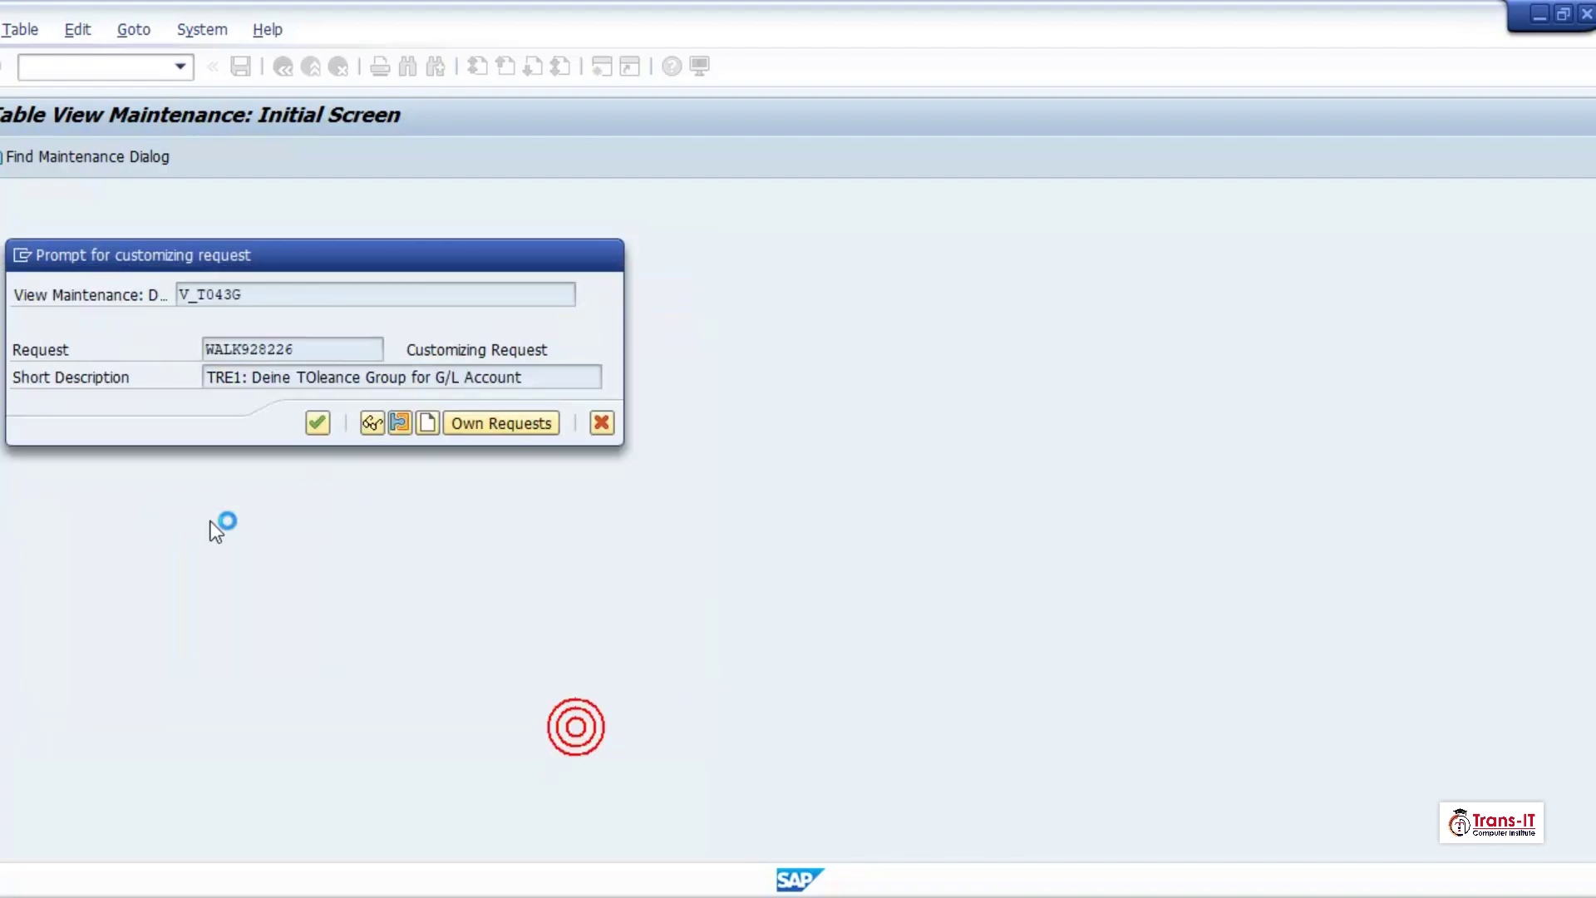
left_click(321, 424)
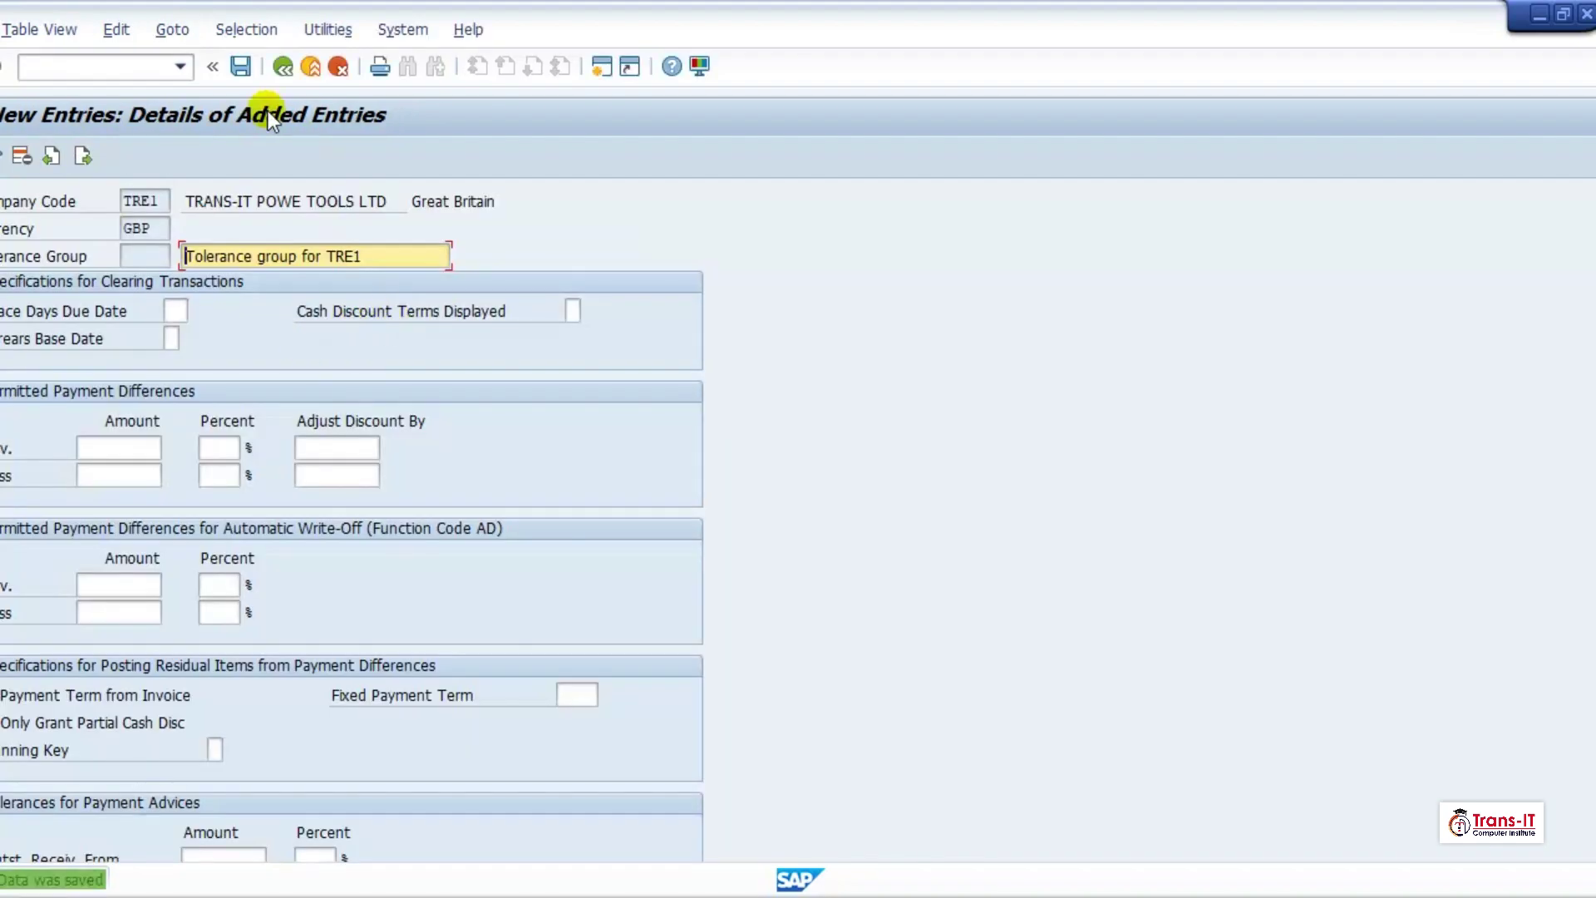
left_click(283, 68)
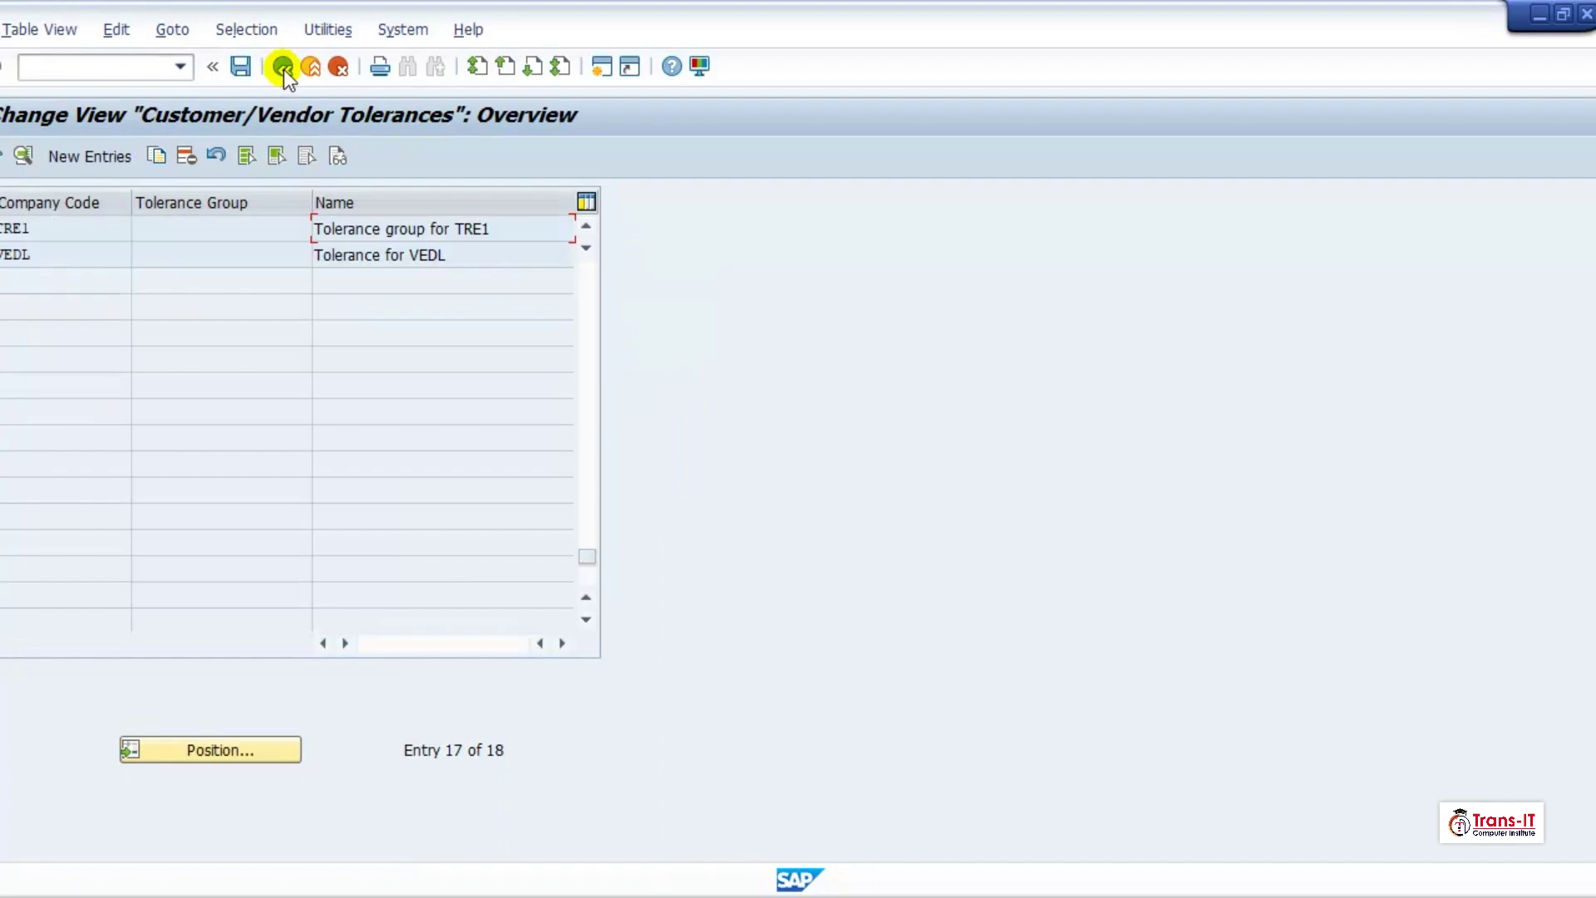
Copy the blank TRE1 tolerance entry as tolerance group DEB1 and save it.
left_click(158, 156)
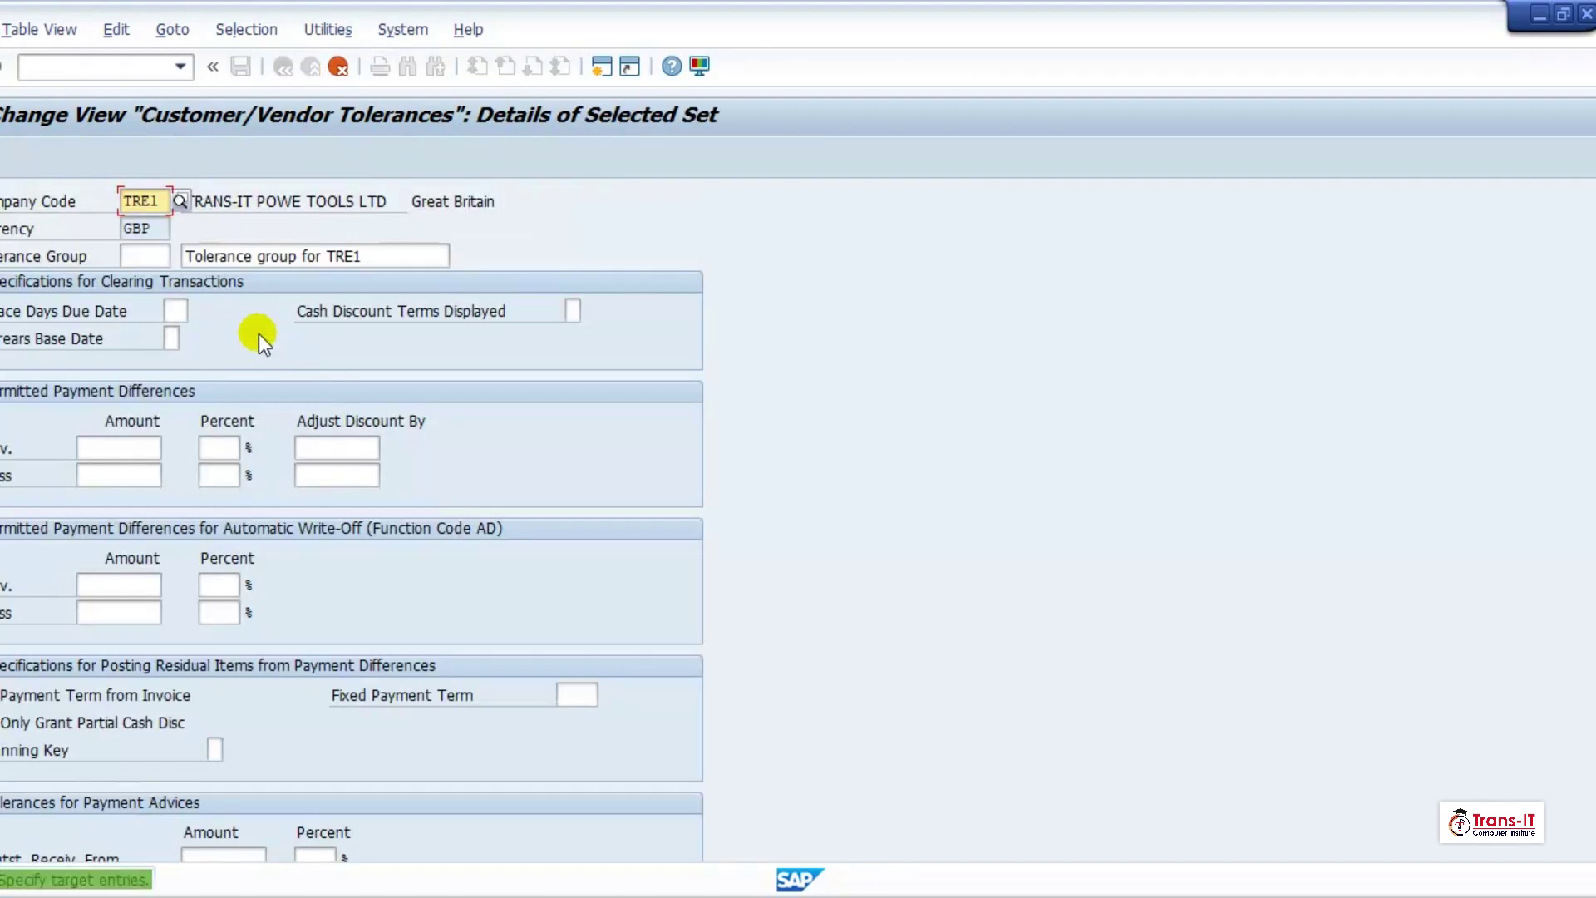
left_click(133, 255)
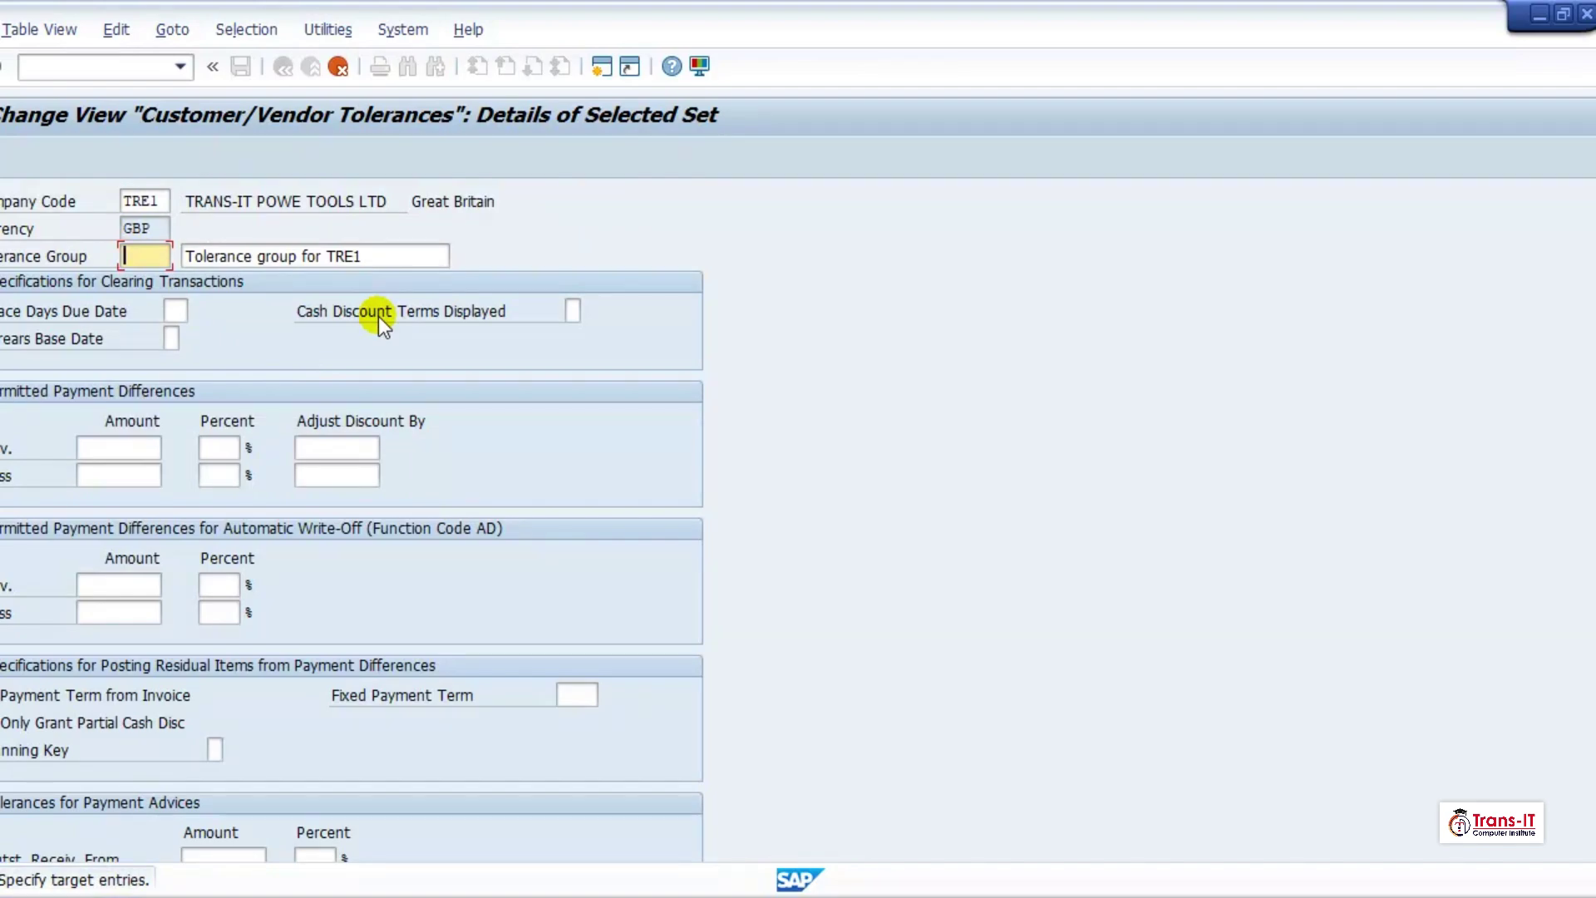
type("DEb")
key("BackSpace")
type("B1")
key("Return")
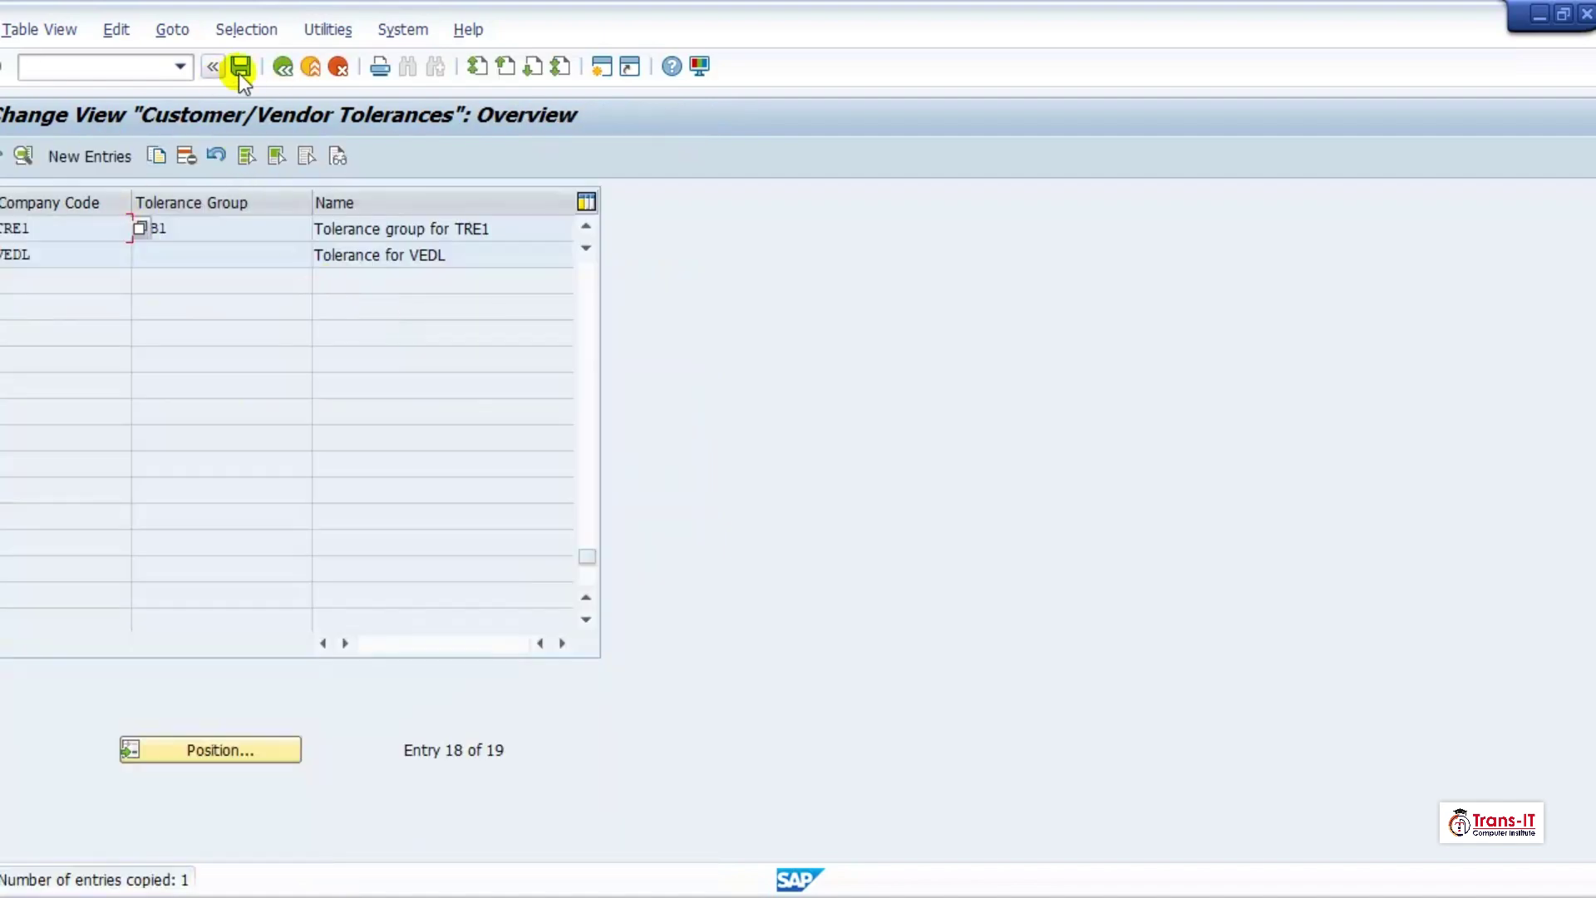
left_click(240, 66)
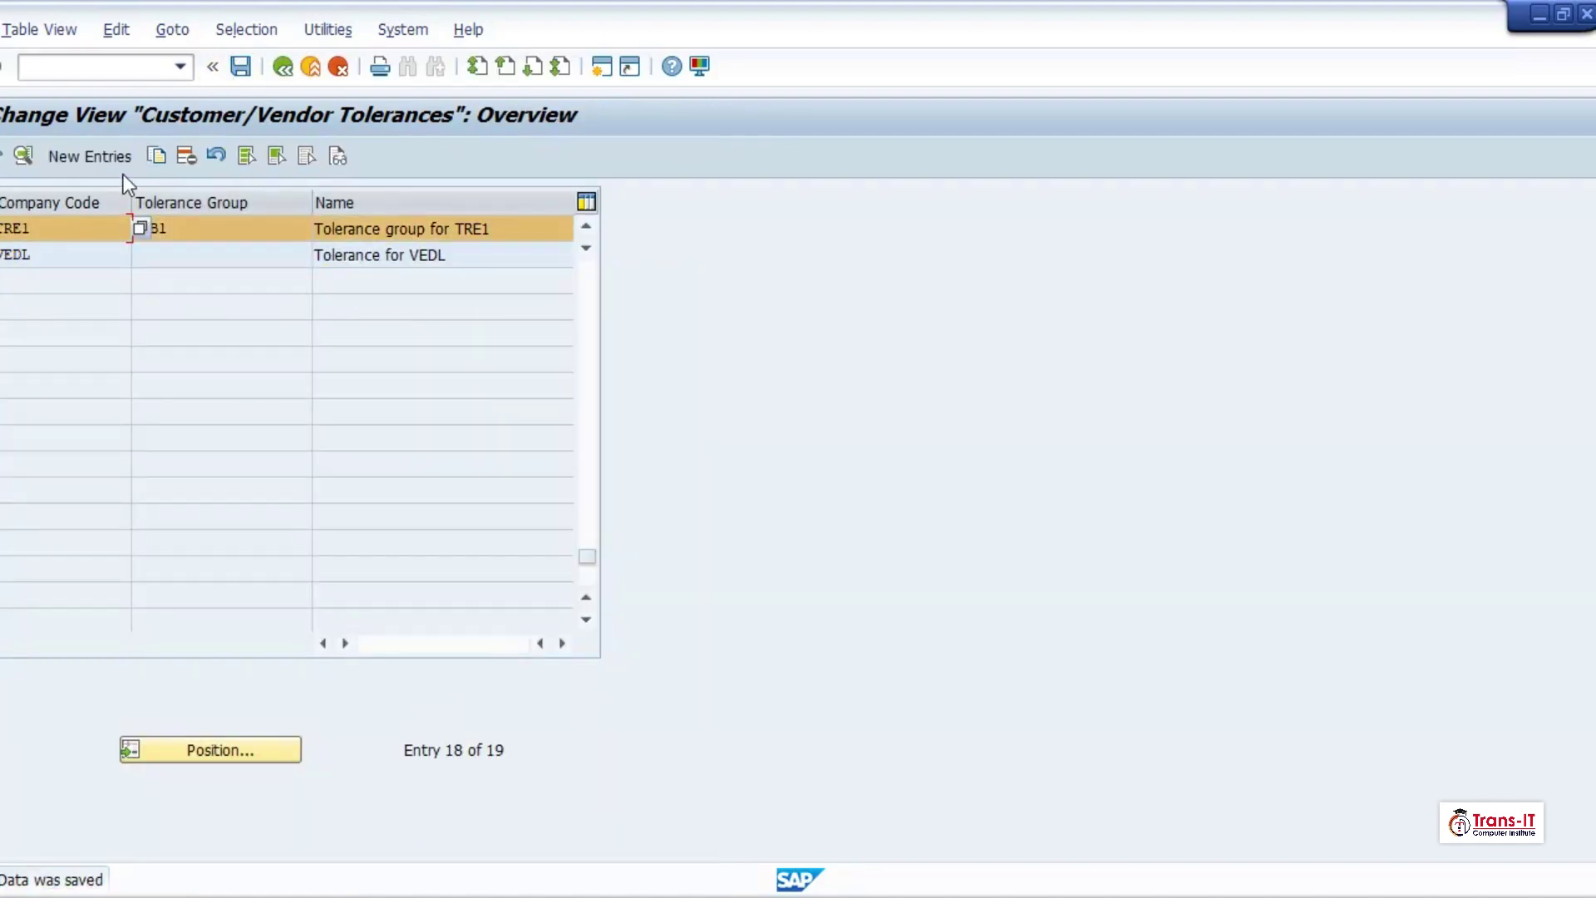
Copy the TRE1 DEB1 entry as tolerance group DEB2 and save it.
left_click(155, 157)
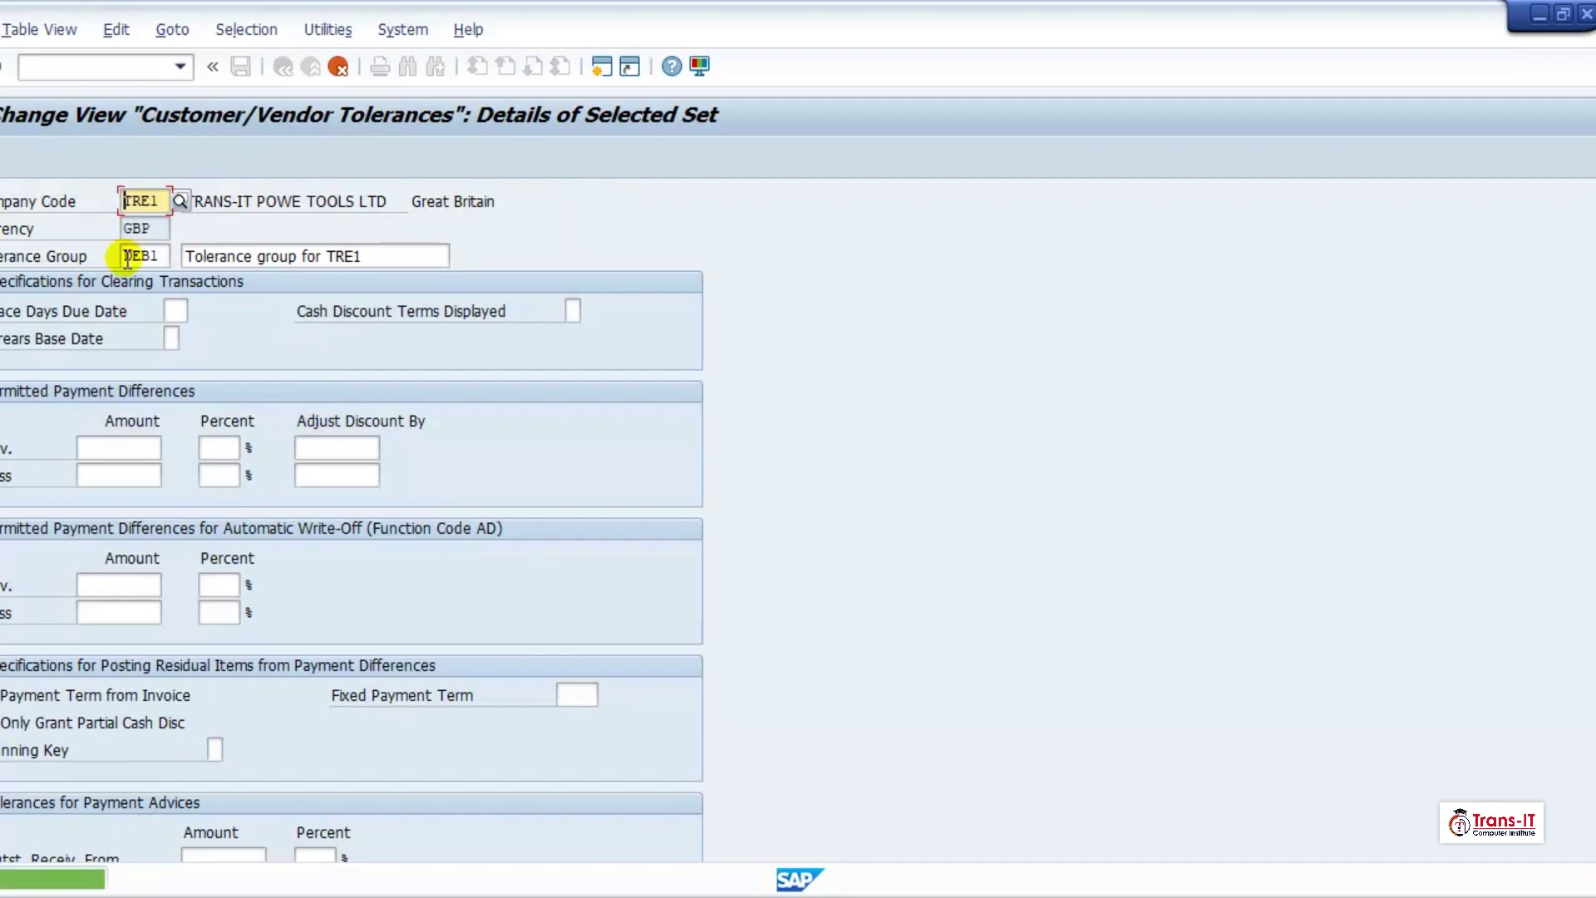
left_click(161, 257)
key("BackSpace")
type("2")
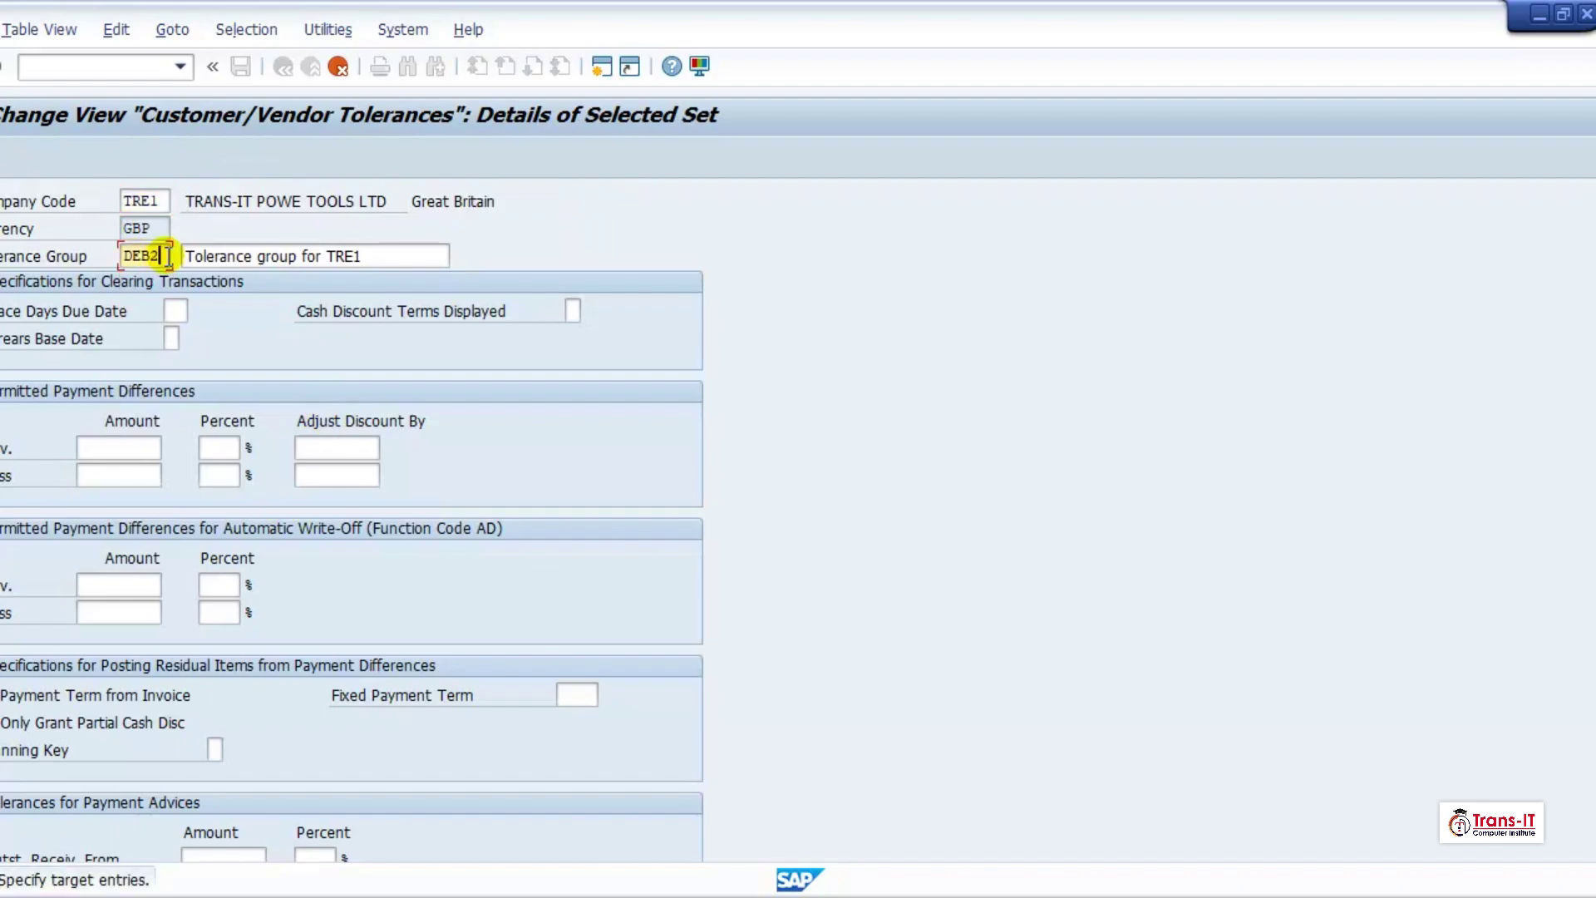
key("Return")
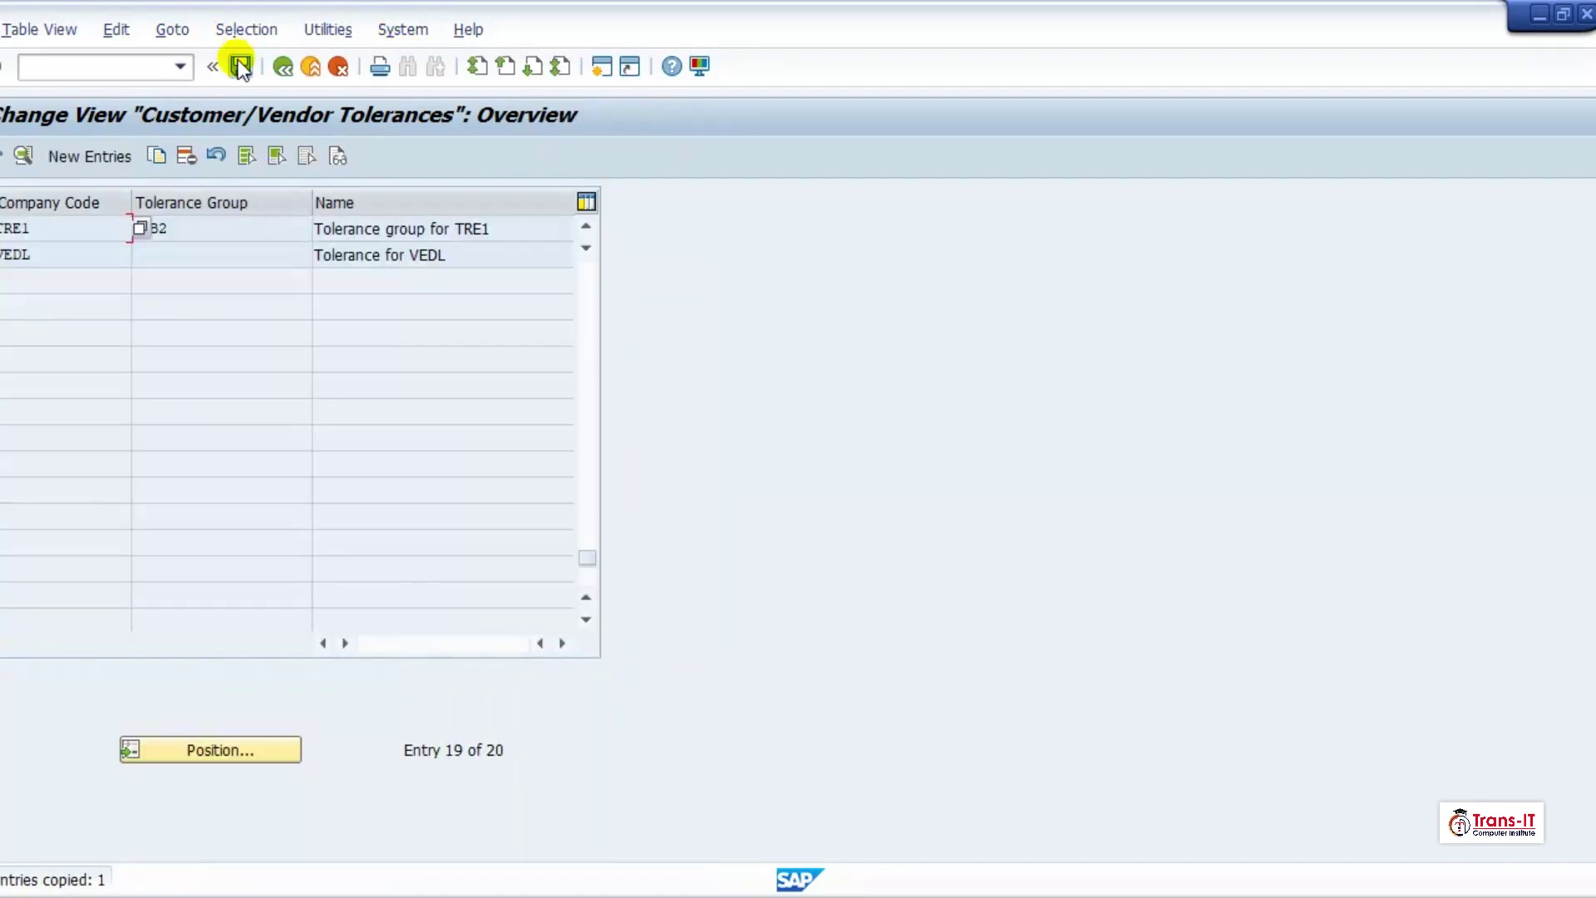
left_click(240, 66)
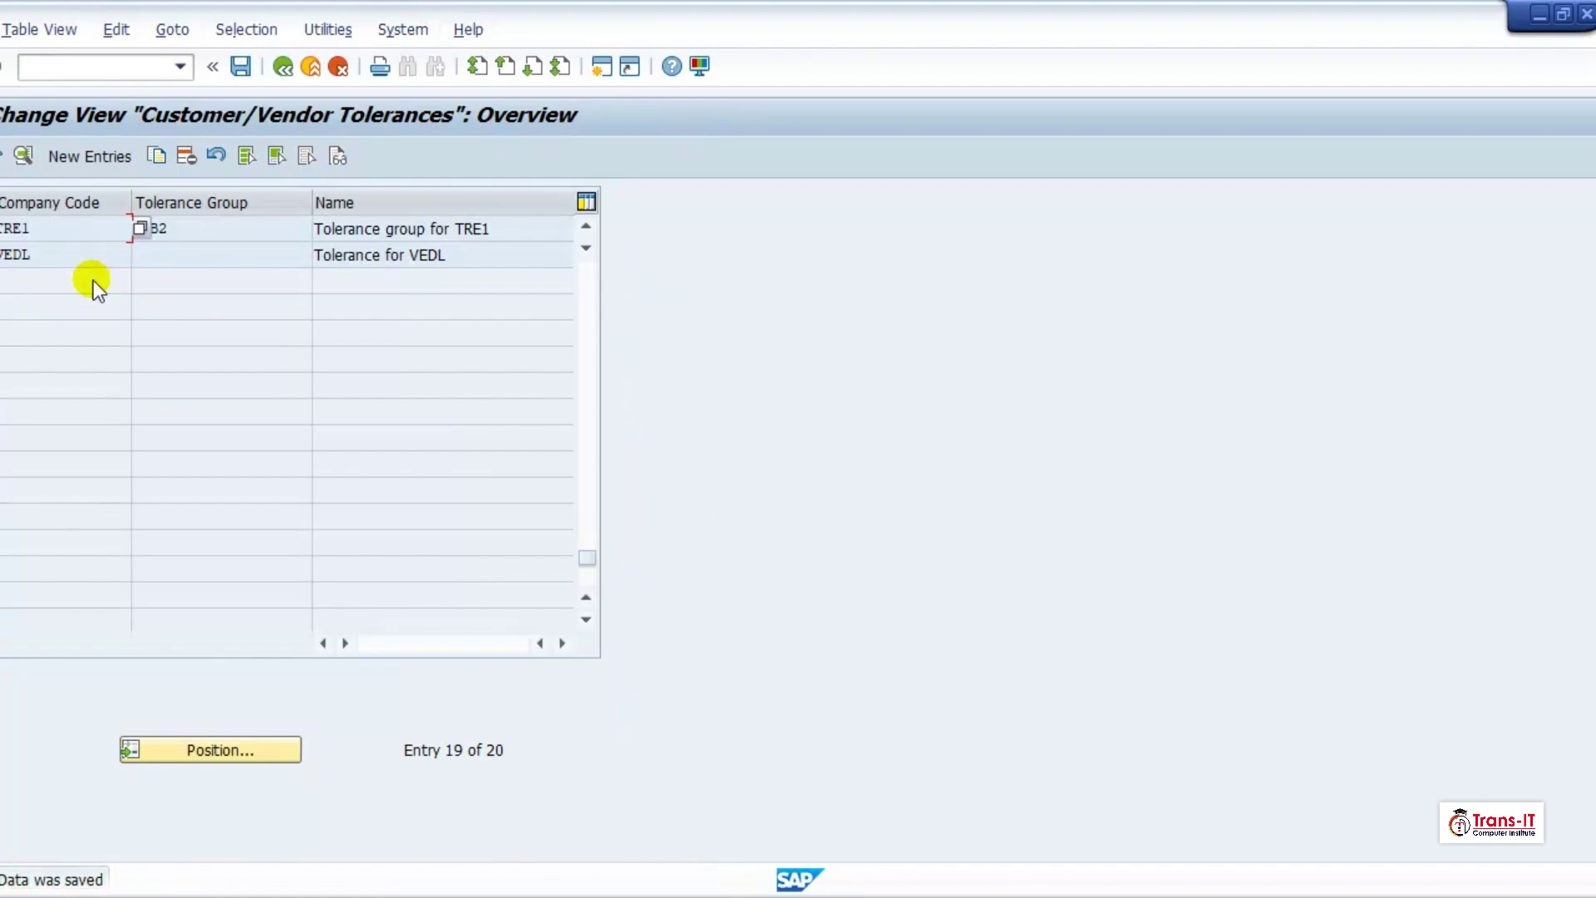
Copy the TRE1 DEB2 entry as tolerance group DEB3 and save it.
left_click(4, 228)
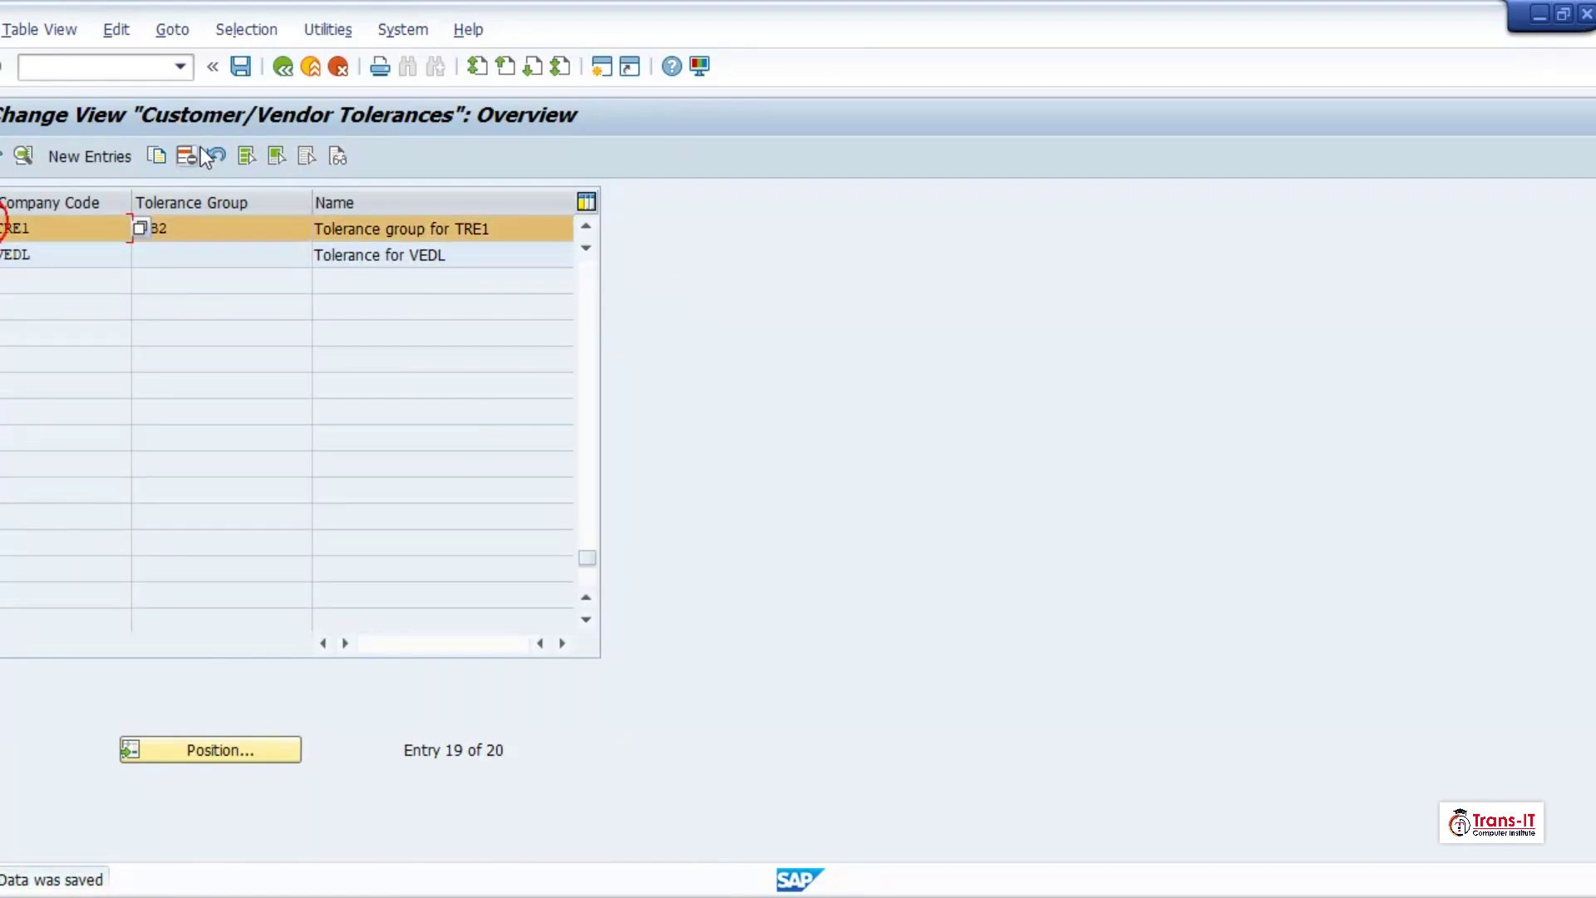
left_click(158, 156)
left_click(157, 255)
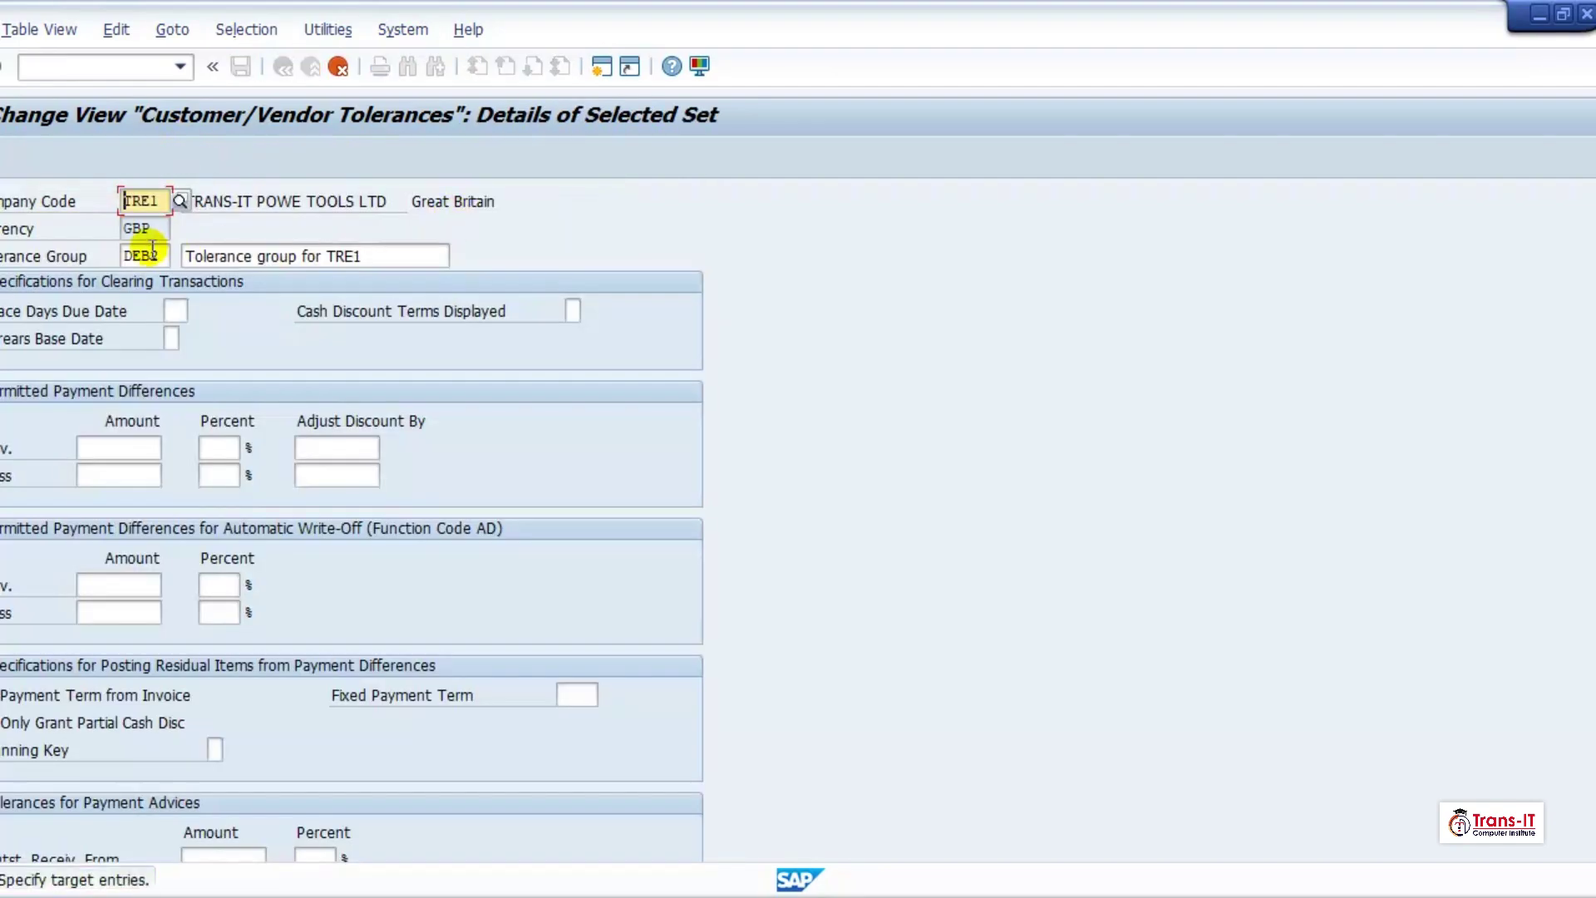
key("BackSpace")
type("3")
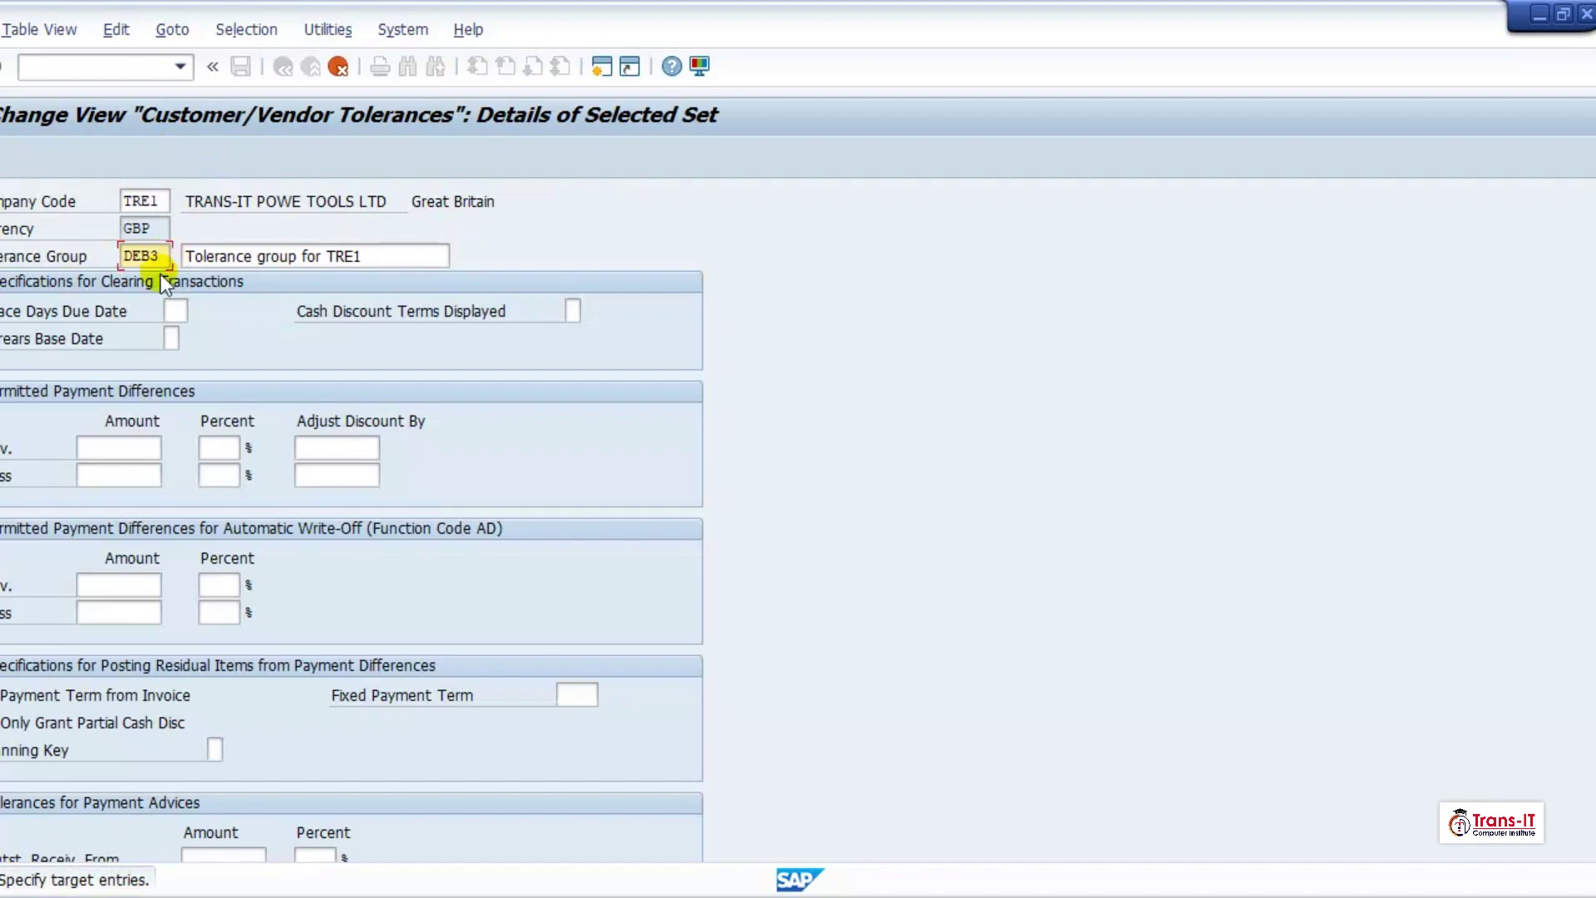
key("Return")
left_click(241, 66)
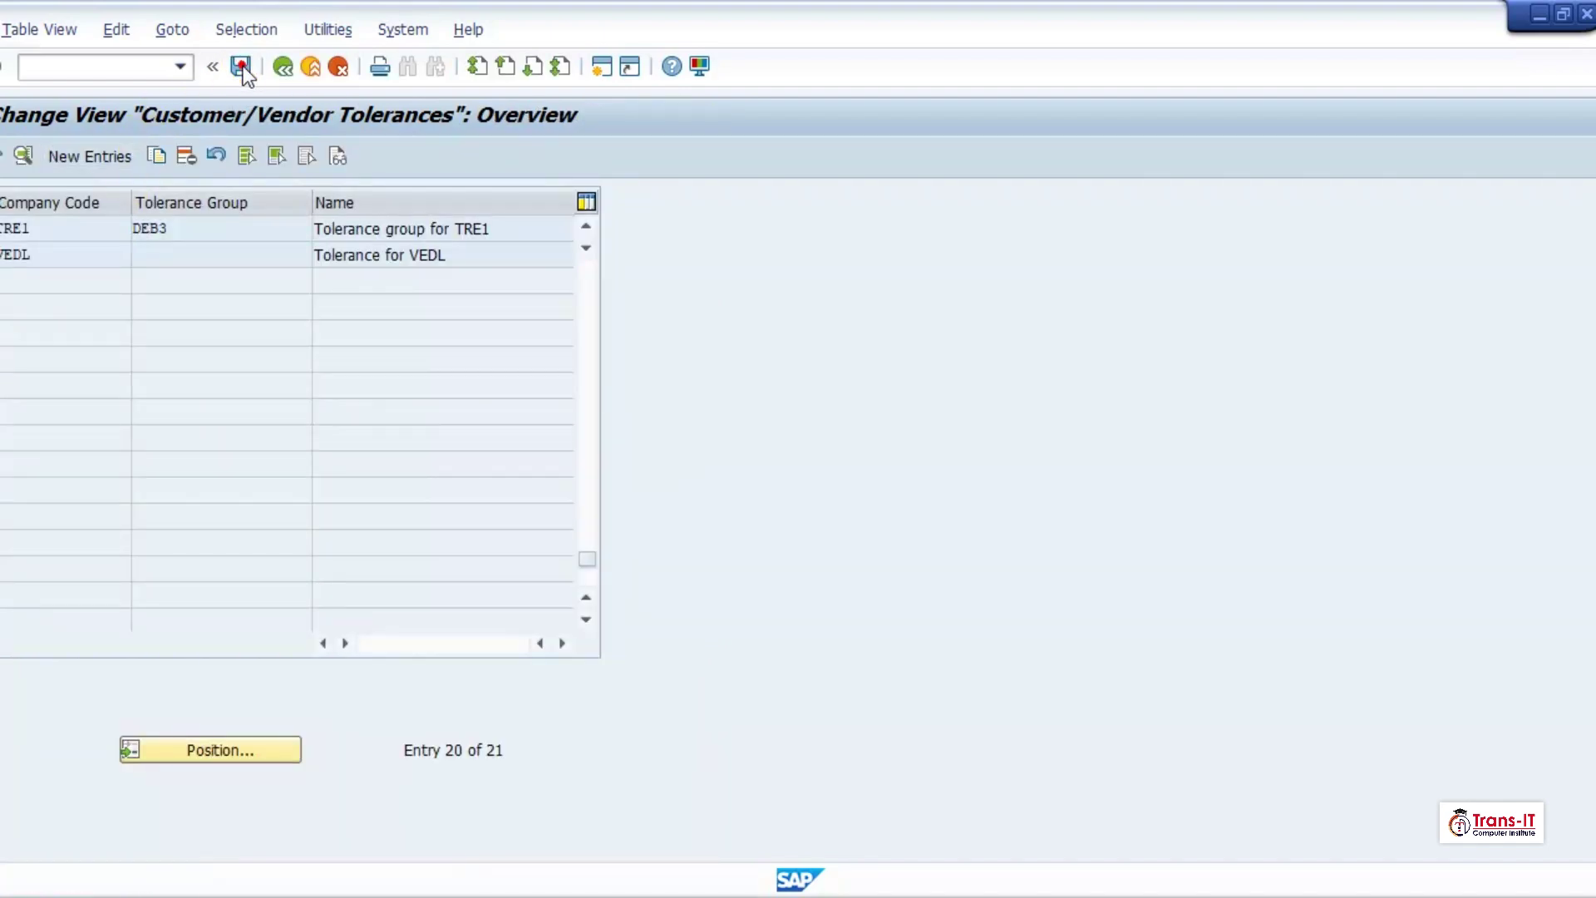
Copy the TRE1 DEB3 entry as tolerance group DEB4 and save it.
left_click(1, 228)
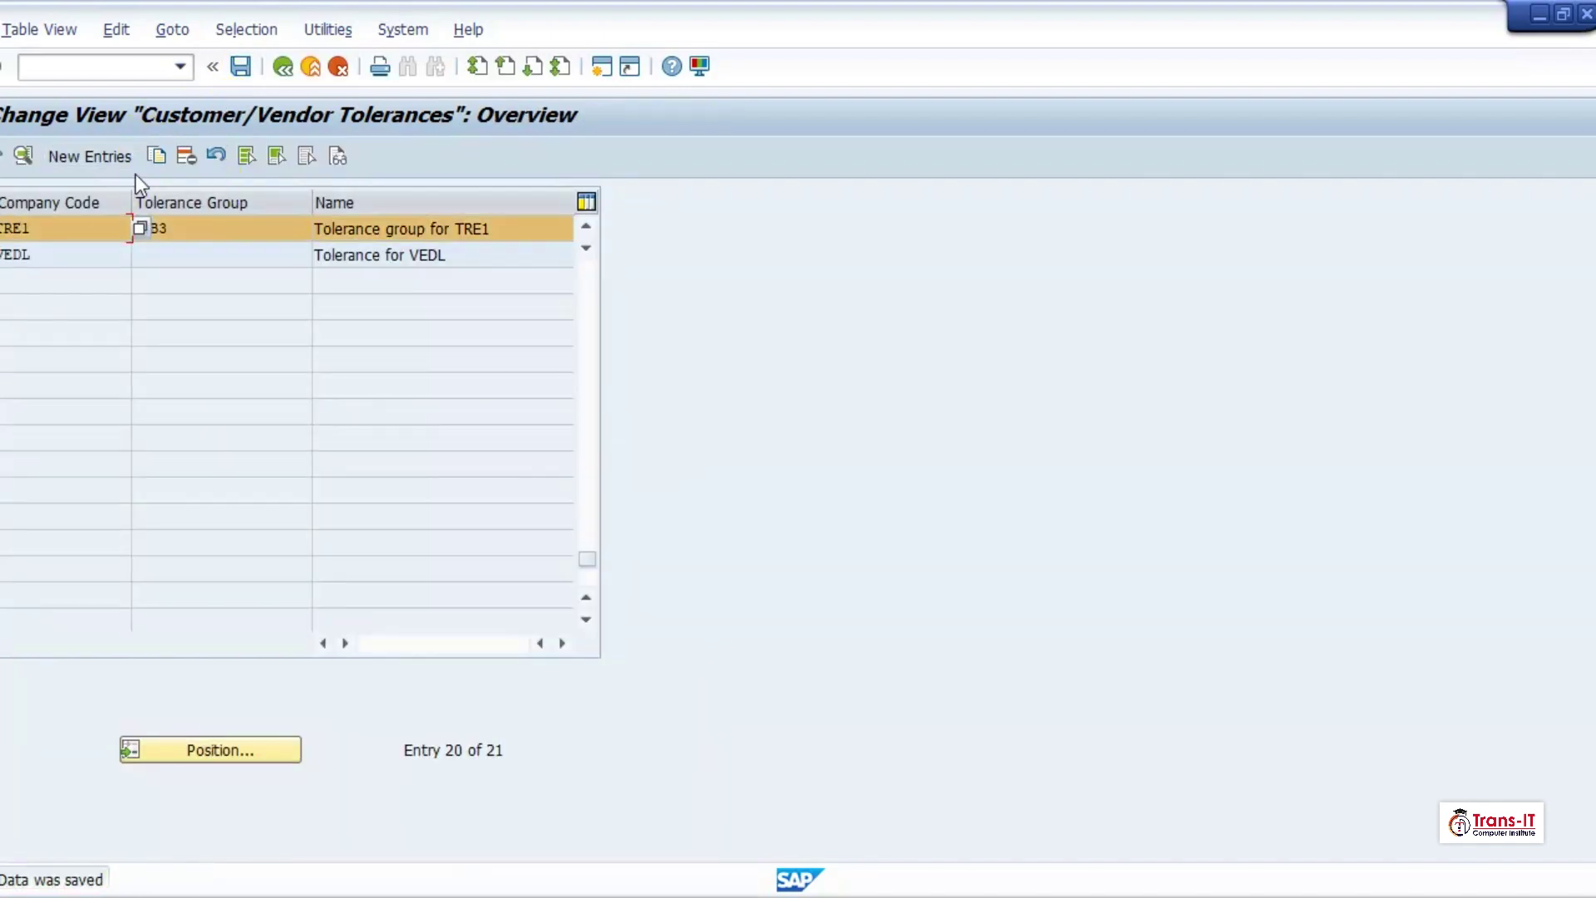
left_click(158, 155)
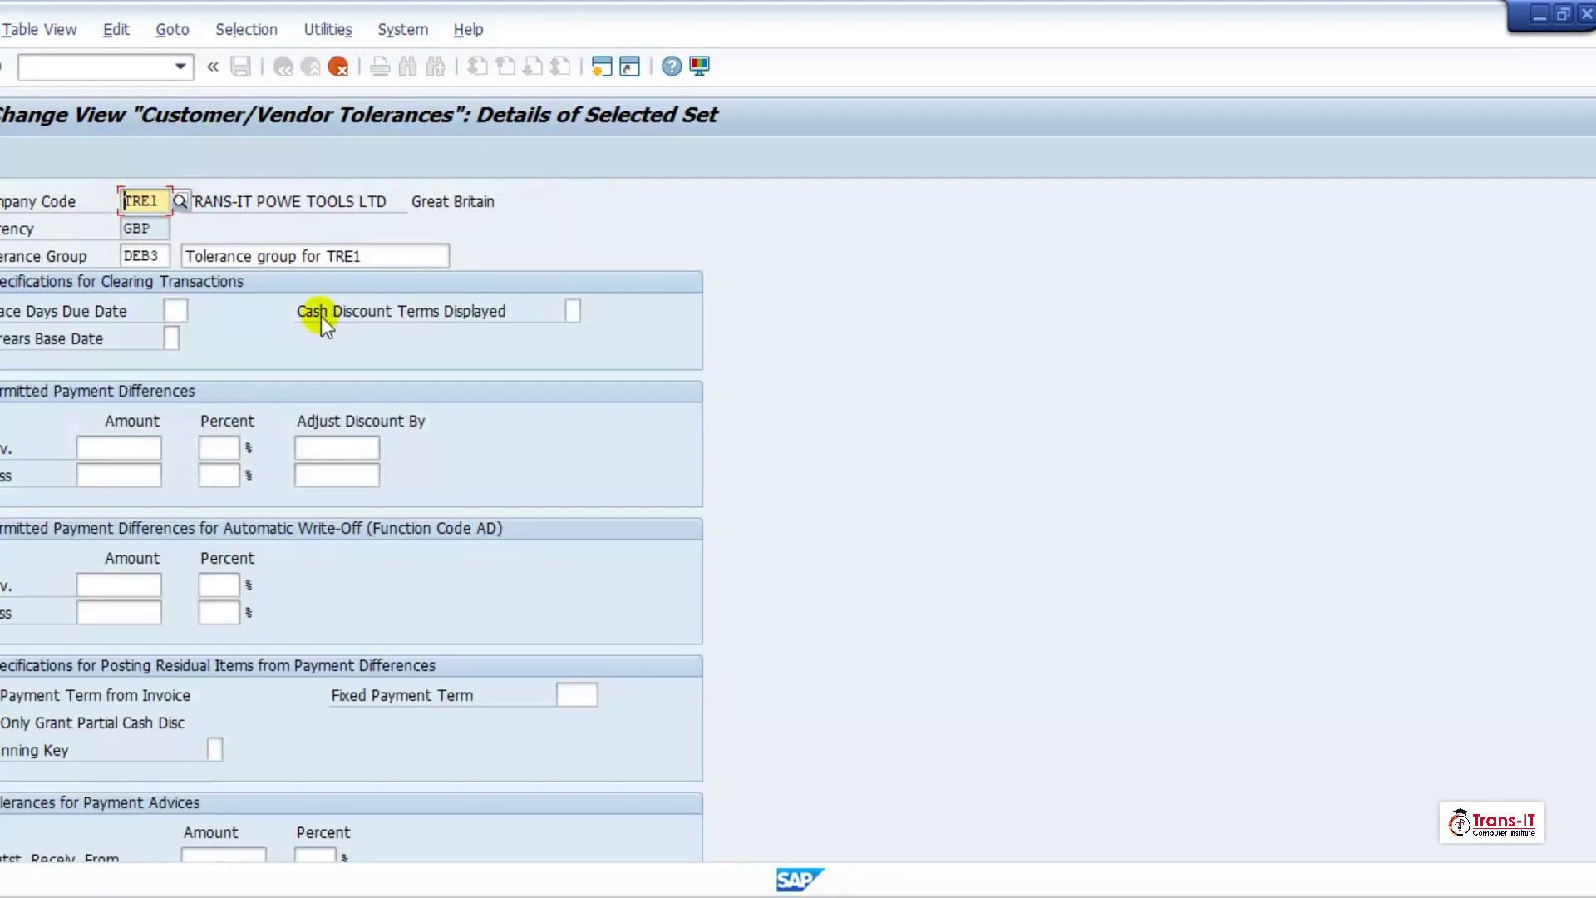
left_click(153, 255)
key("BackSpace")
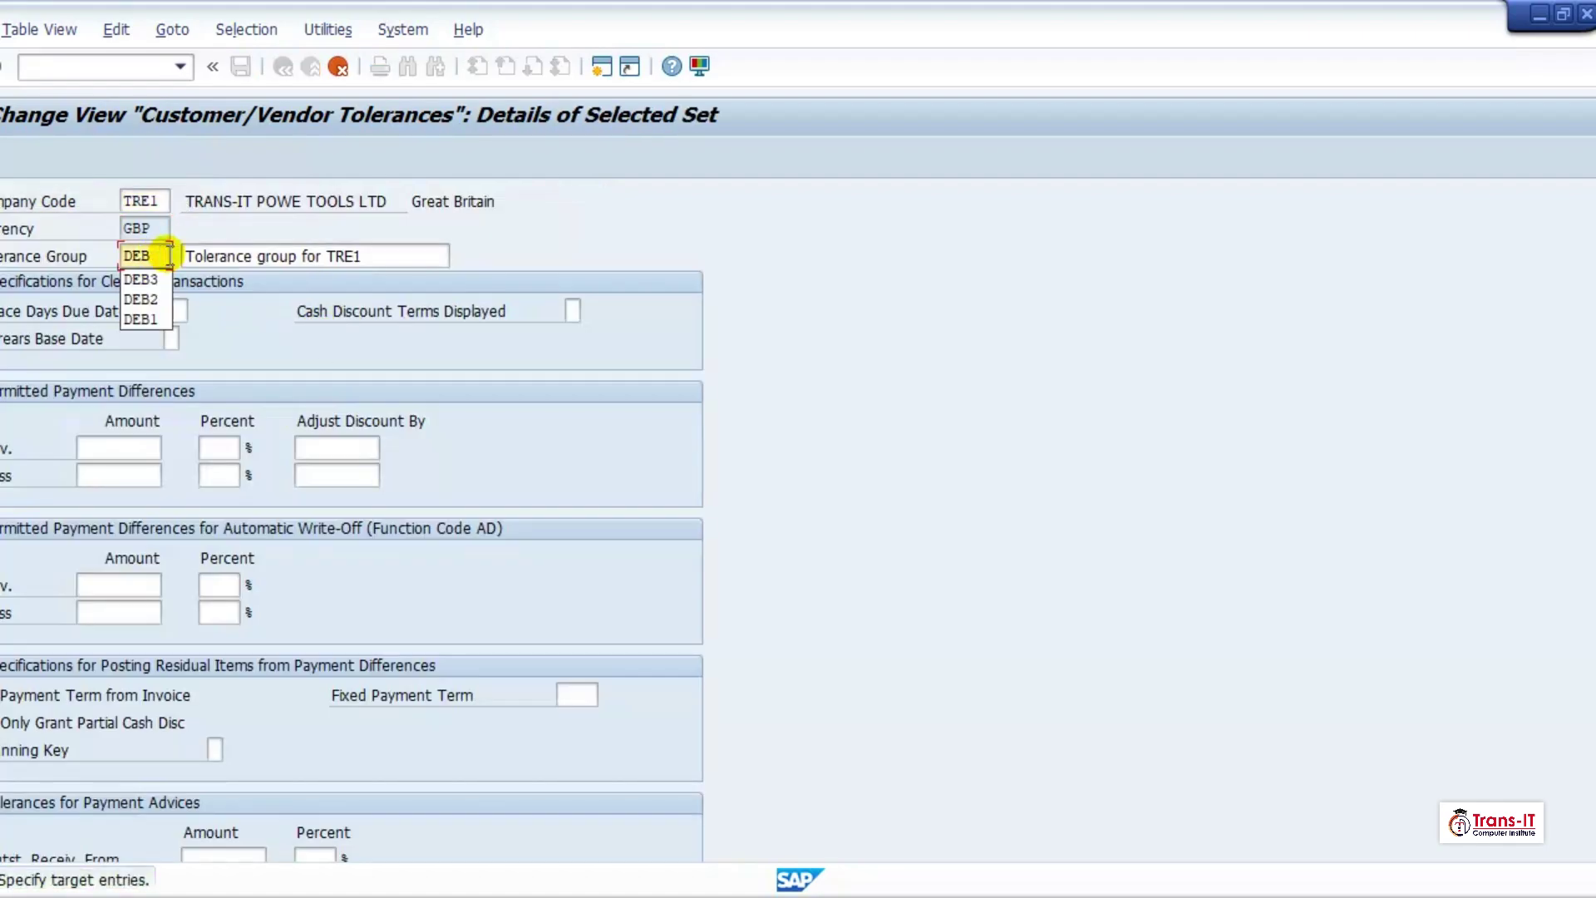
type("4")
key("Return")
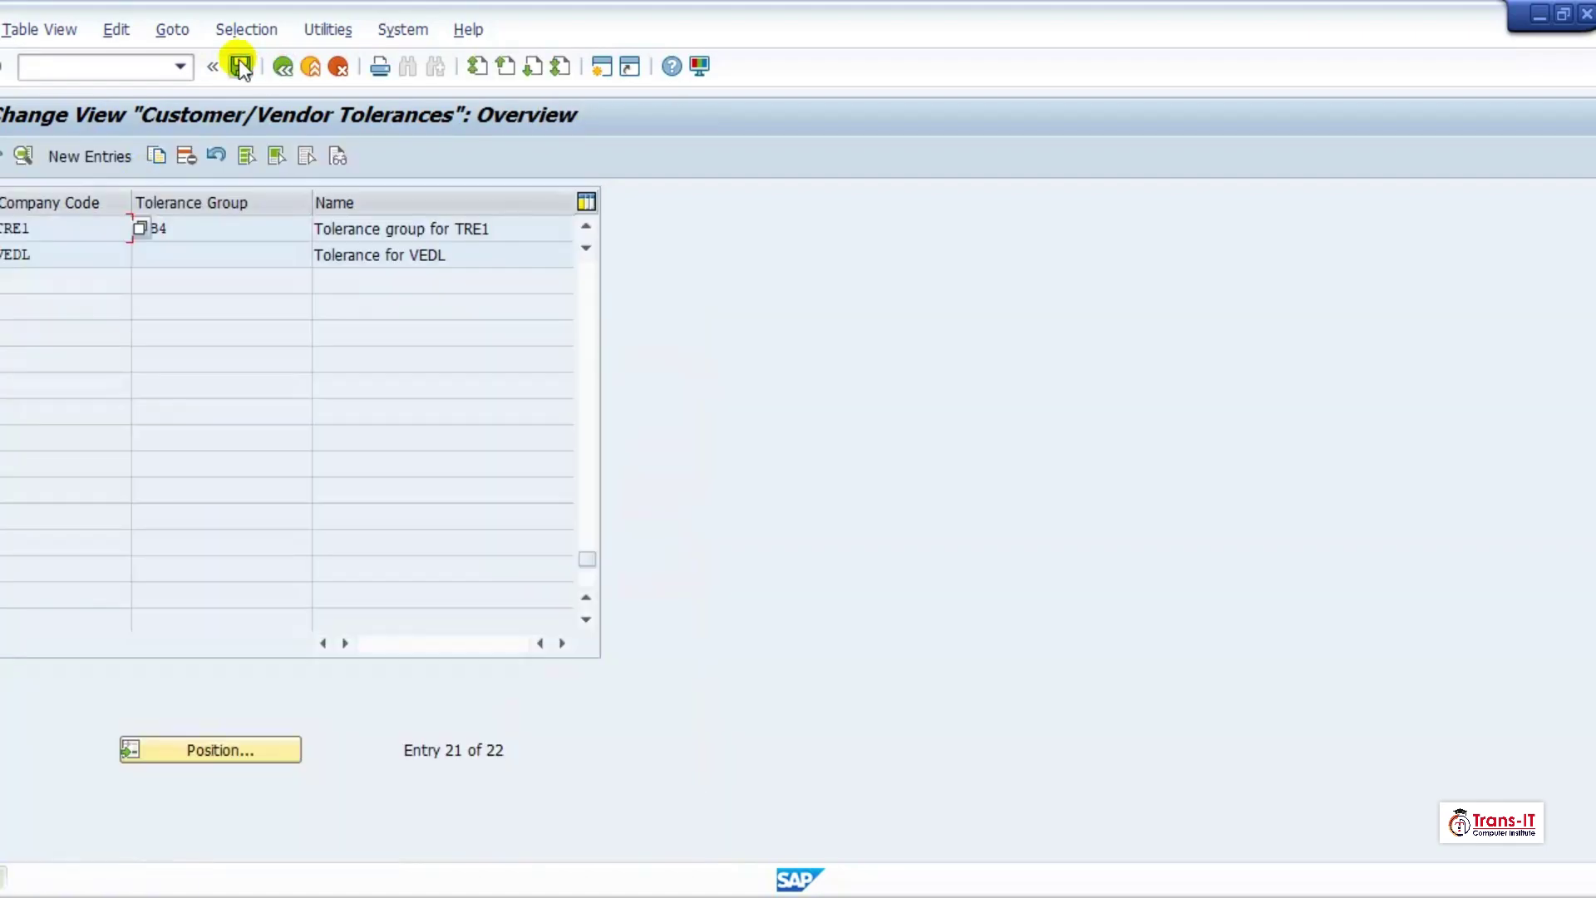
left_click(242, 65)
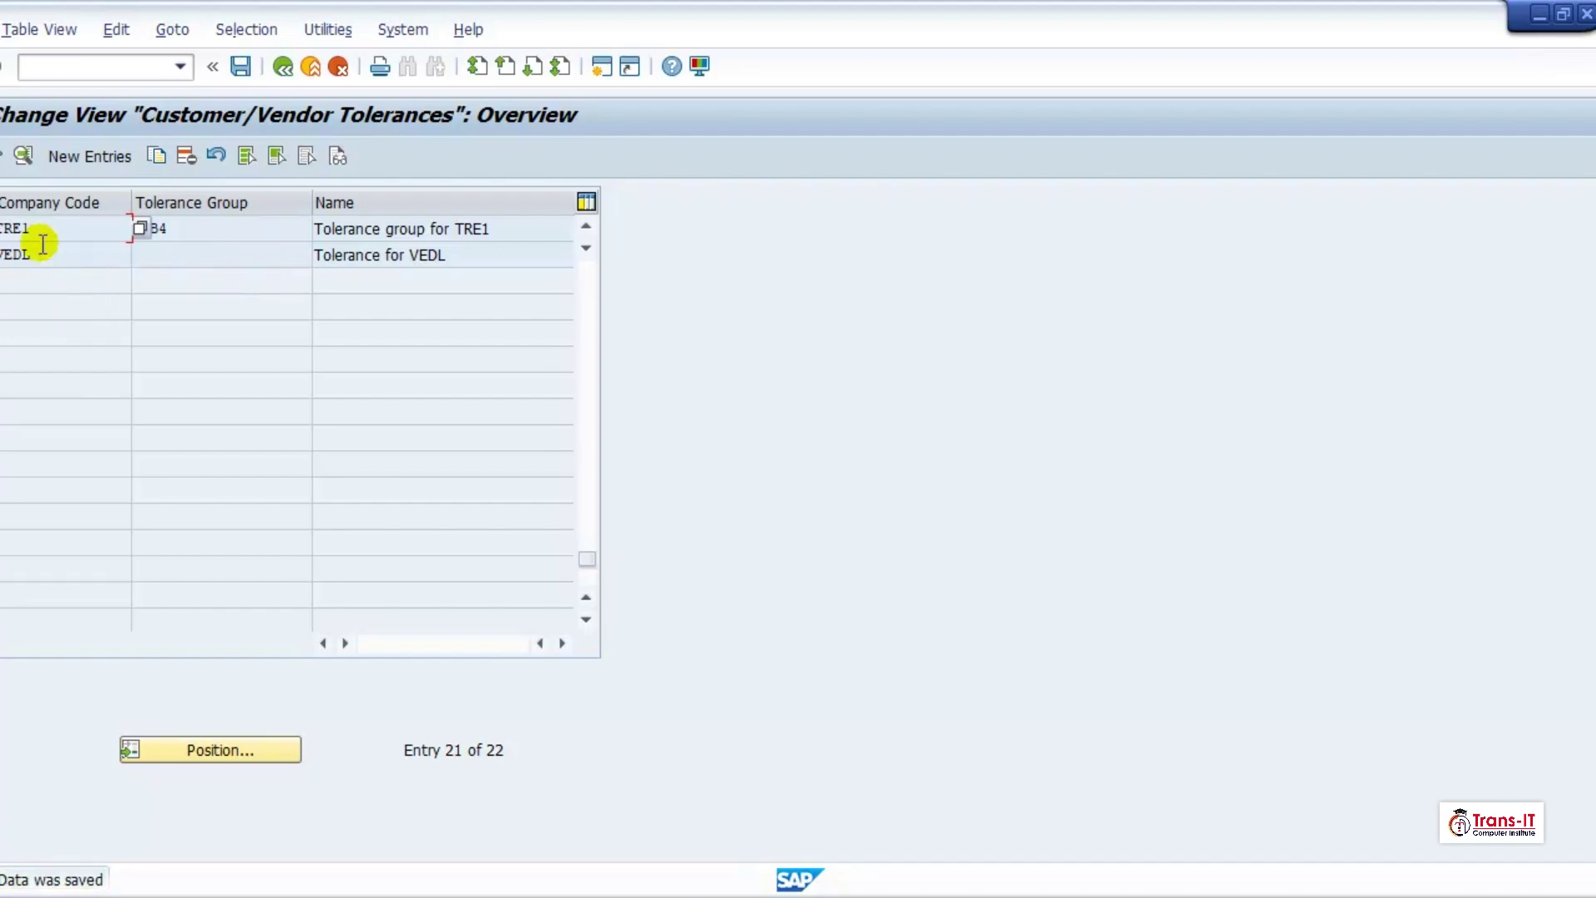
Copy the TRE1 DEB4 entry as tolerance group KRE1 and save it.
left_click(5, 228)
left_click(157, 153)
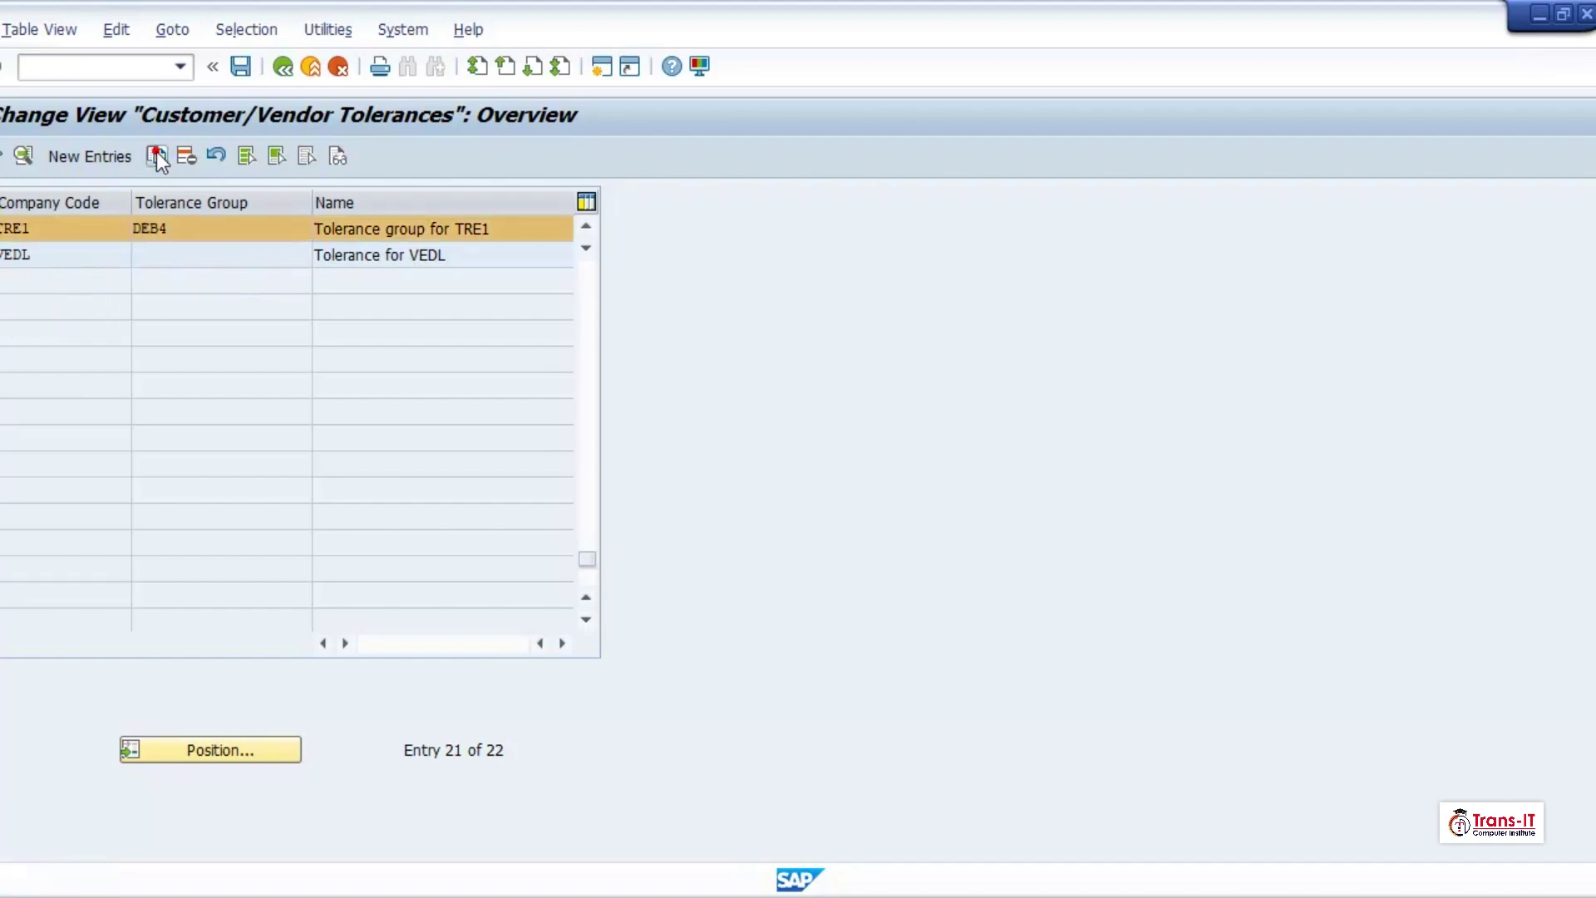
key("Return")
key("Tab")
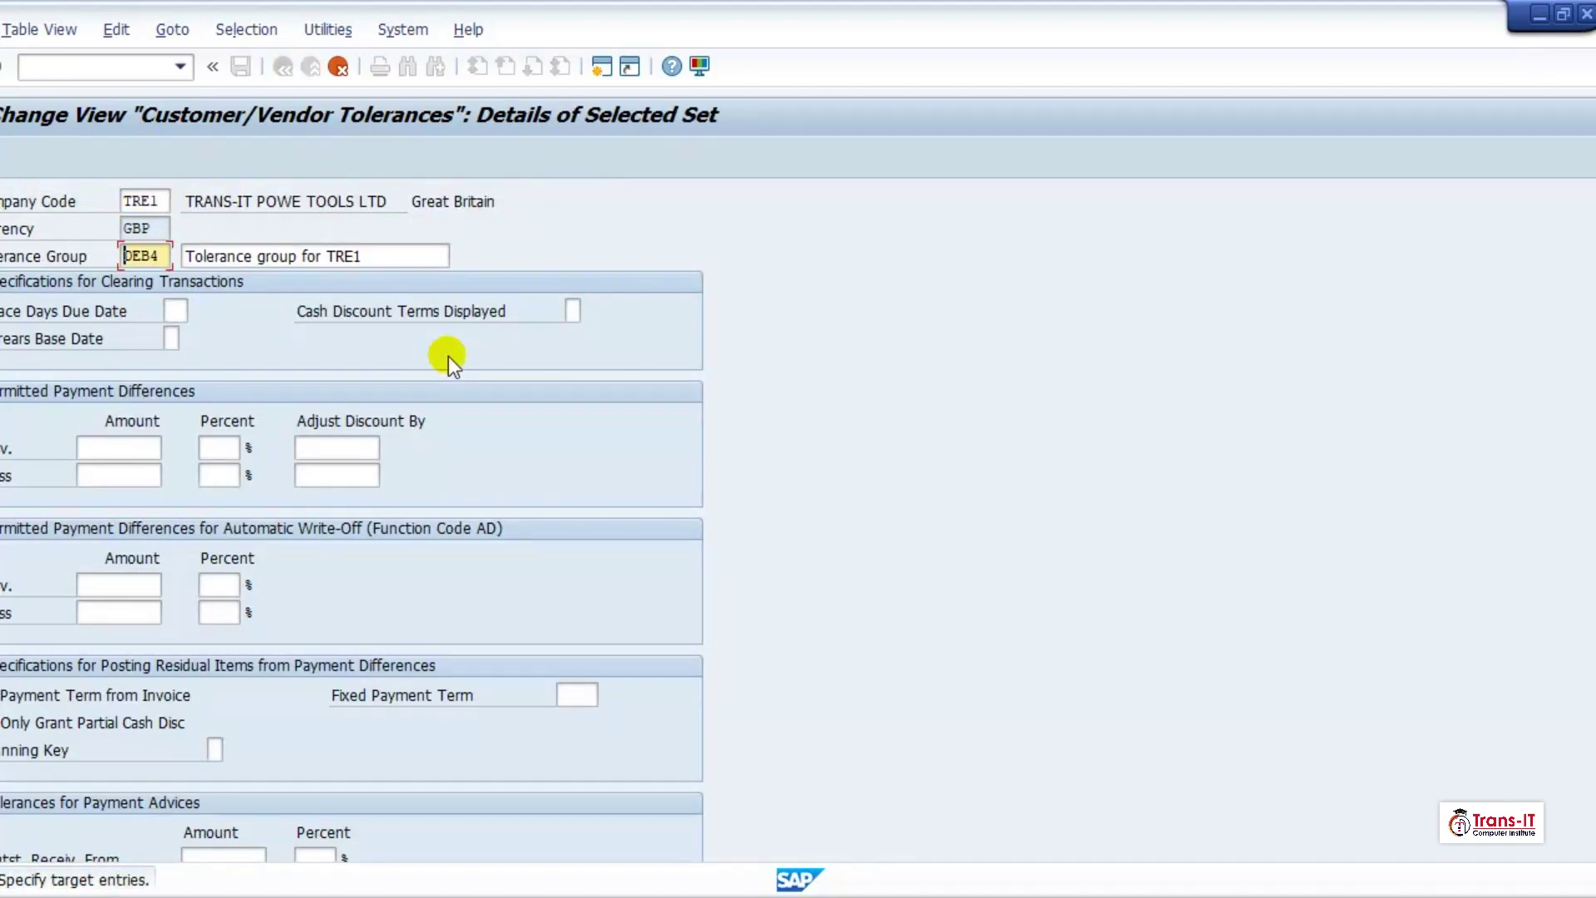
type("KRE1")
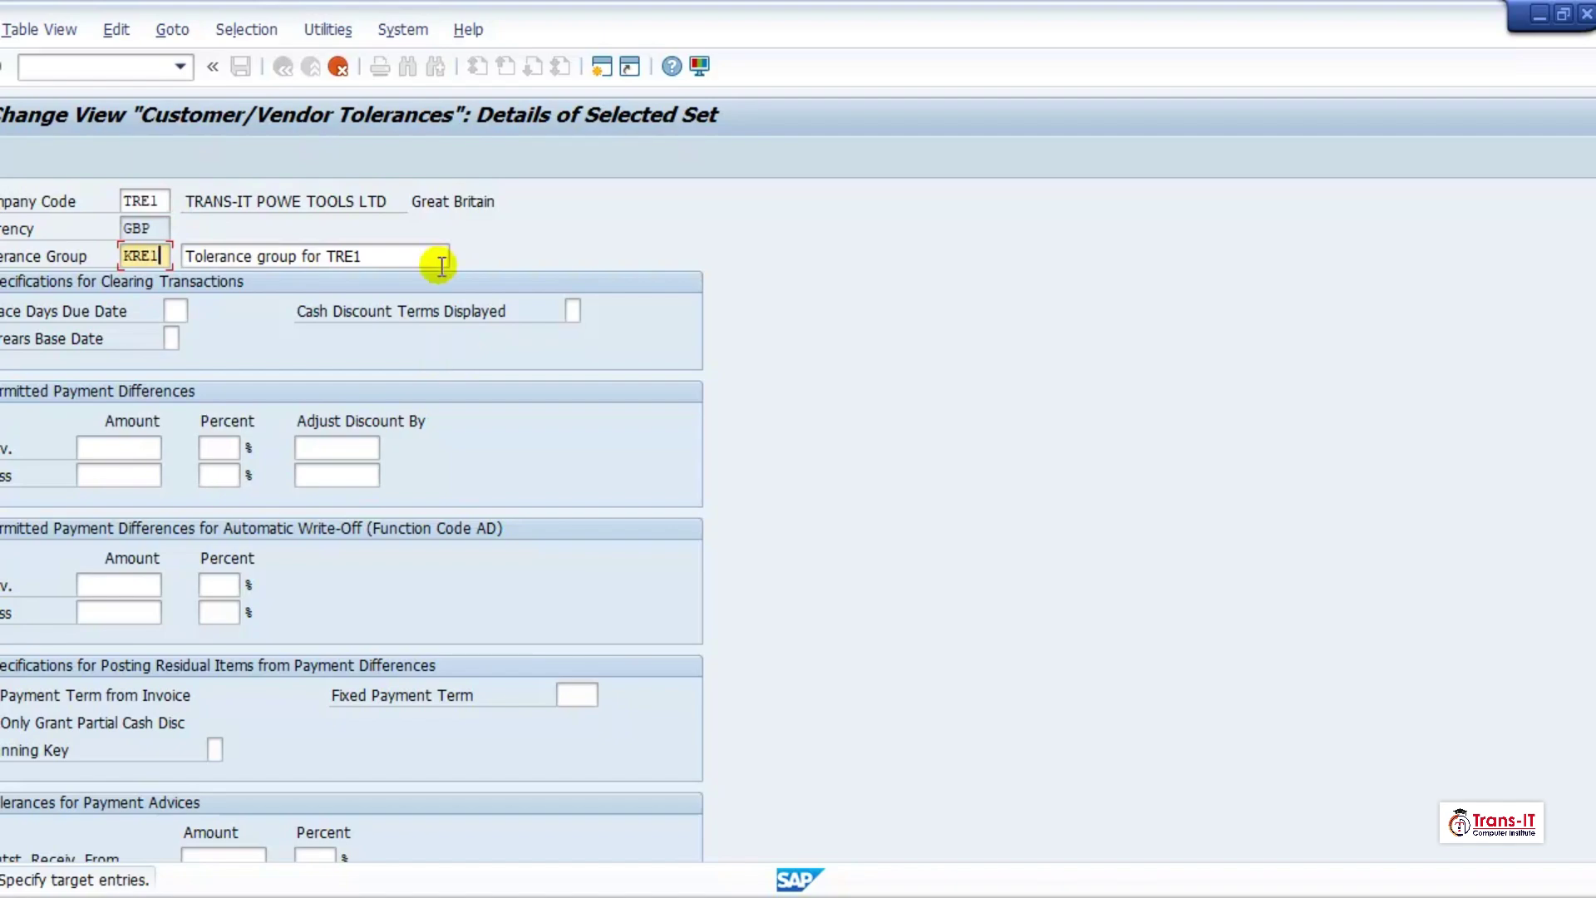
key("Return")
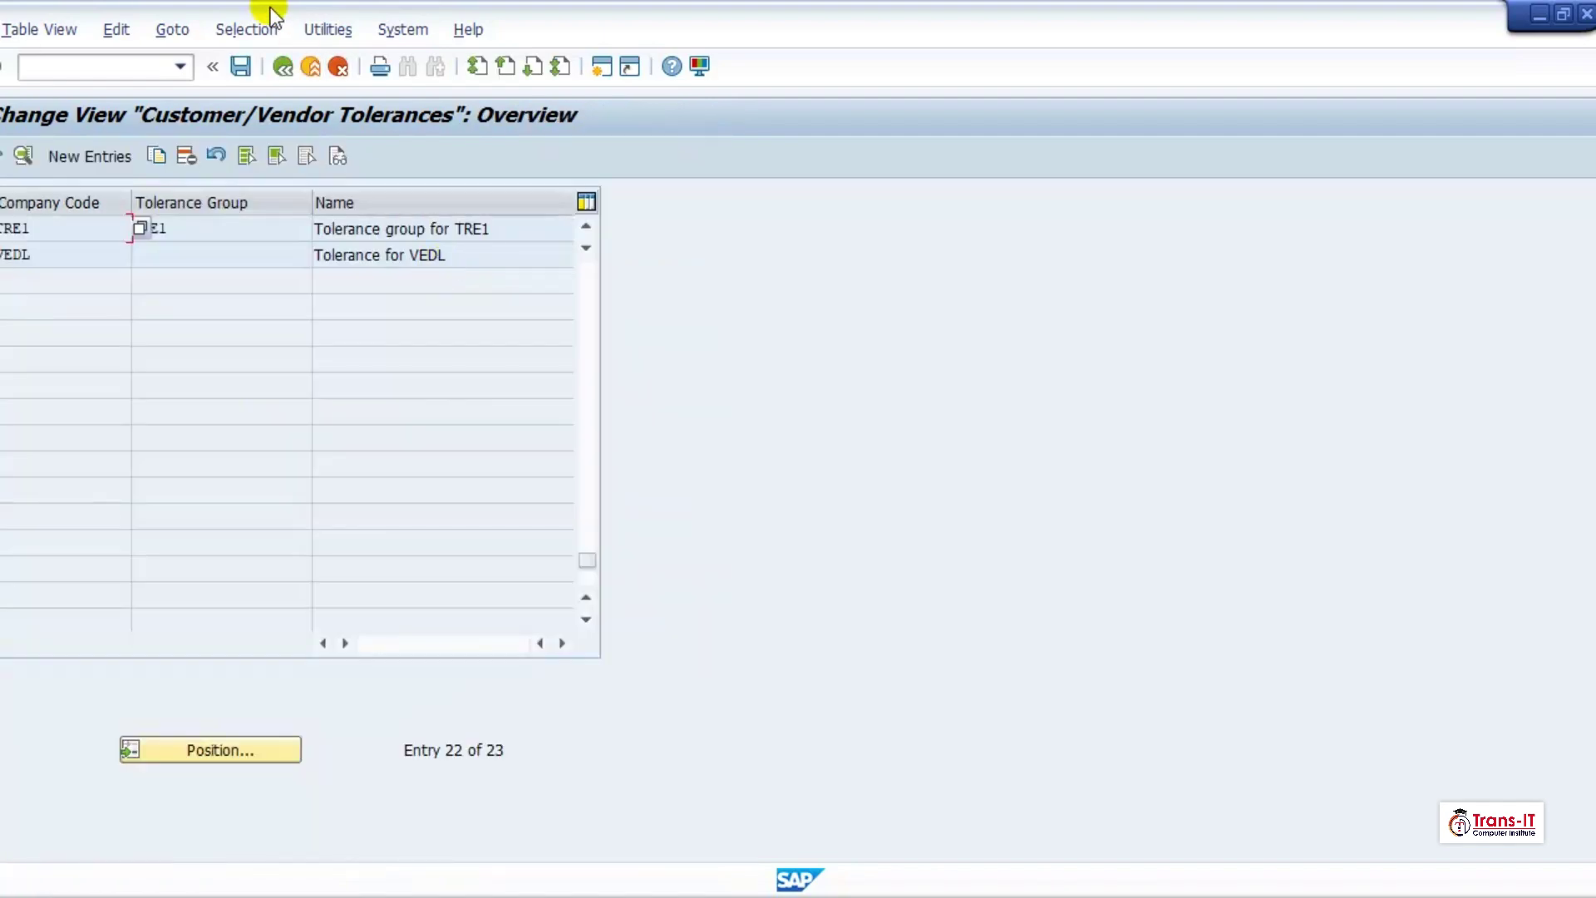
left_click(240, 70)
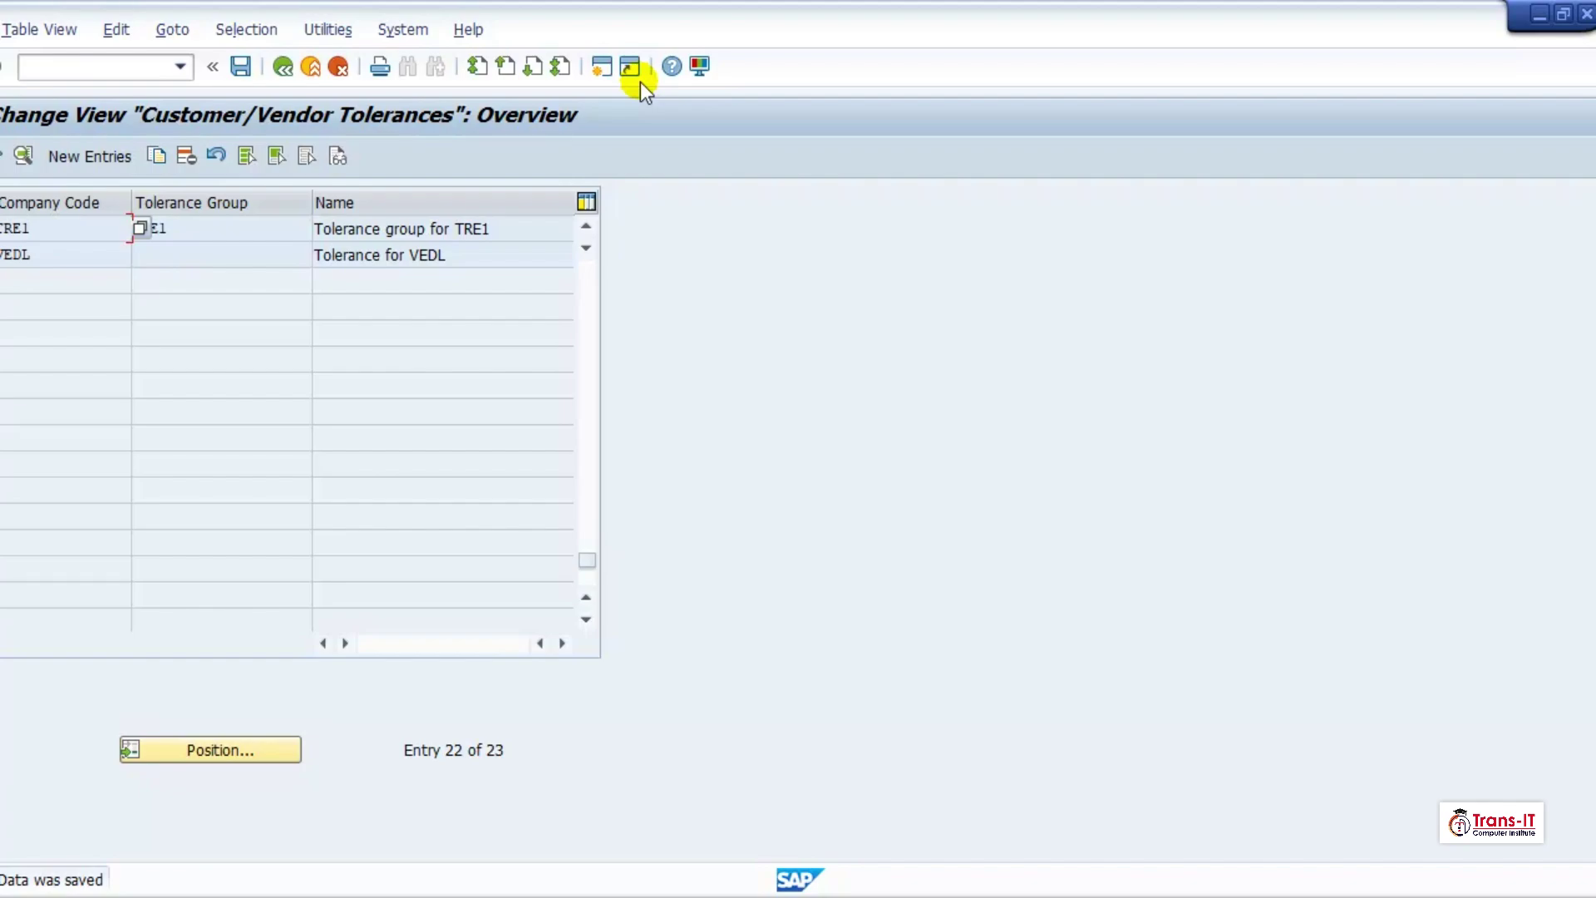
Open the blank TRE1 tolerance group and set its permitted revenue payment difference to amount 999 and 10 percent.
scroll(138, 333, "up", 2)
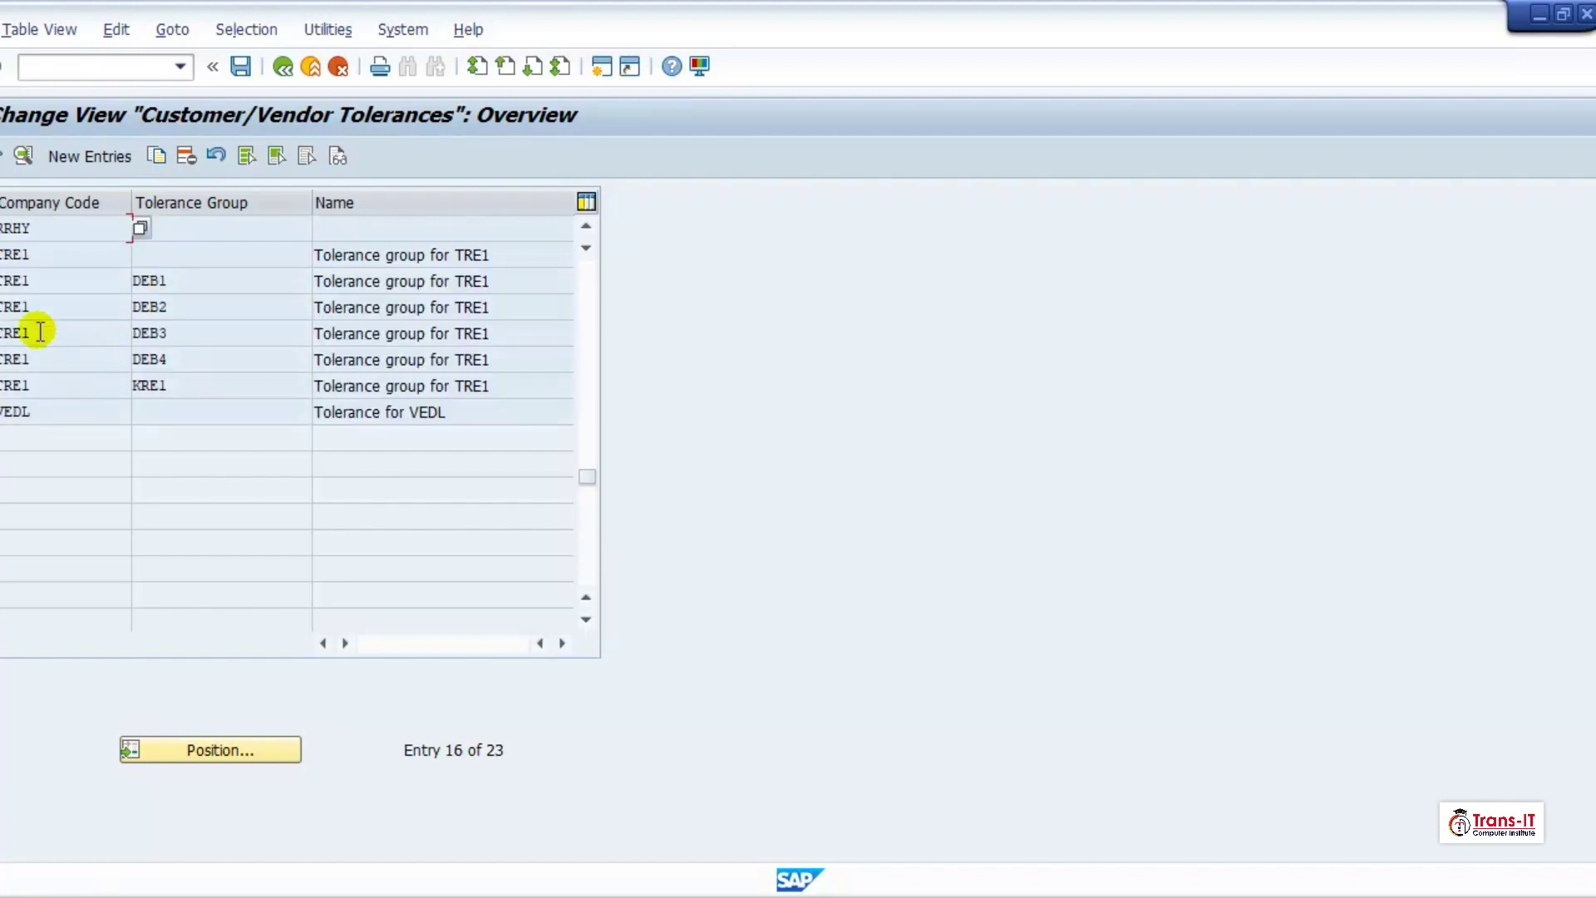
double_click(16, 254)
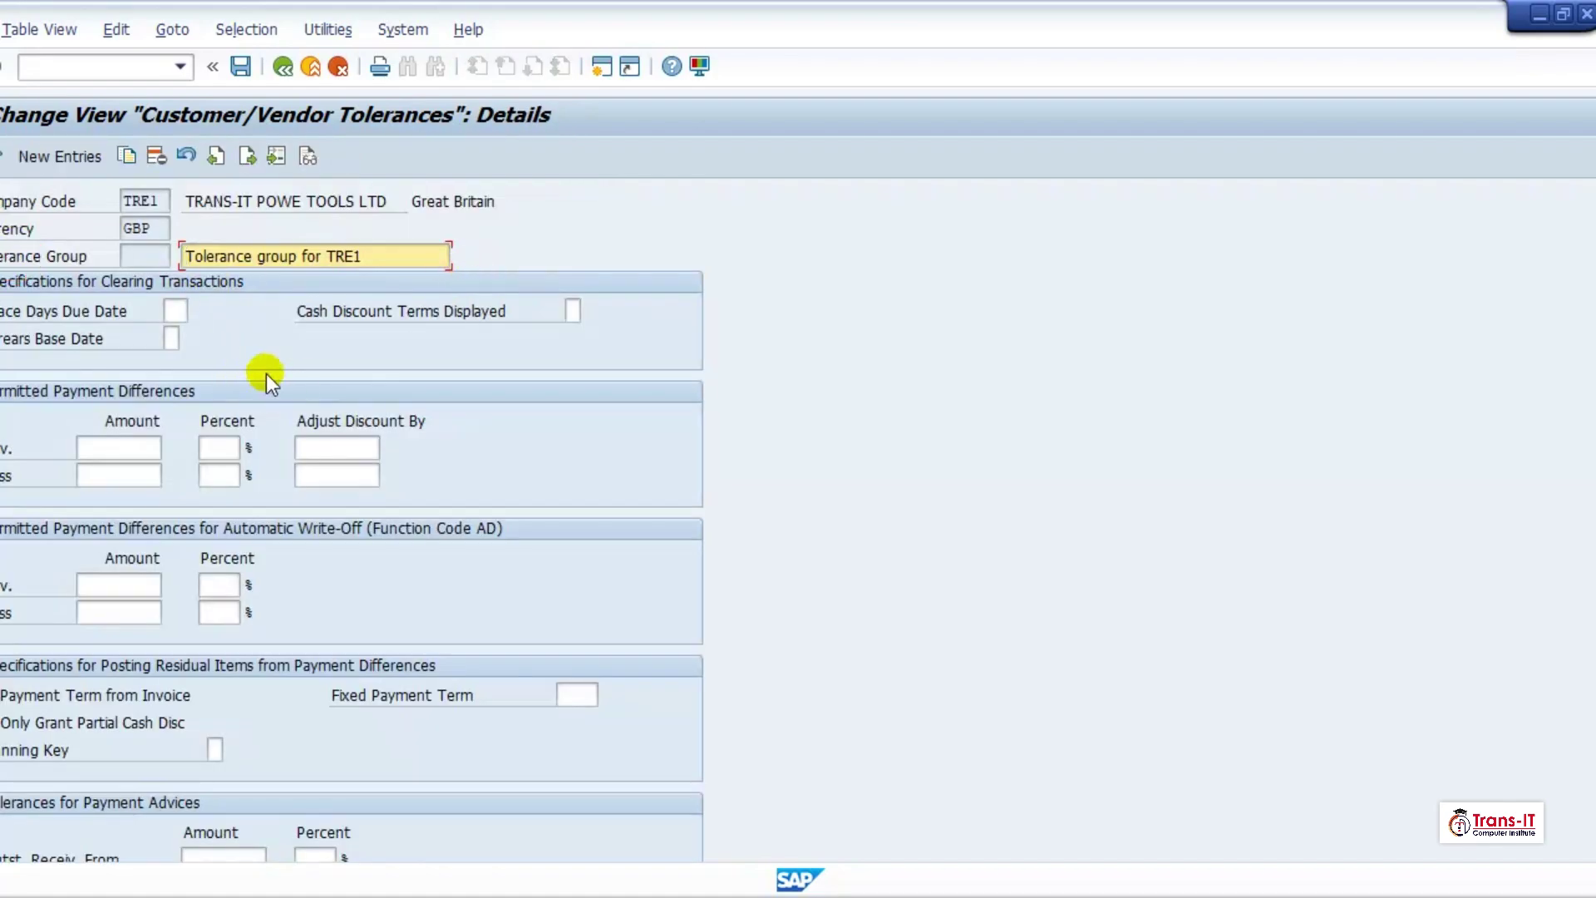
left_click(133, 446)
type("9")
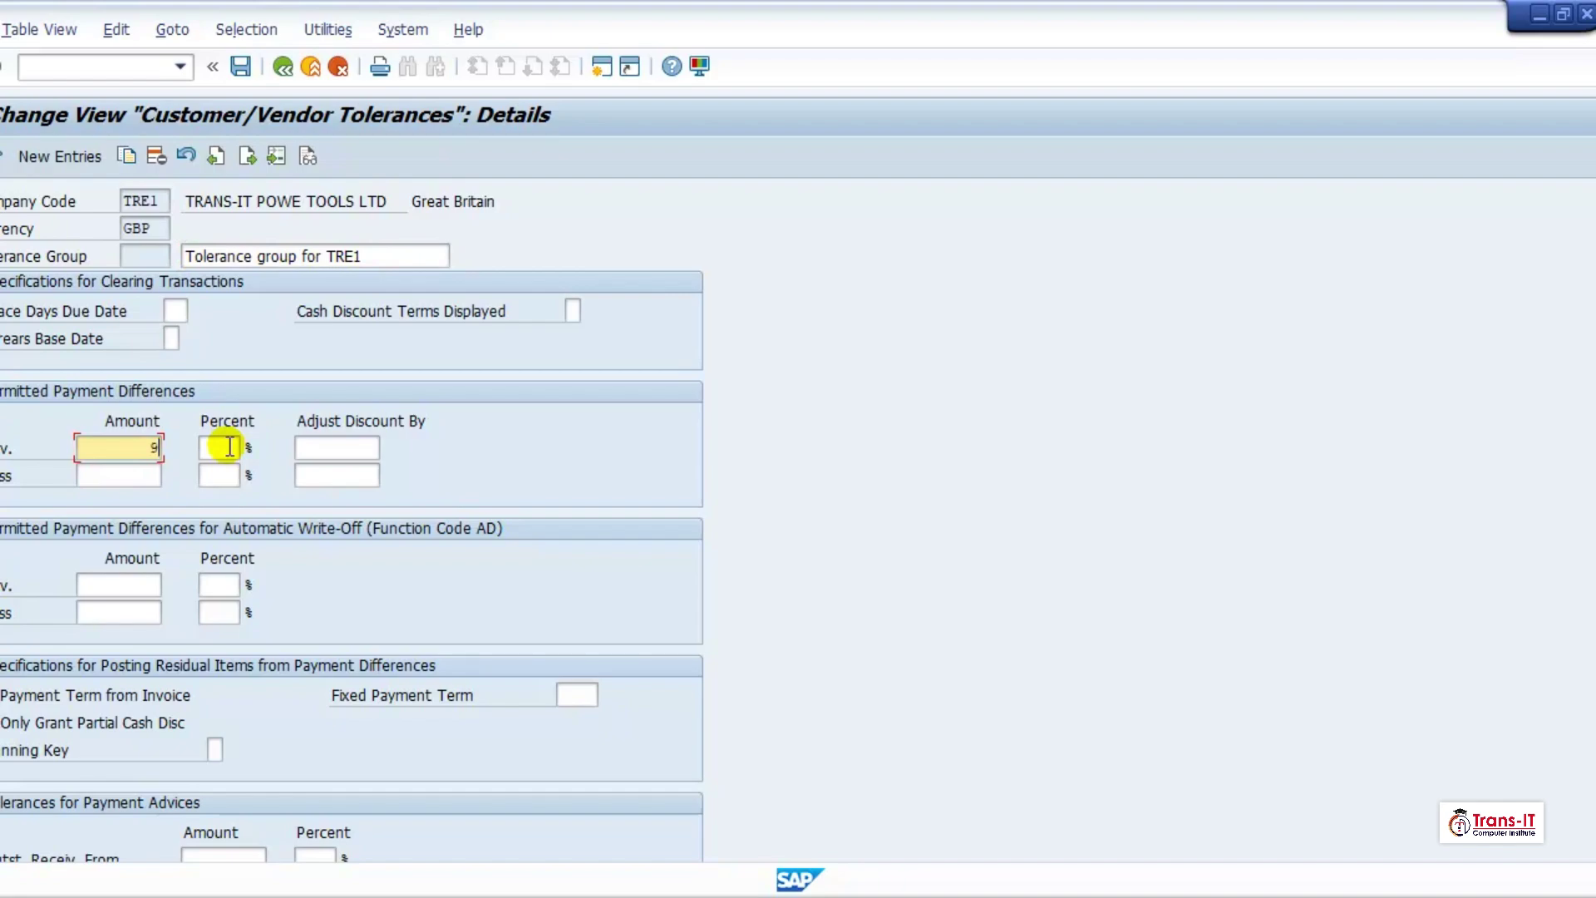
type("99")
left_click(217, 448)
type("10")
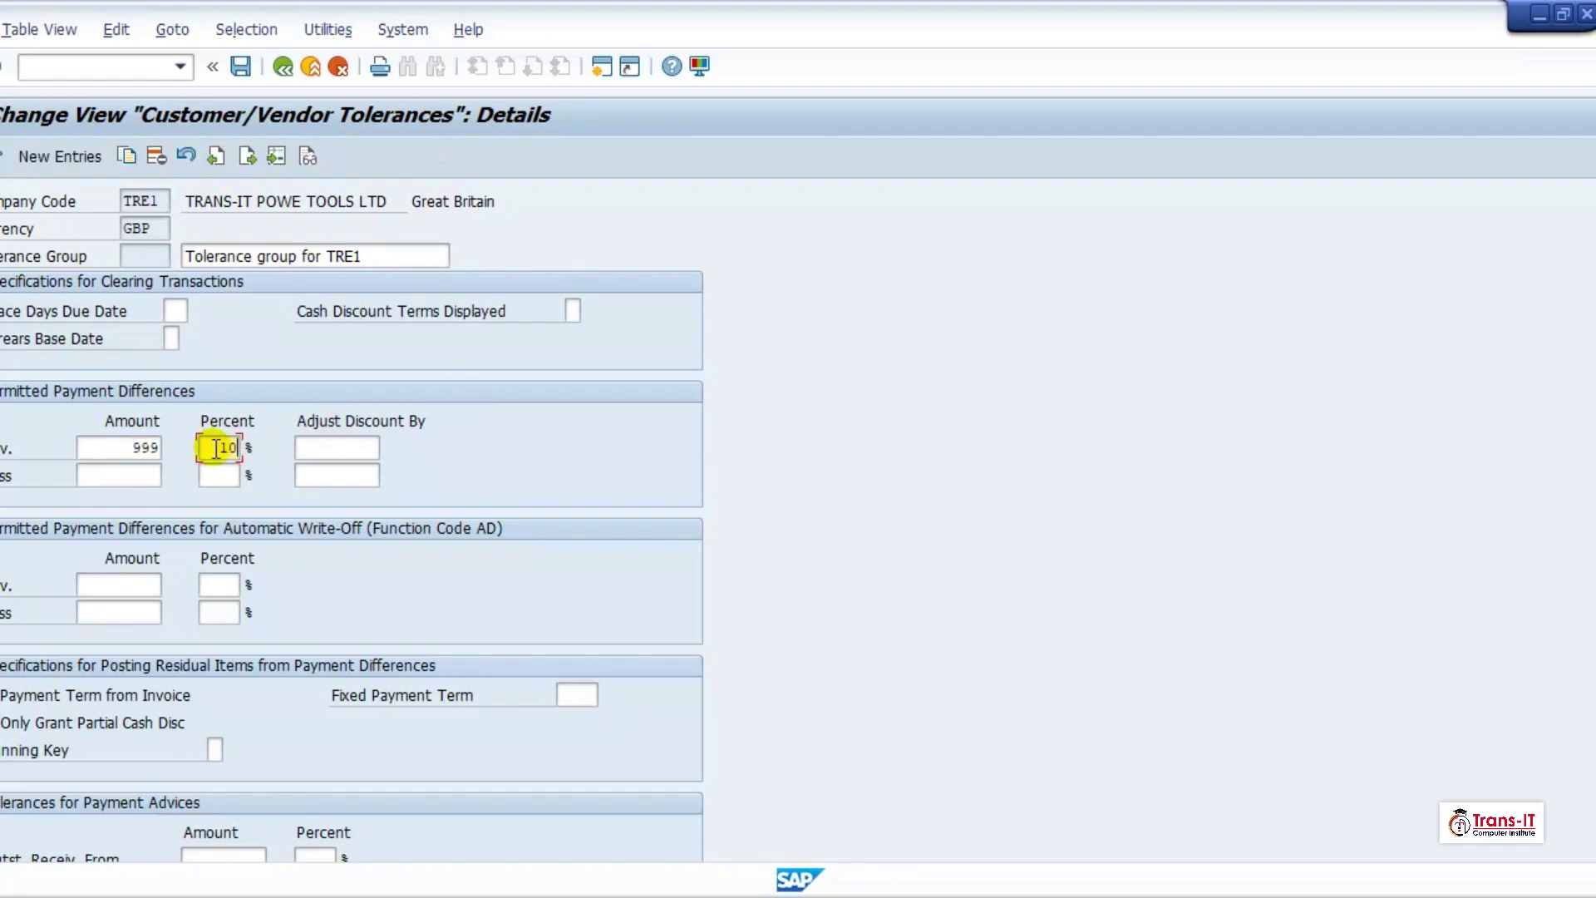
Set the permitted loss payment difference of the blank group to amount 5 and 0.5 percent.
left_click(133, 472)
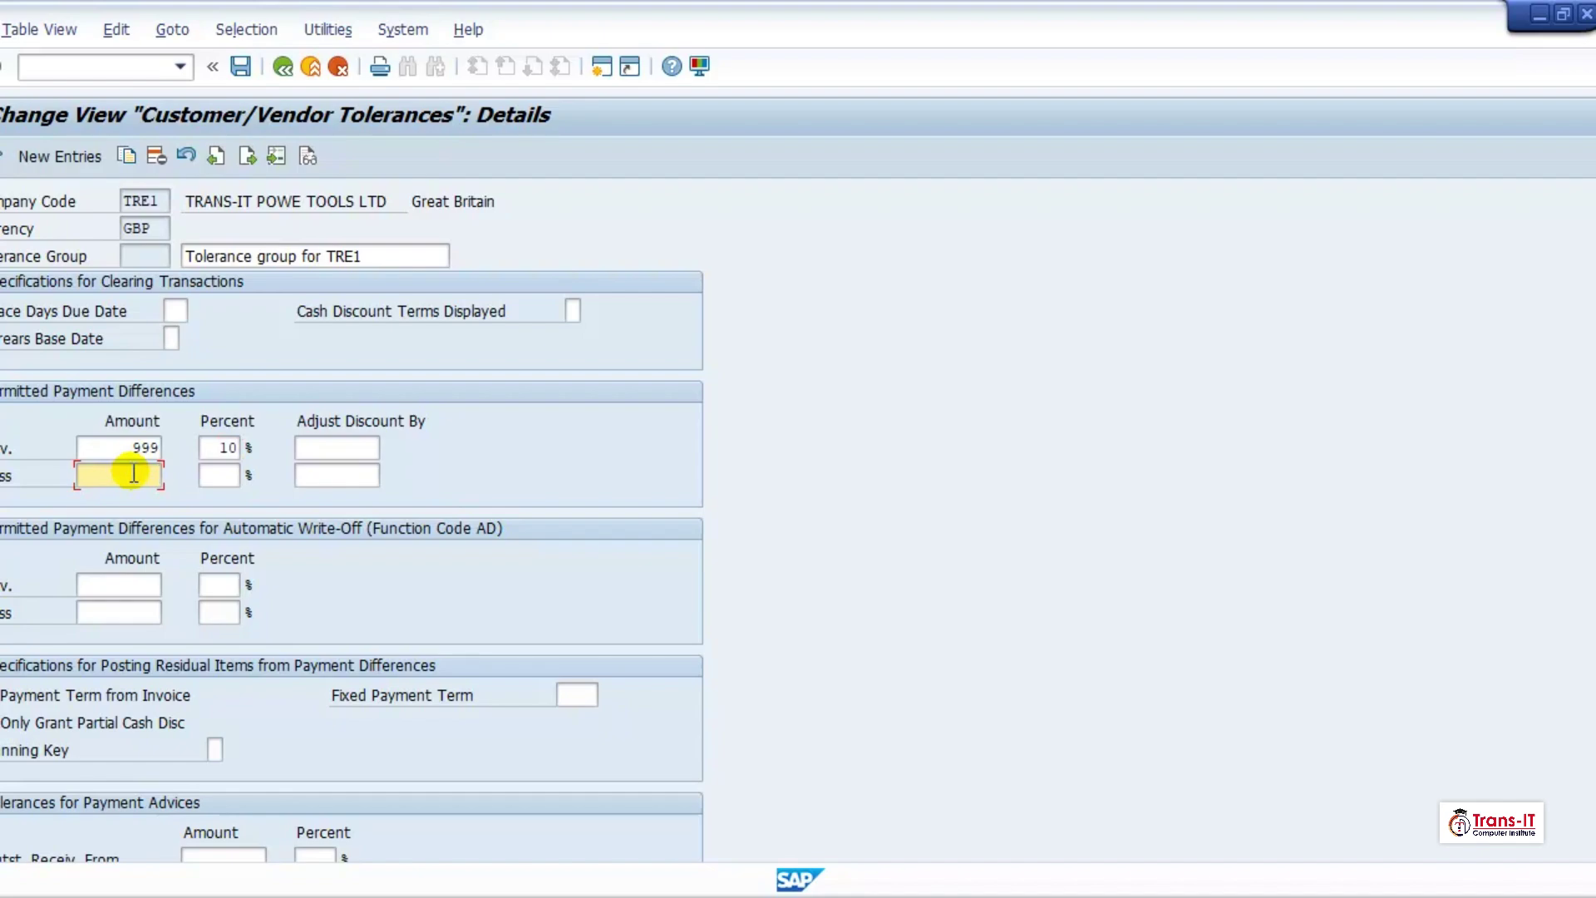
type("5")
left_click(219, 475)
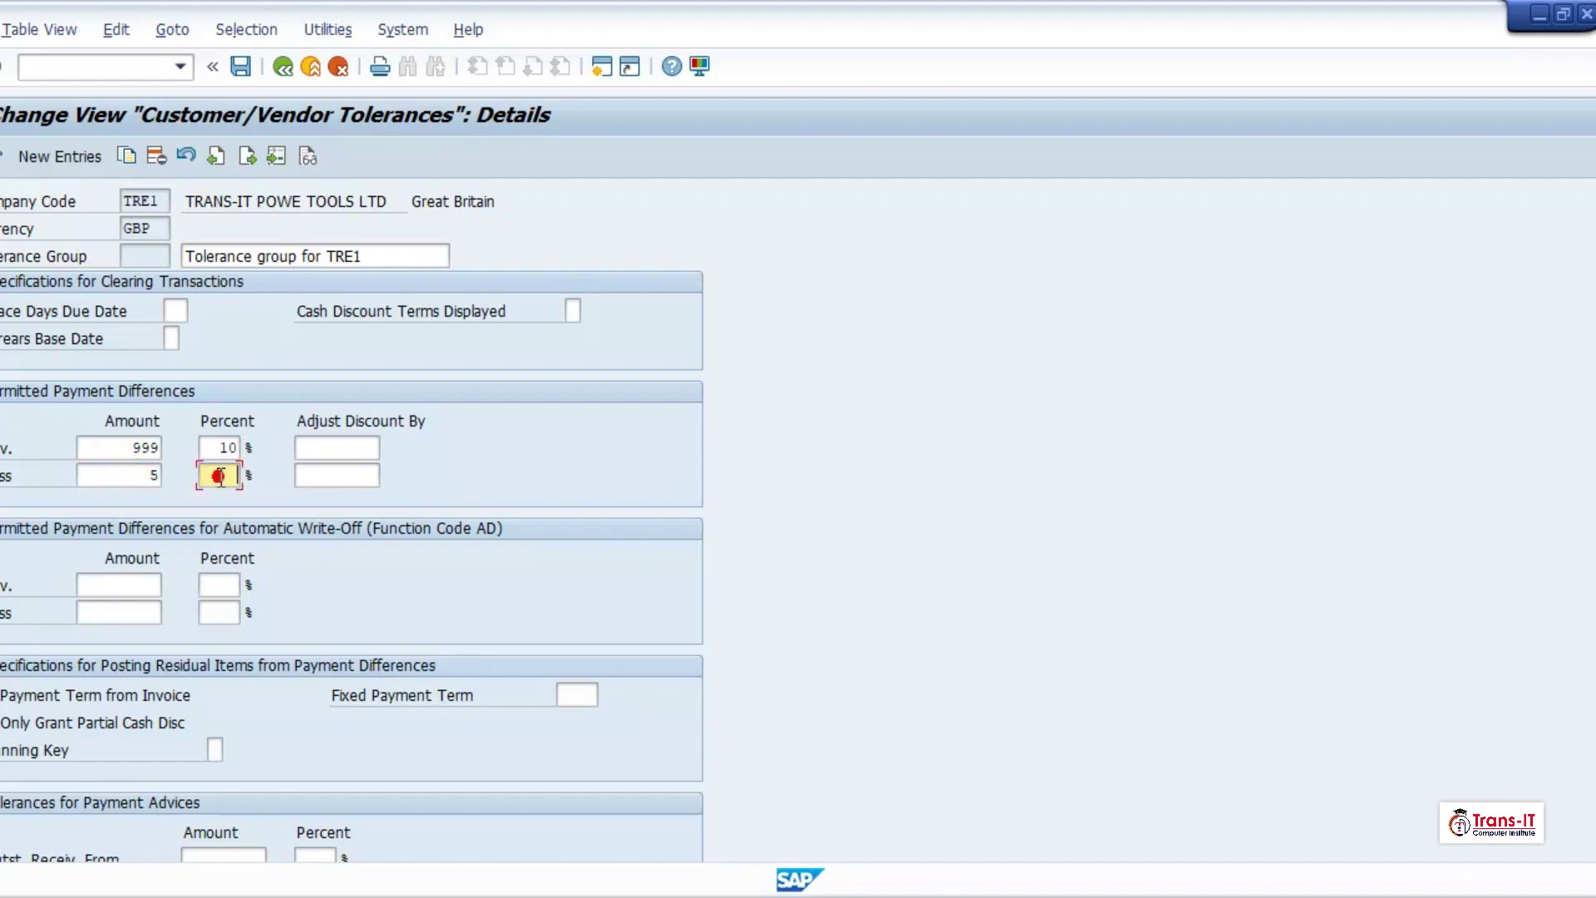
type("10")
type("5")
Set the discount adjustment to 2 for both the revenue and loss payment differences.
left_click(325, 453)
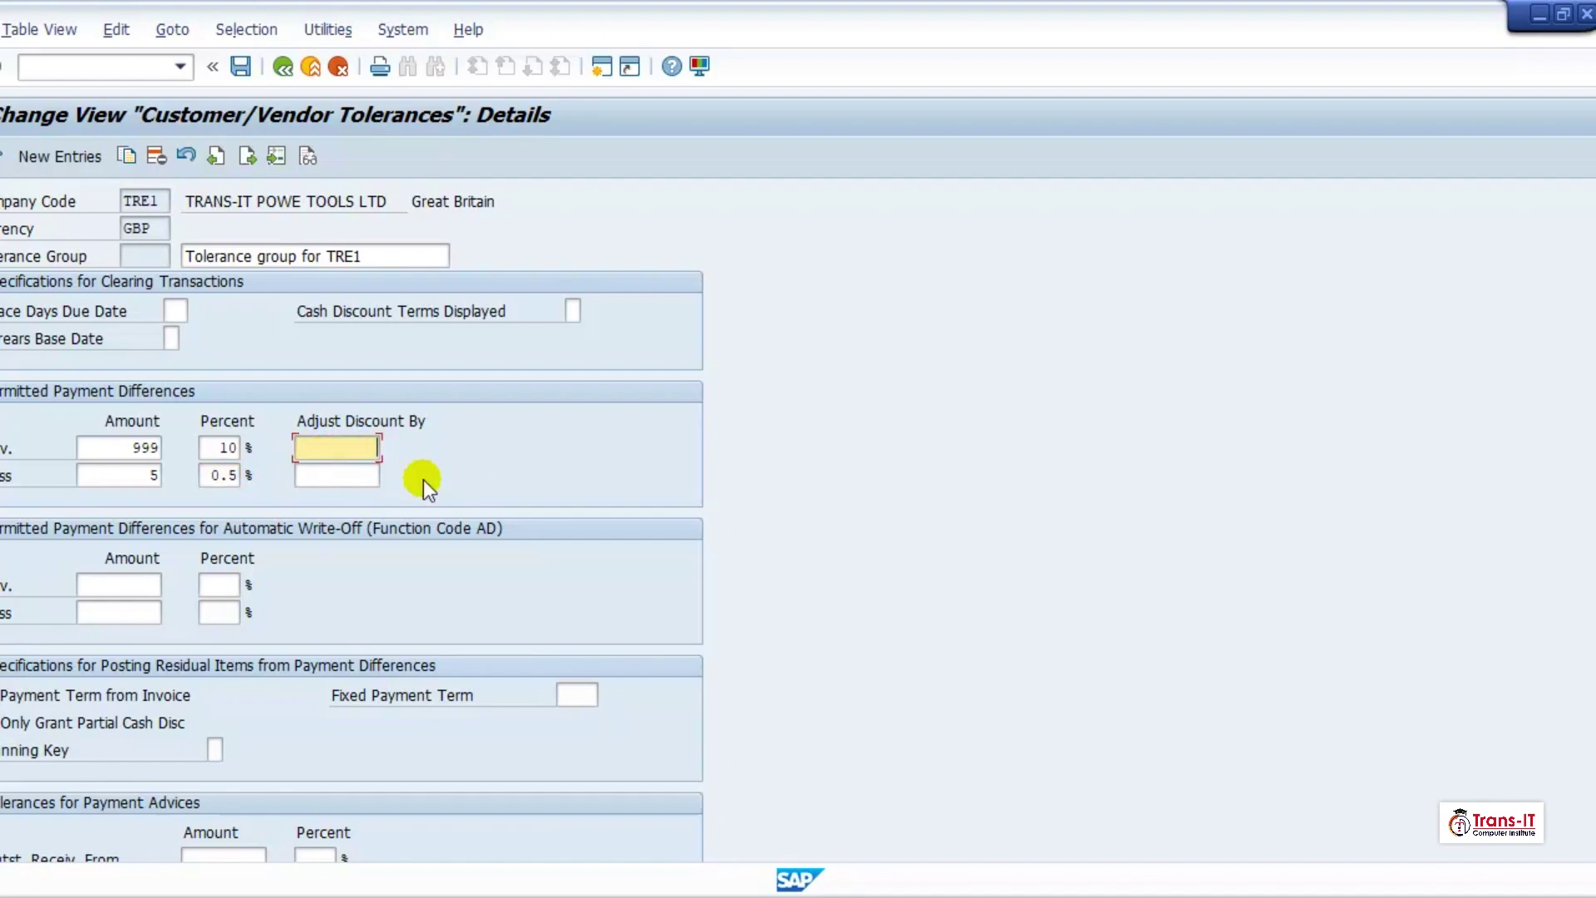
type("2")
left_click(349, 476)
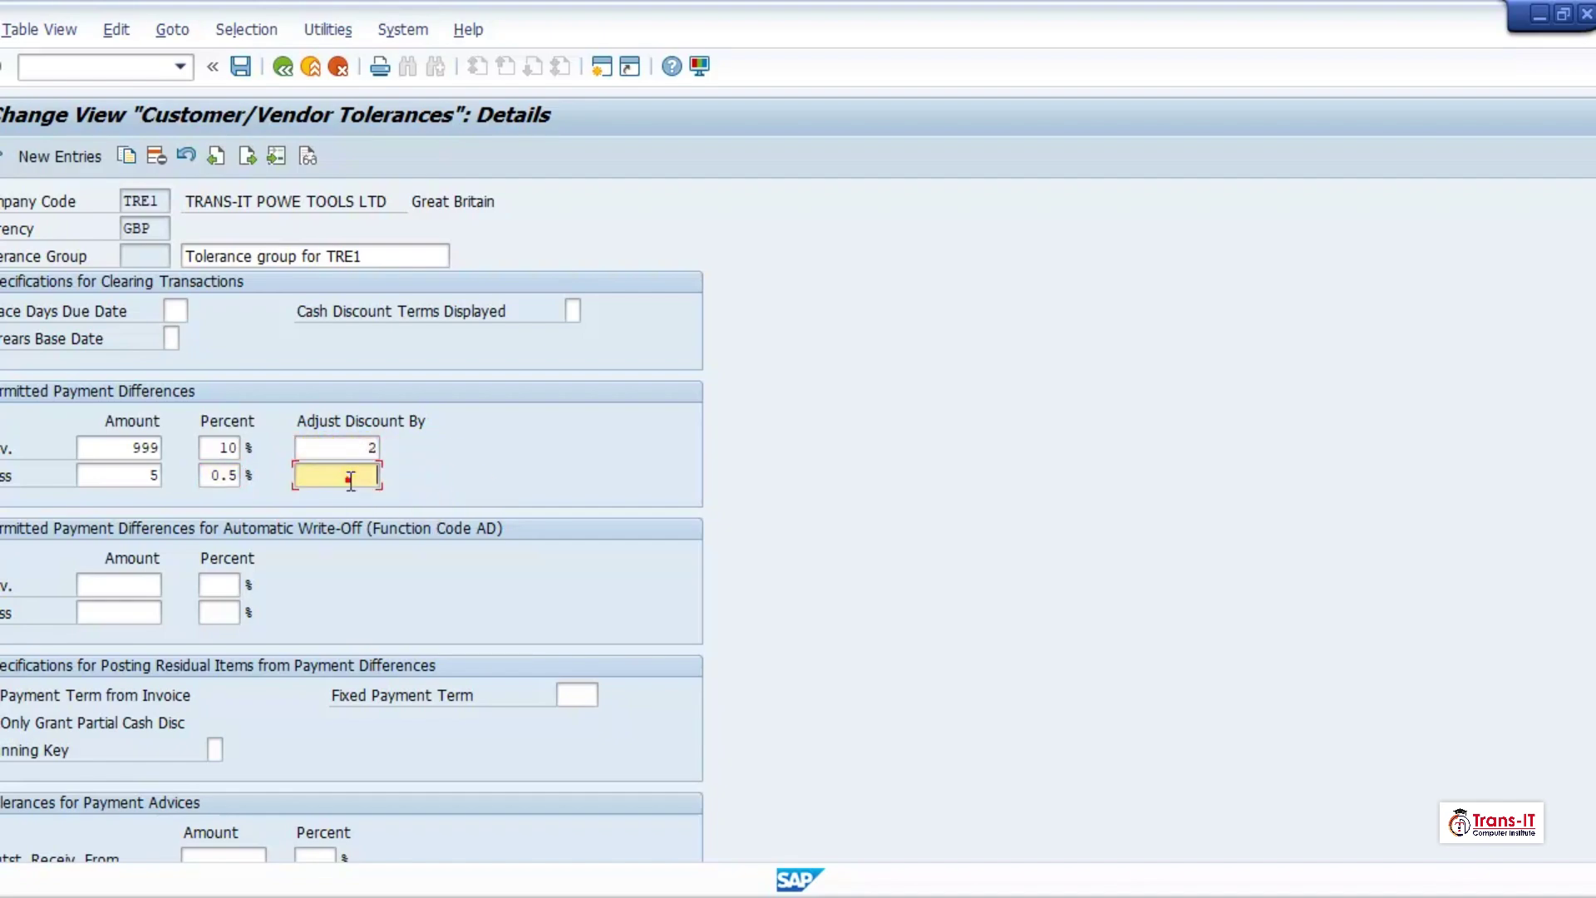
type("2")
Choose fixed payment term 0004 for posting residual items from payment differences.
left_click(76, 720)
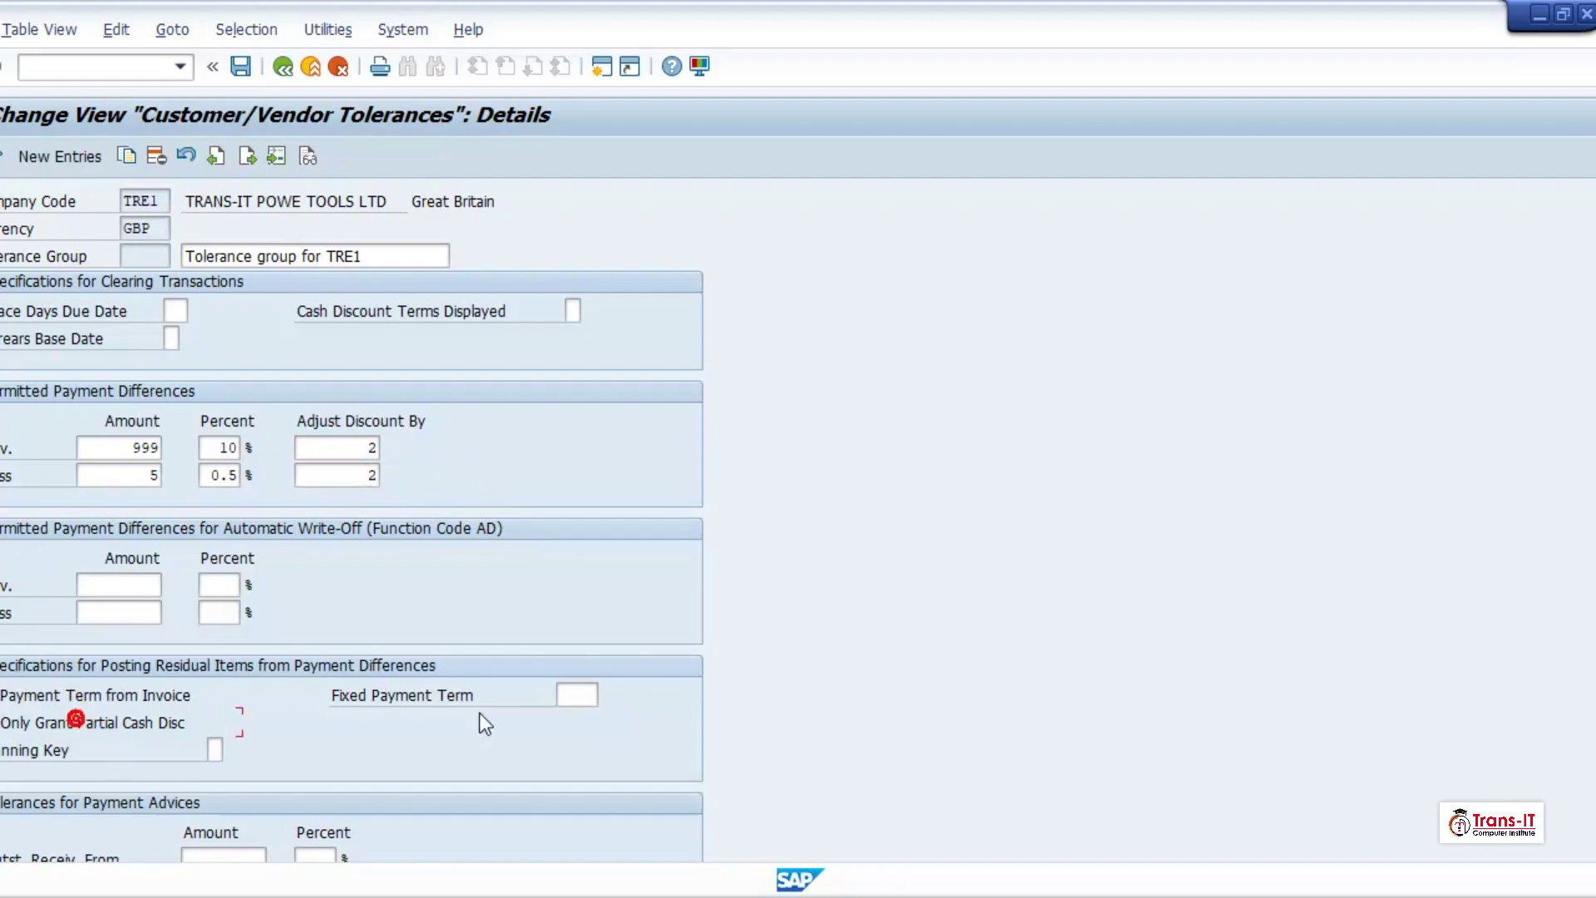
left_click(573, 694)
left_click(607, 696)
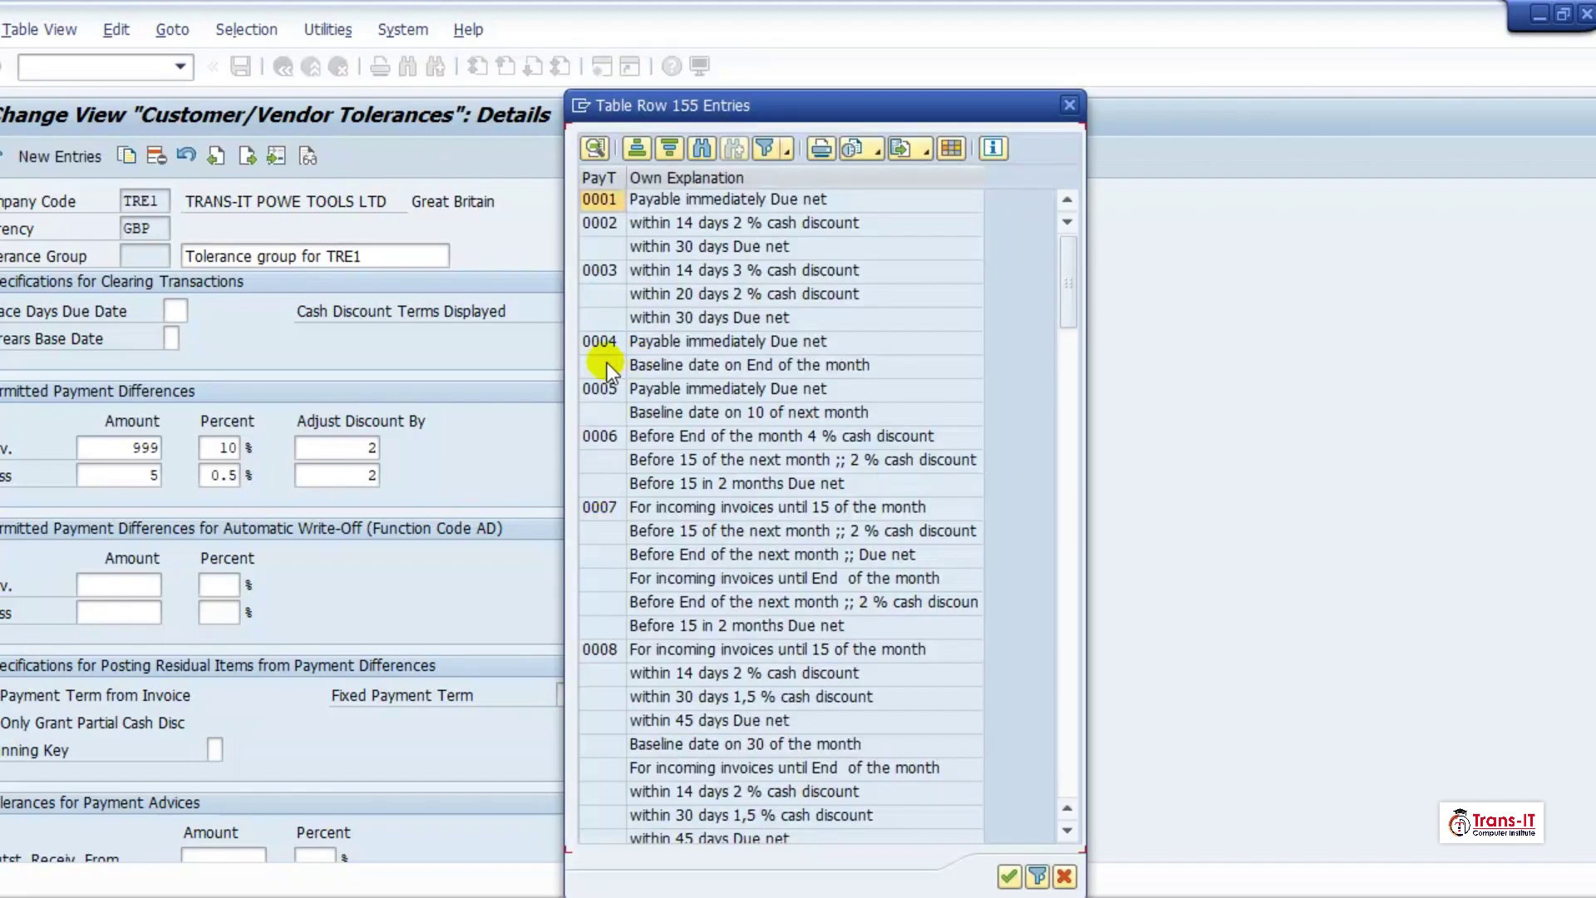
double_click(736, 340)
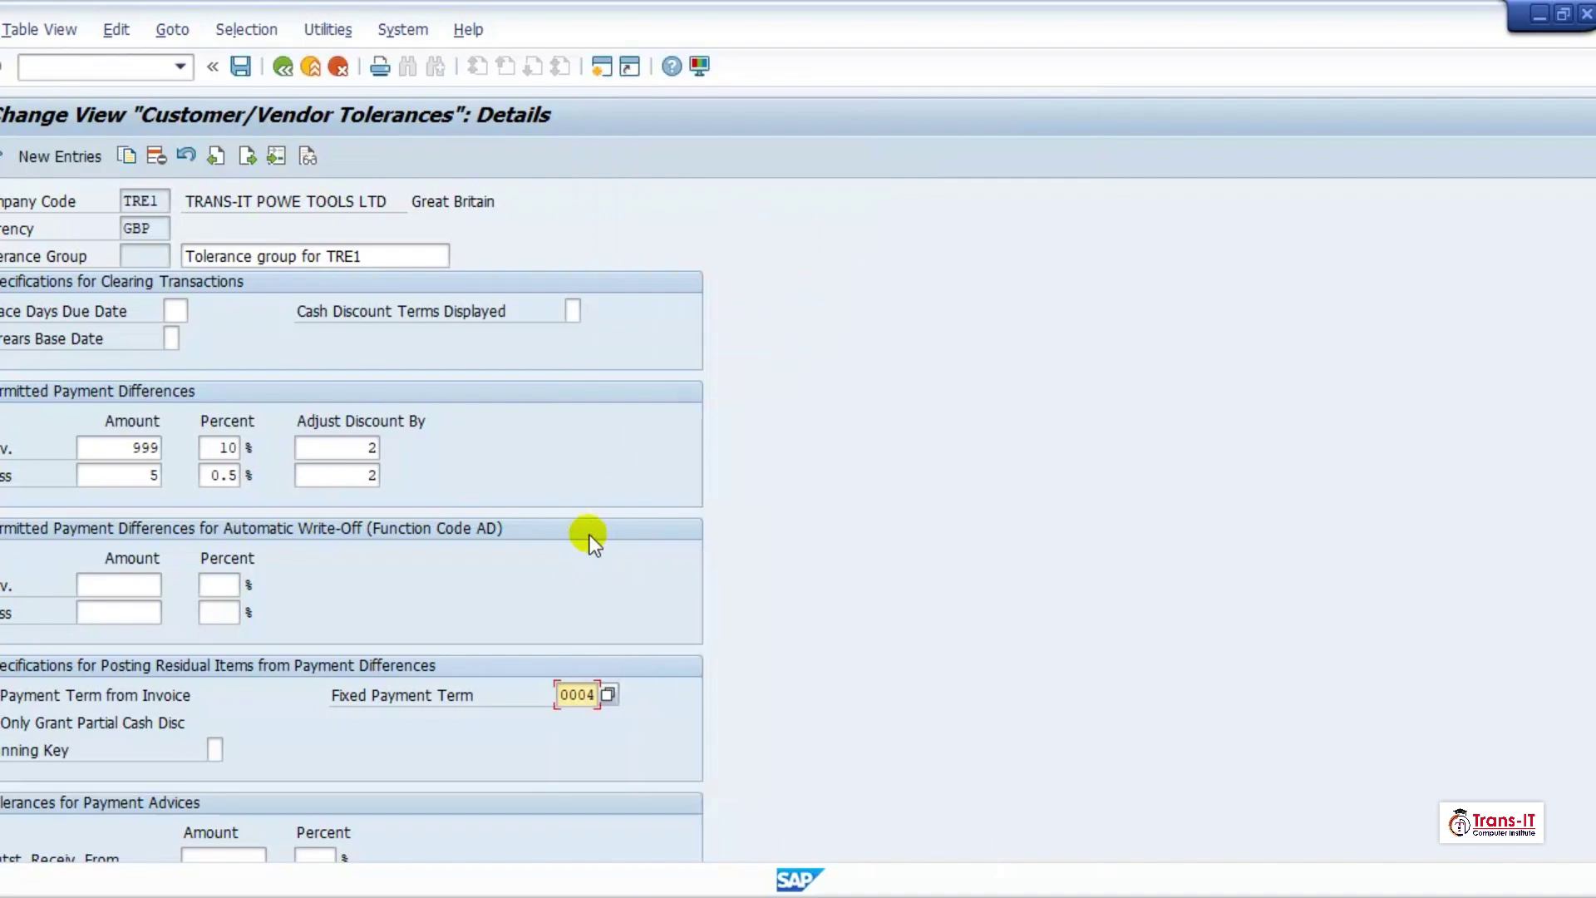
Re-enter the loss percentage as 0,5 with a decimal comma, then save the blank TRE1 group and return to the overview.
key("Return")
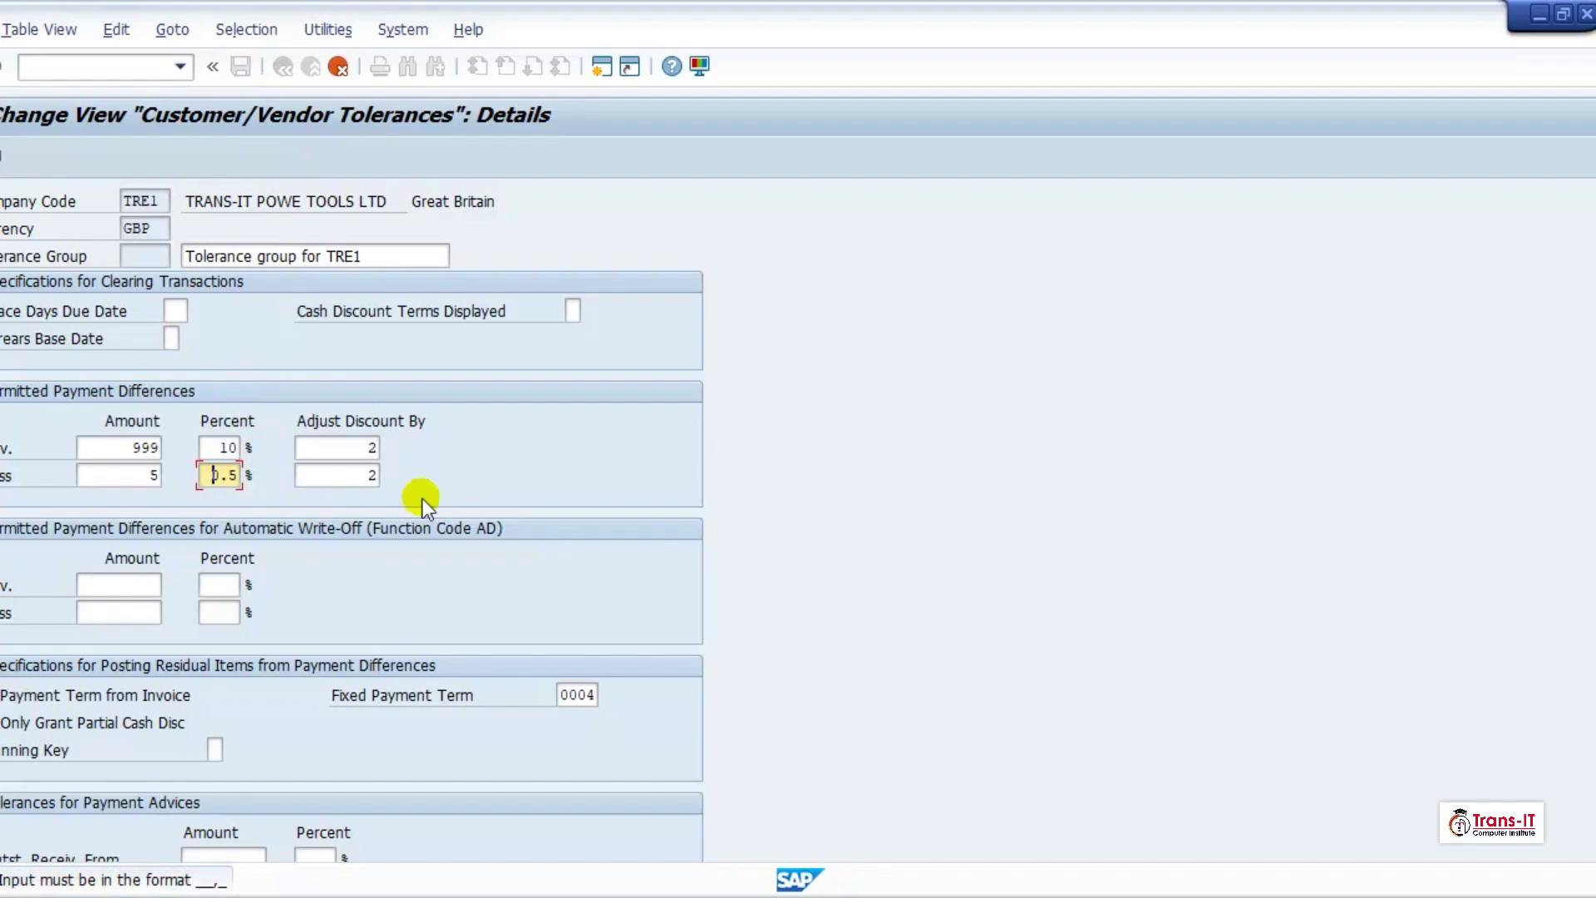
key("Delete")
key("Delete")
key("Delete")
type("0,5")
key("Return")
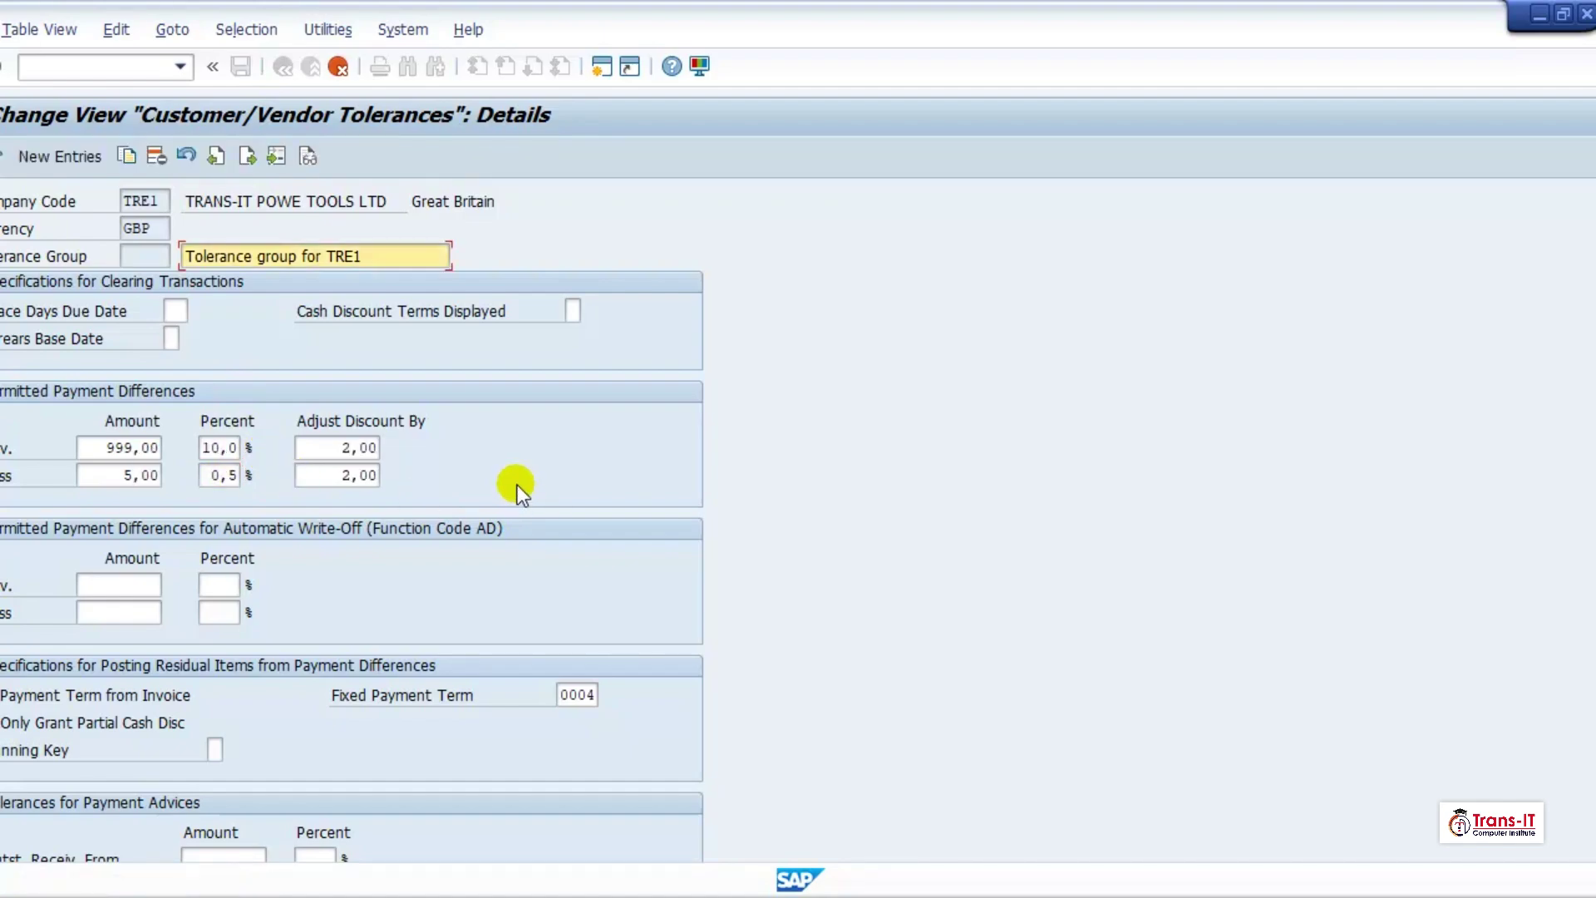
left_click(243, 68)
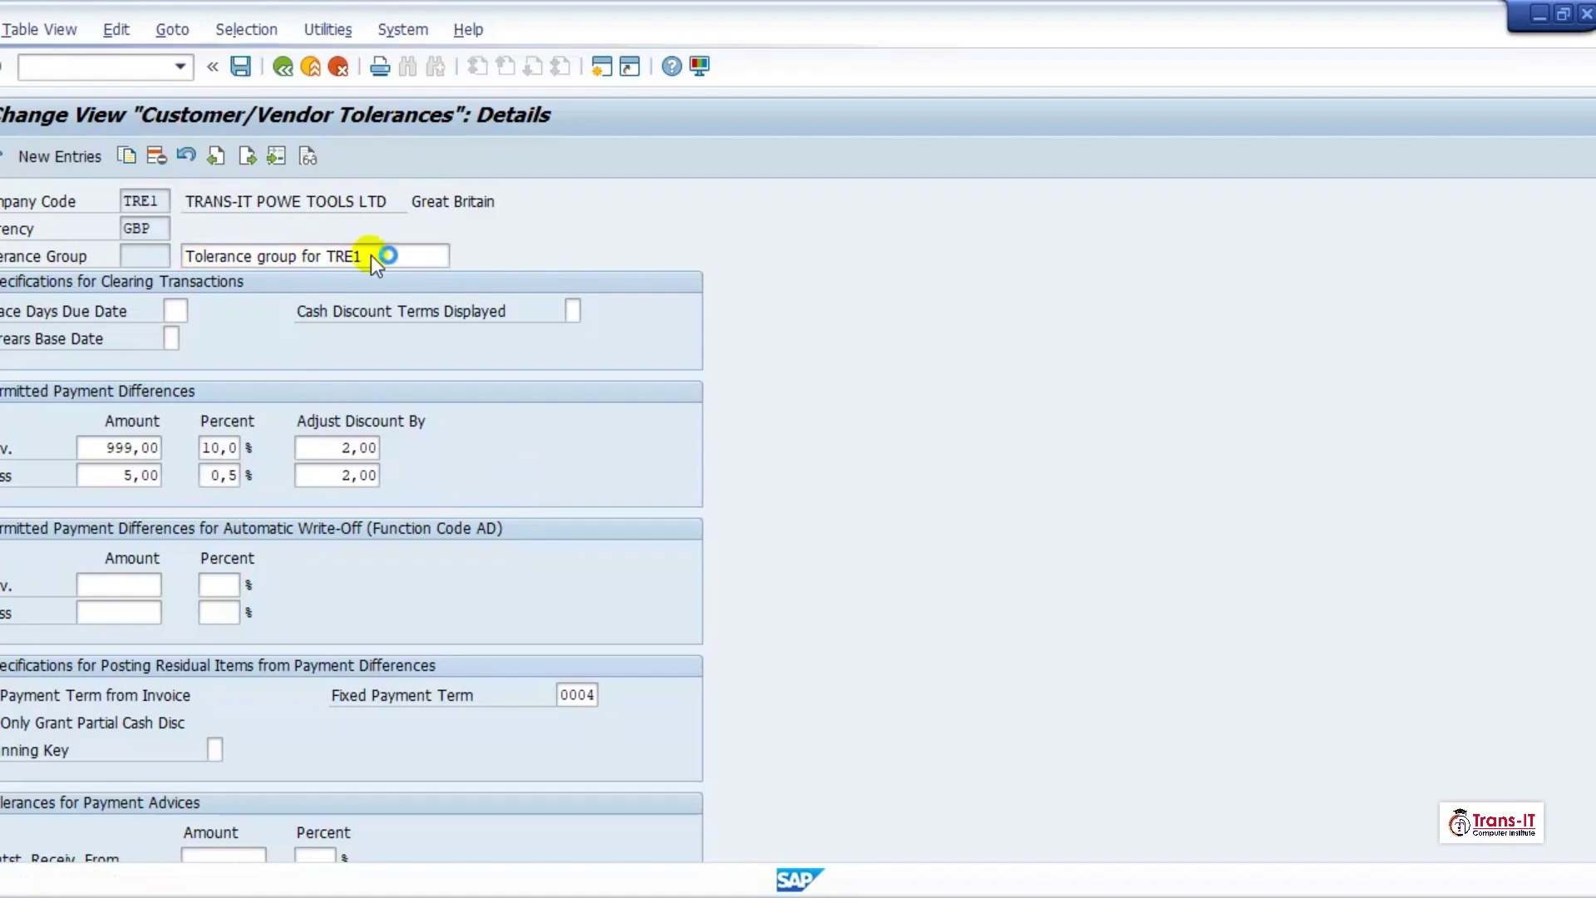
left_click(283, 66)
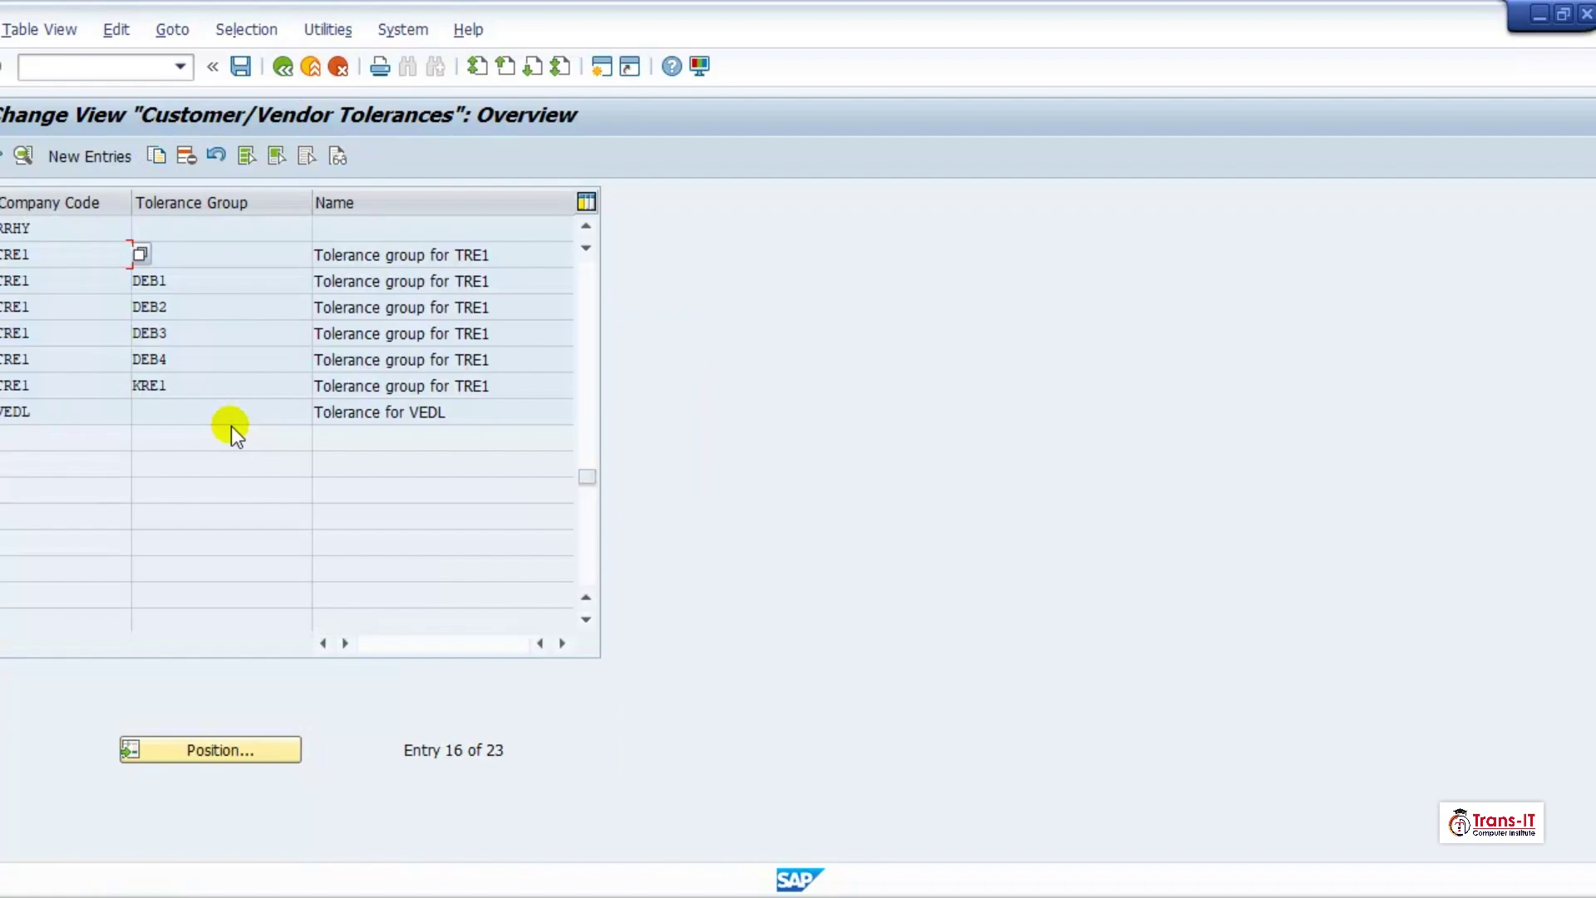
Rename the blank TRE1 tolerance group to "Blank Tolarence group - TRE1", save it and return to the overview.
left_click(73, 258)
double_click(74, 258)
type("Blank nce group for TRE1")
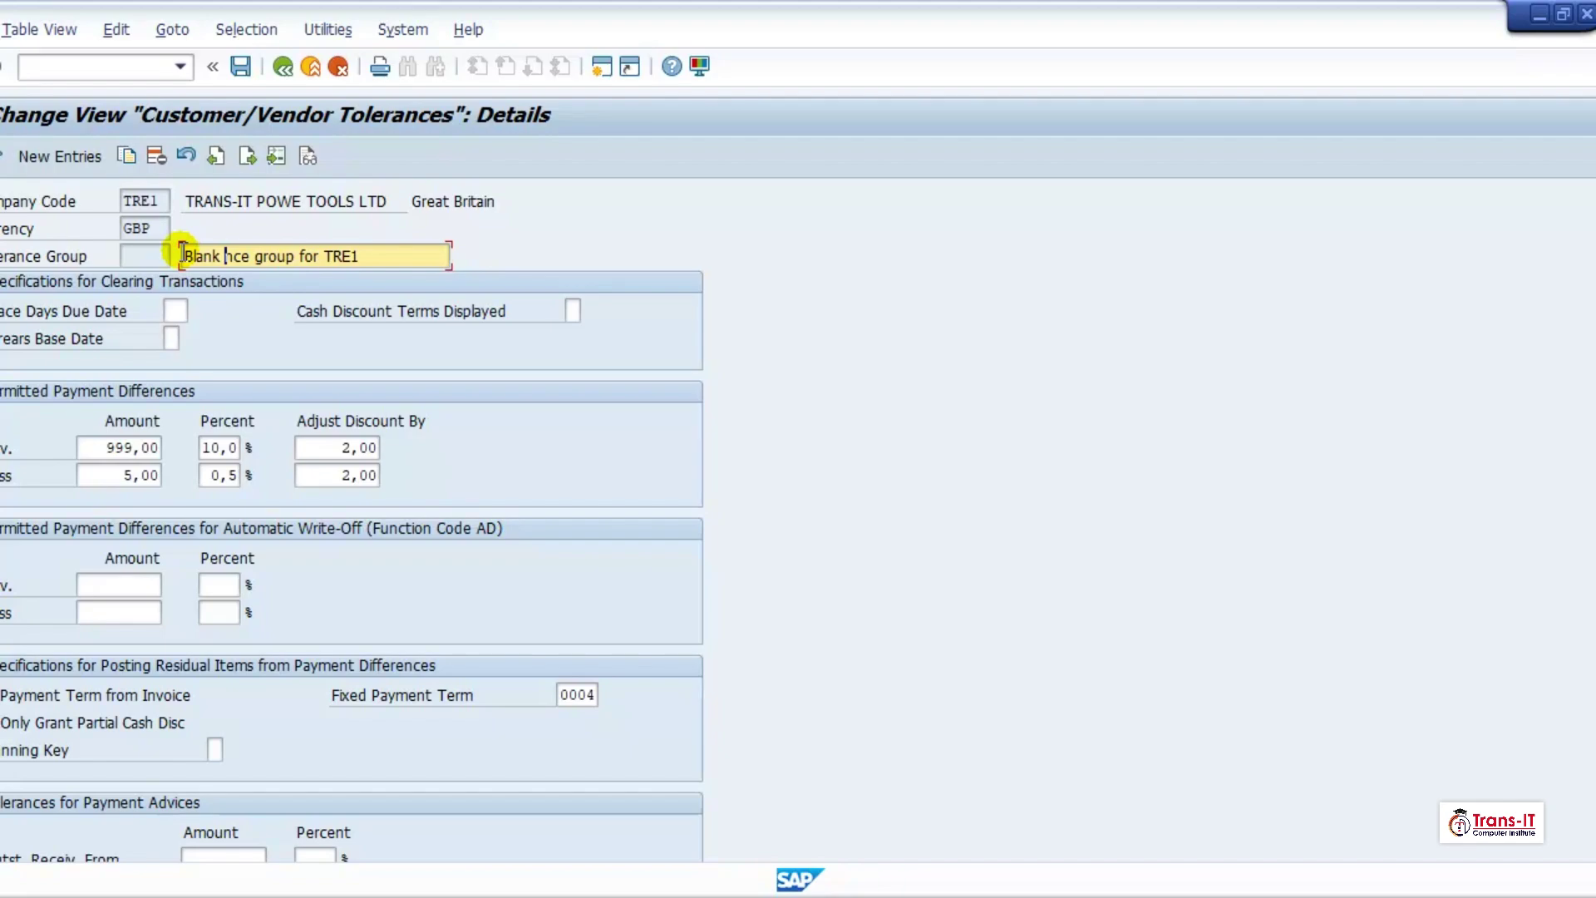
type("TOlern")
key("BackSpace")
key("BackSpace")
key("BackSpace")
key("BackSpace")
key("BackSpace")
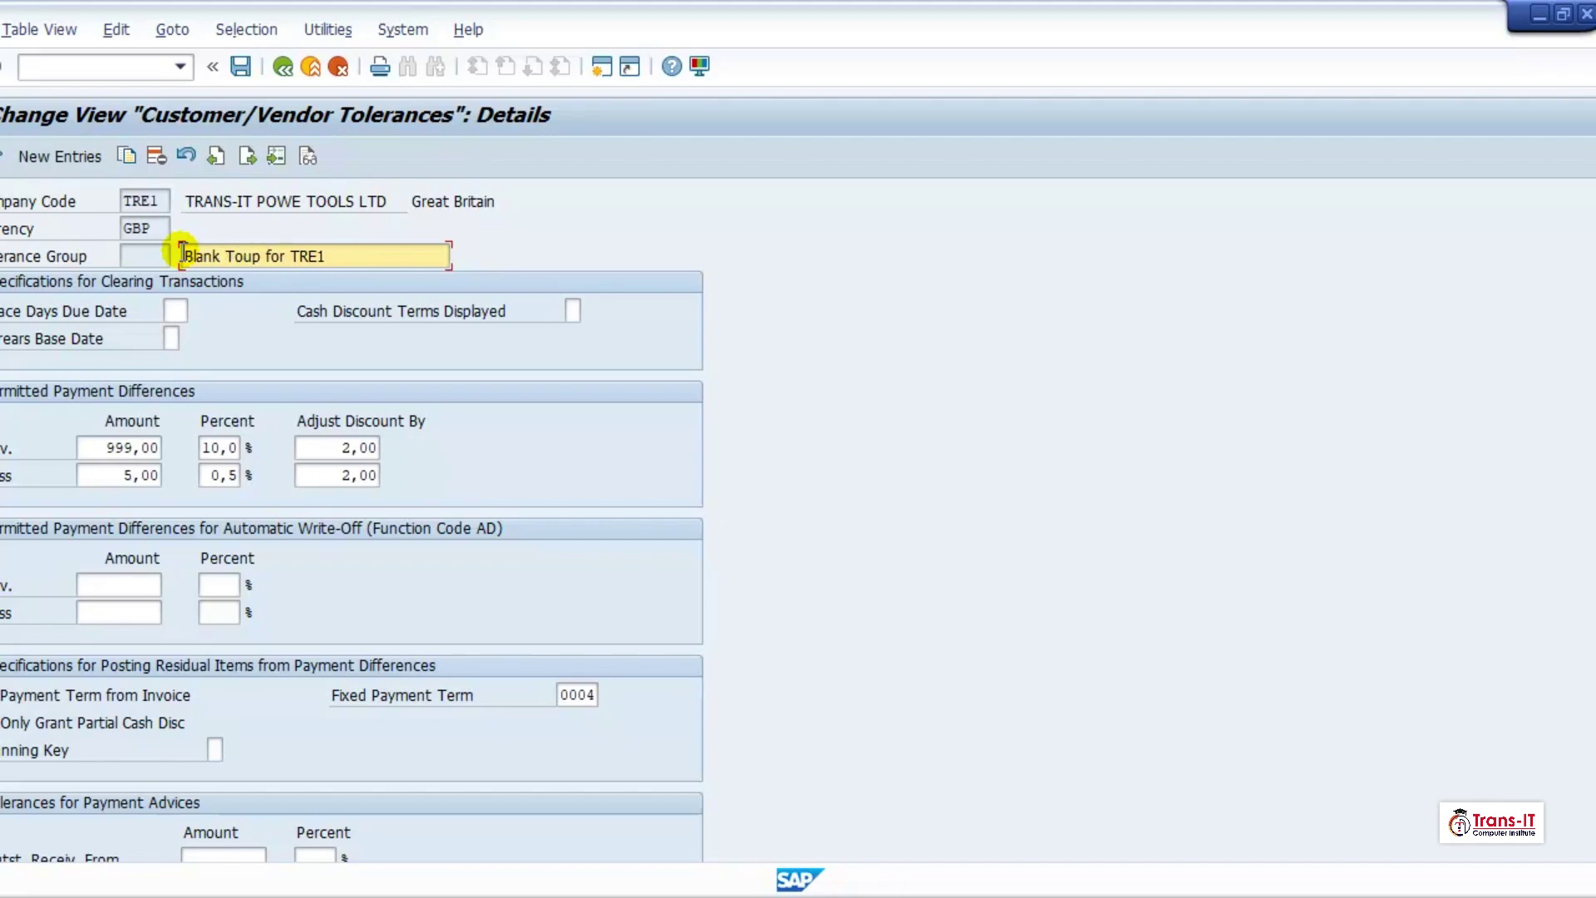
type("la")
key("Delete")
type("rence gro")
type("up for")
key("BackSpace")
key("BackSpace")
key("BackSpace")
key("BackSpace")
type("- TRE1")
key("Return")
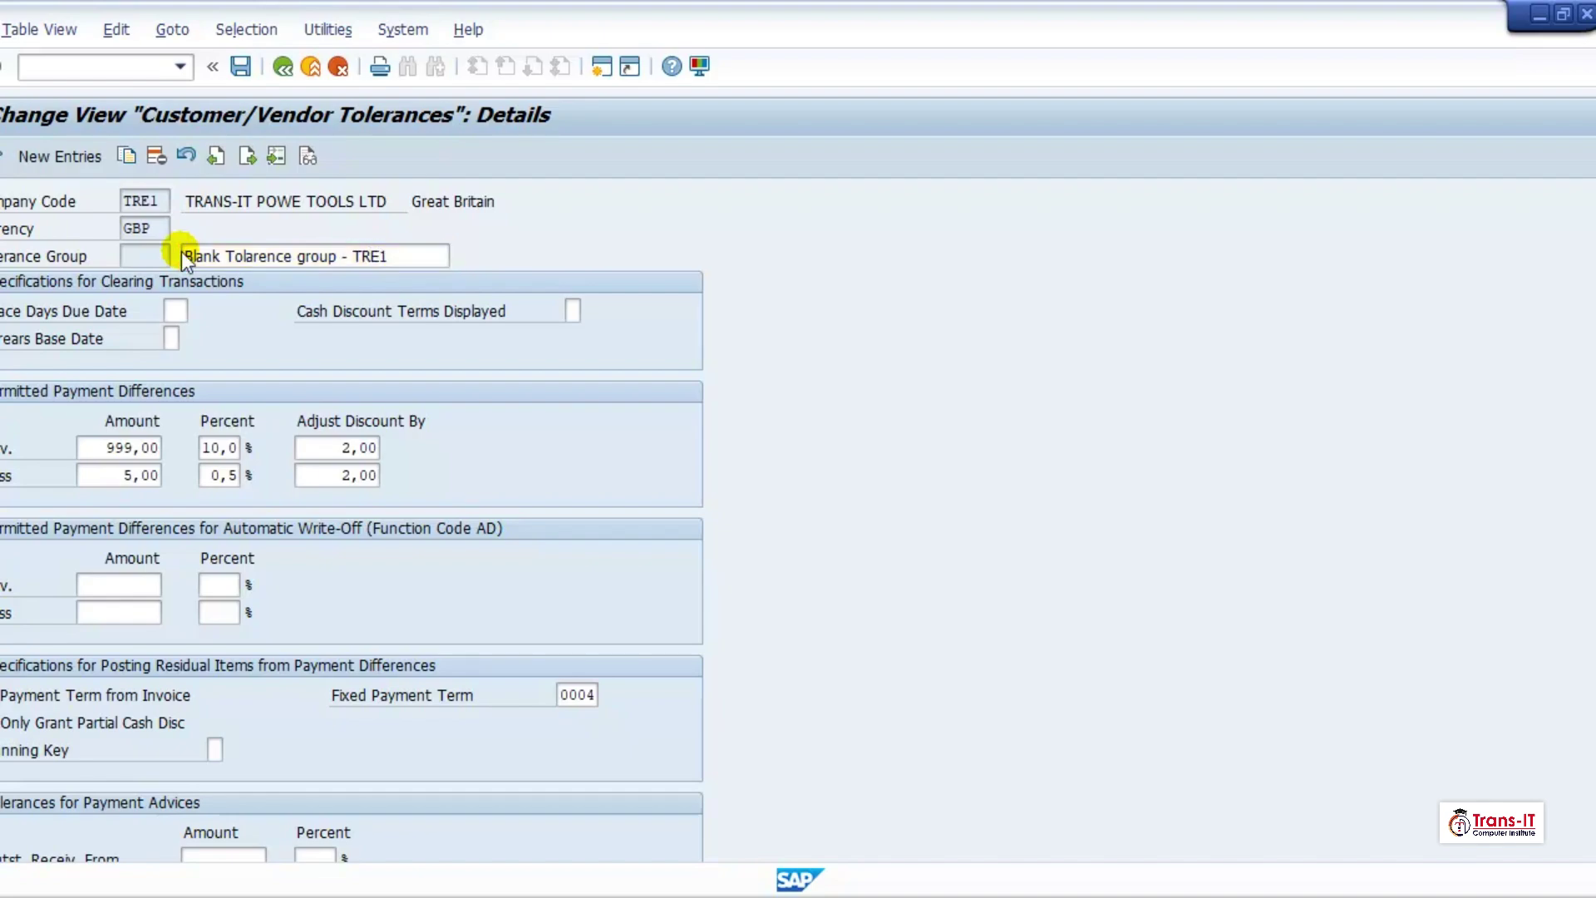
left_click(241, 66)
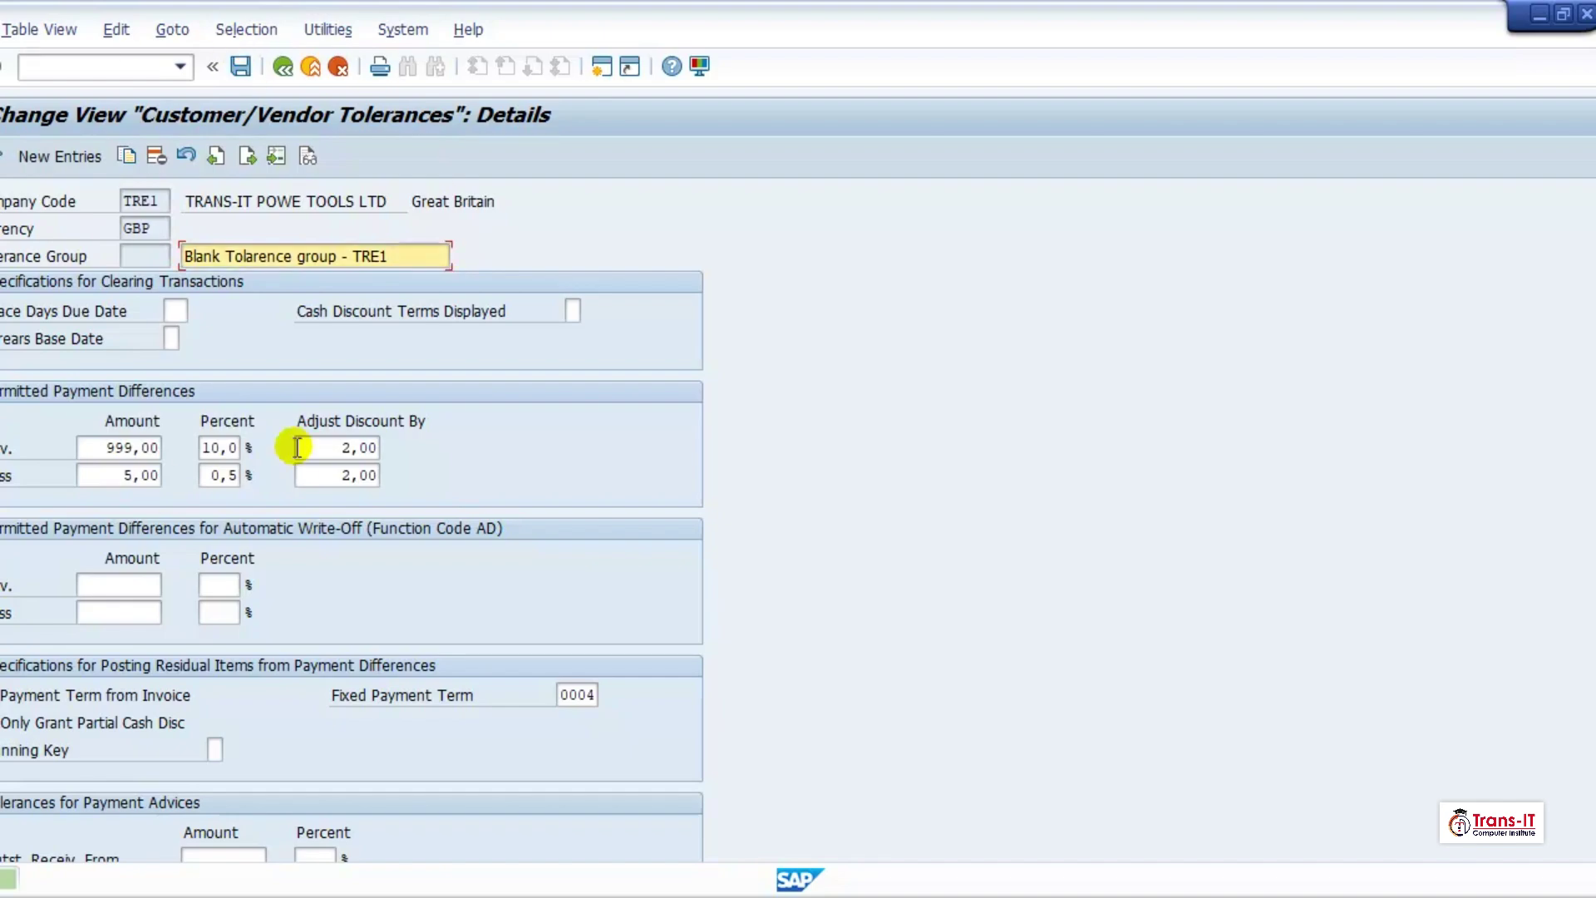
left_click(281, 66)
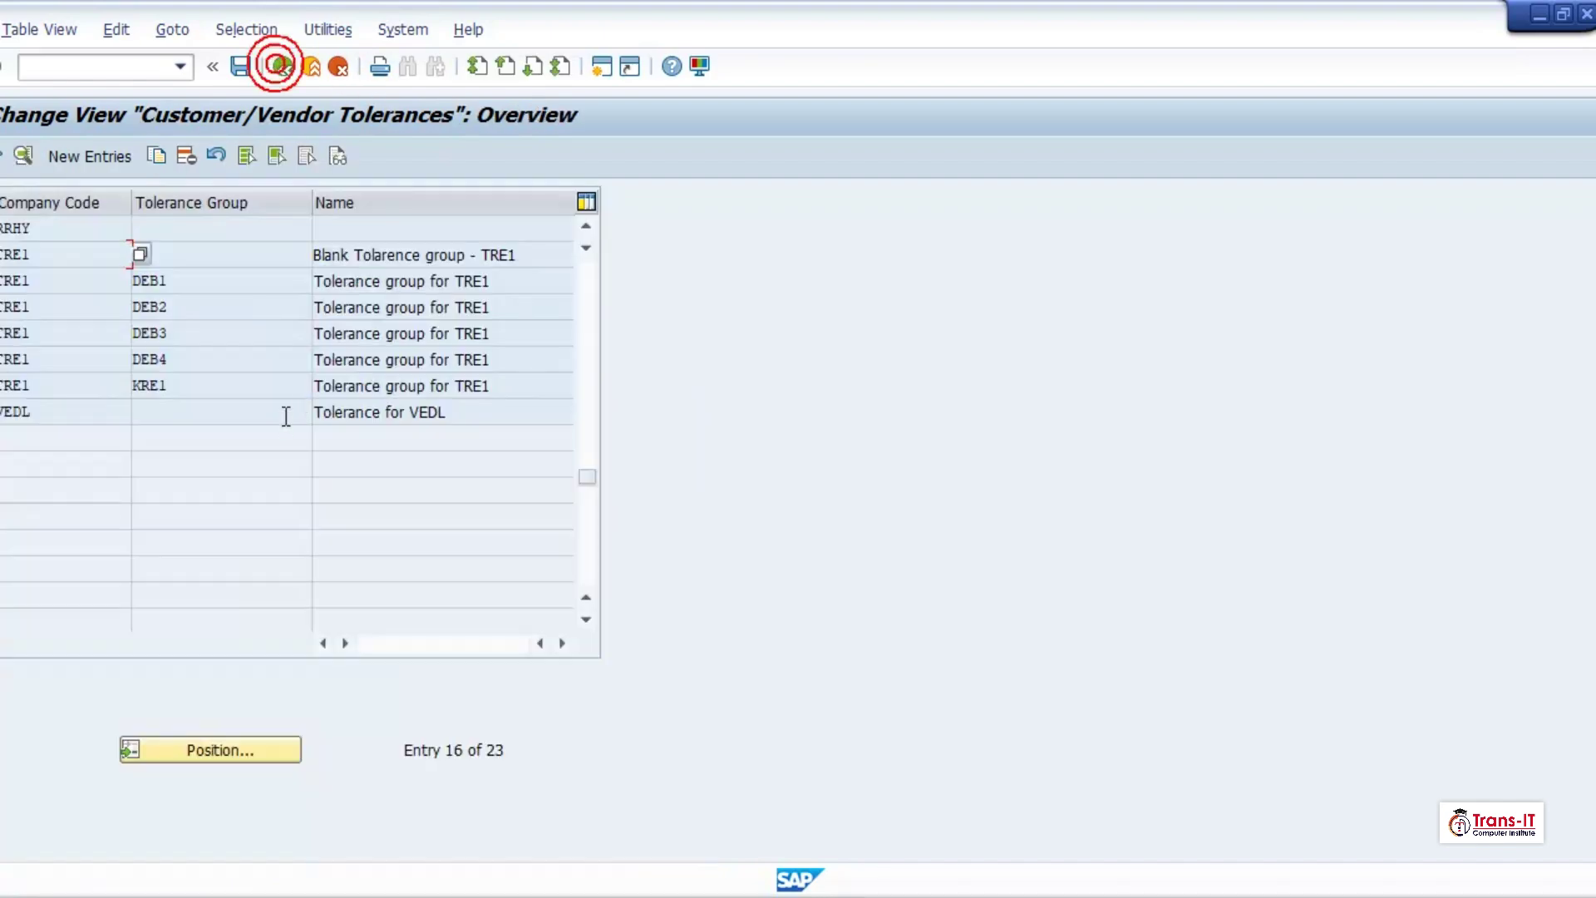
Open the DEB1 tolerance group of TRE1 and set the permitted revenue and loss payment difference amounts to 200.
double_click(186, 278)
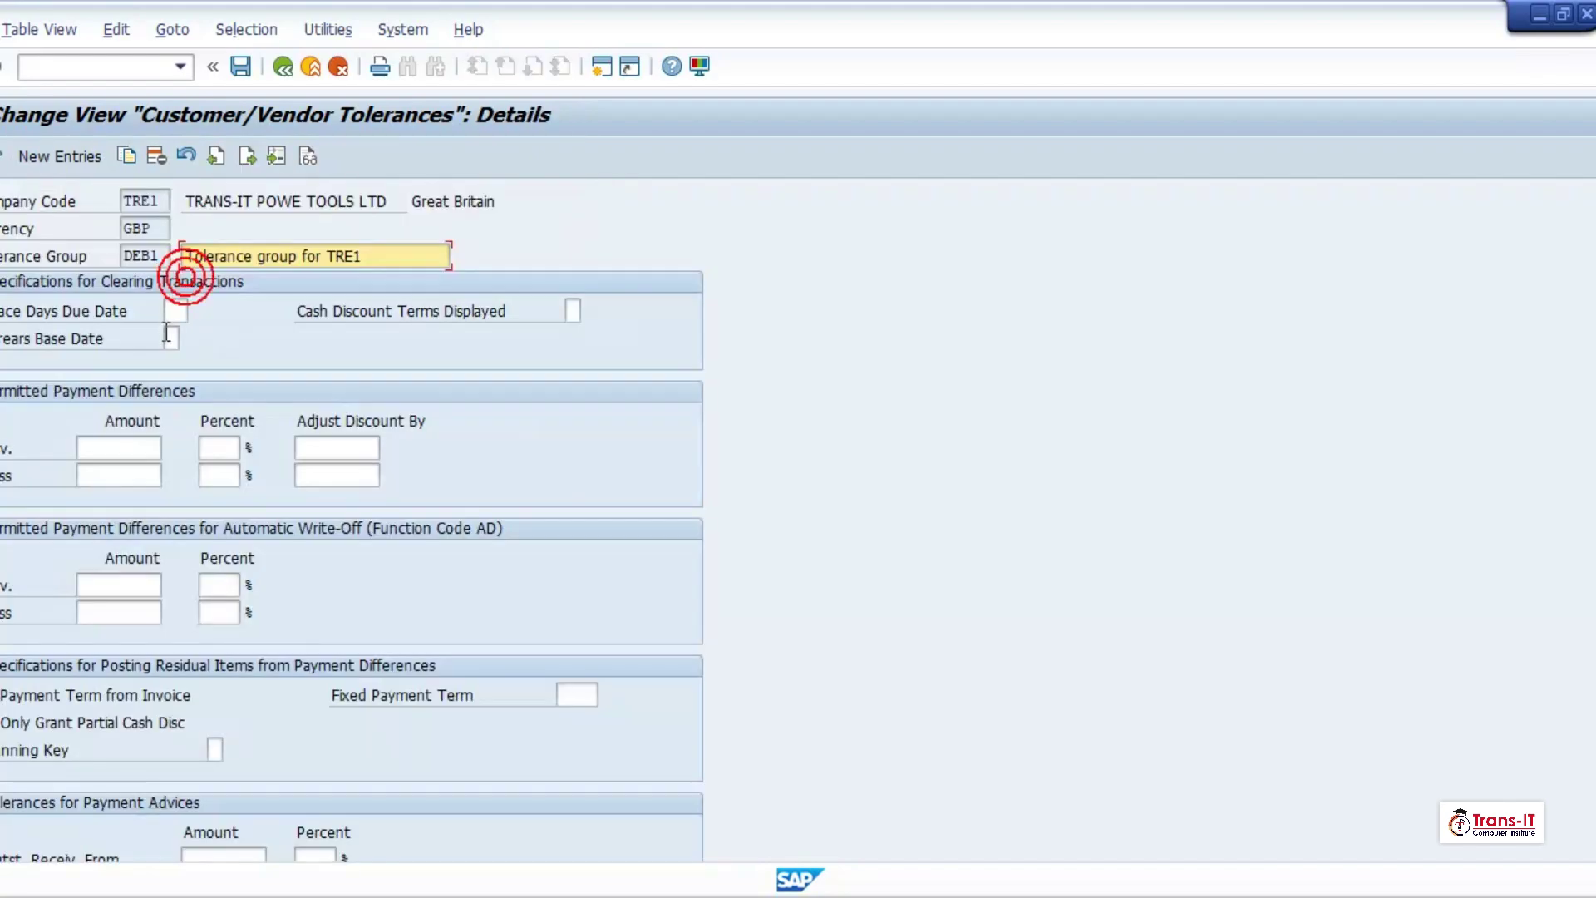
left_click(127, 447)
type("2")
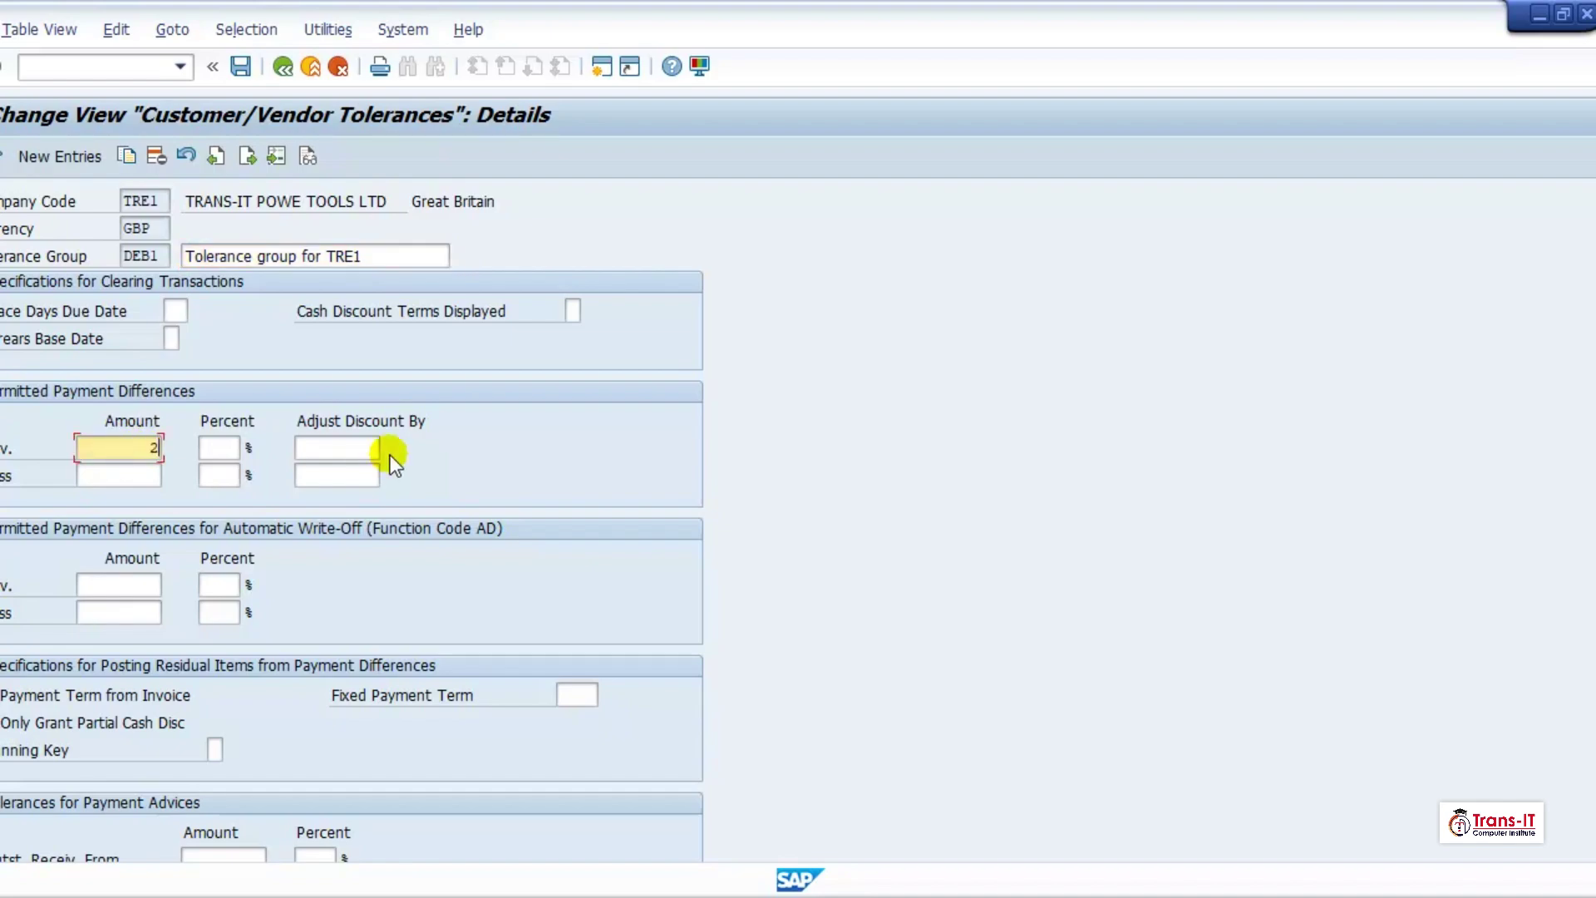
type("00")
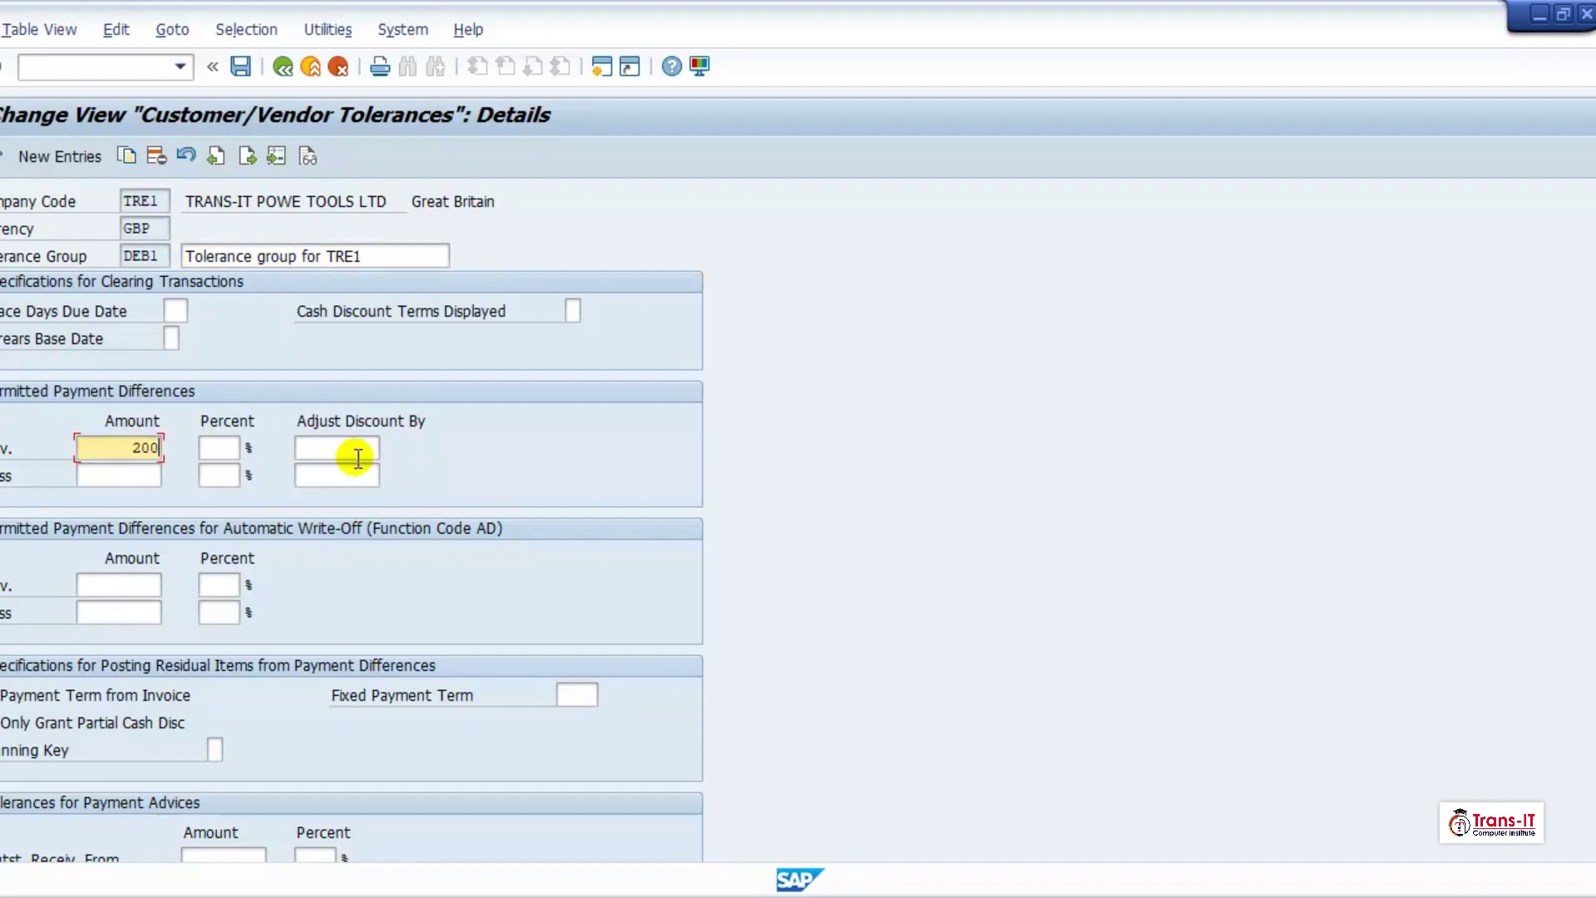
left_click(134, 476)
type("2")
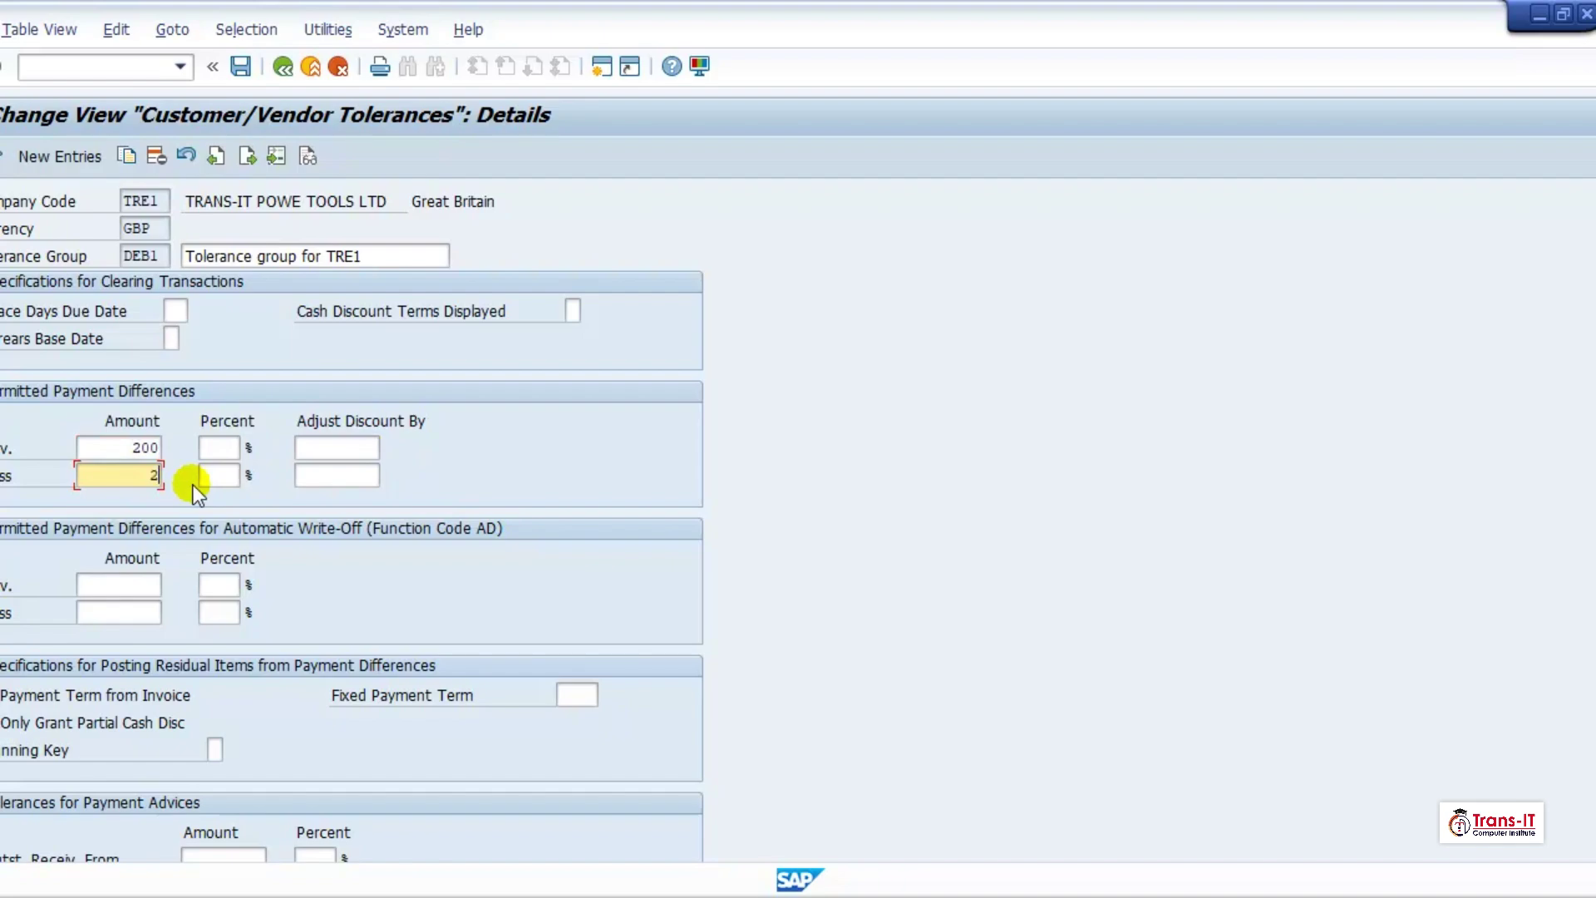
type("000")
key("BackSpace")
Set the percentage and the discount adjustment to 10 for both the revenue and loss payment differences of DEB1.
left_click(218, 450)
type("10")
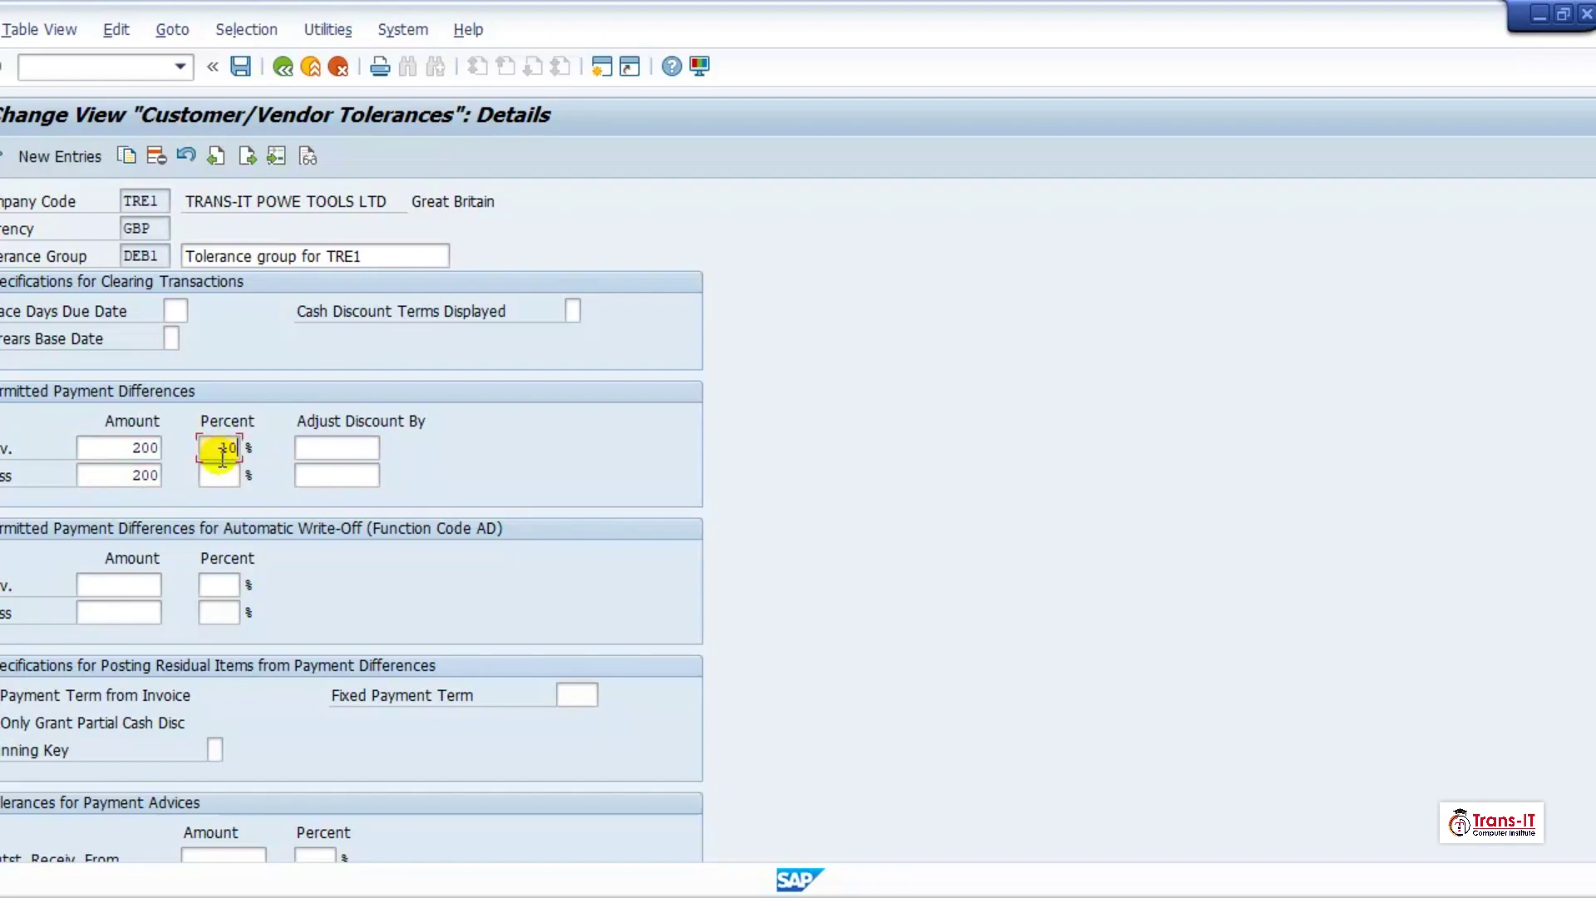
left_click(220, 472)
type("10")
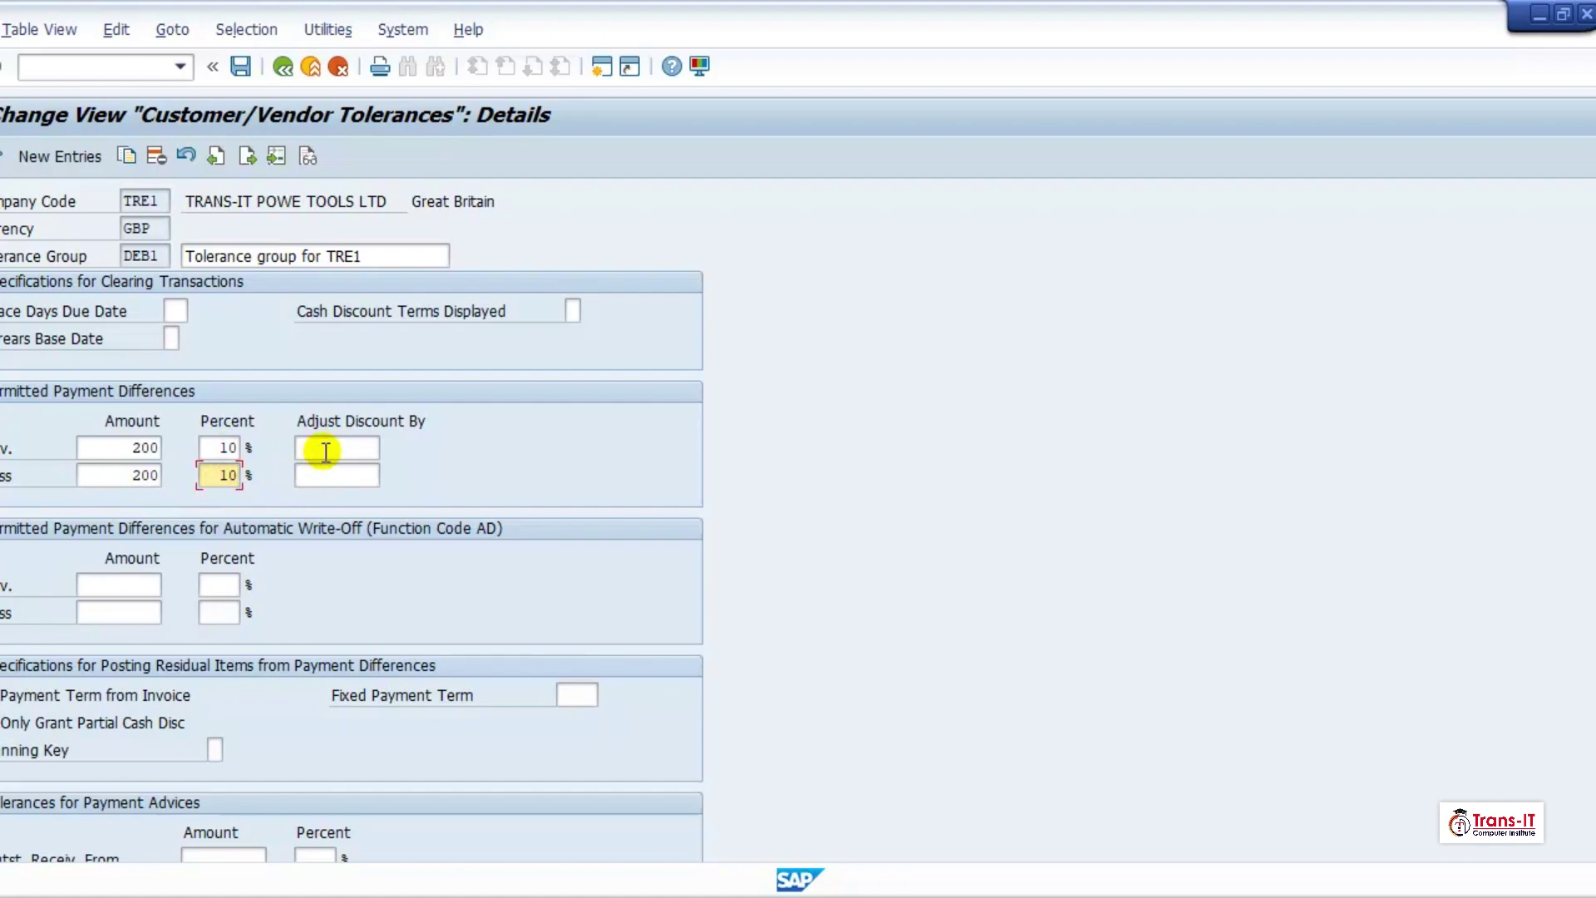
left_click(325, 452)
type("10")
left_click(331, 476)
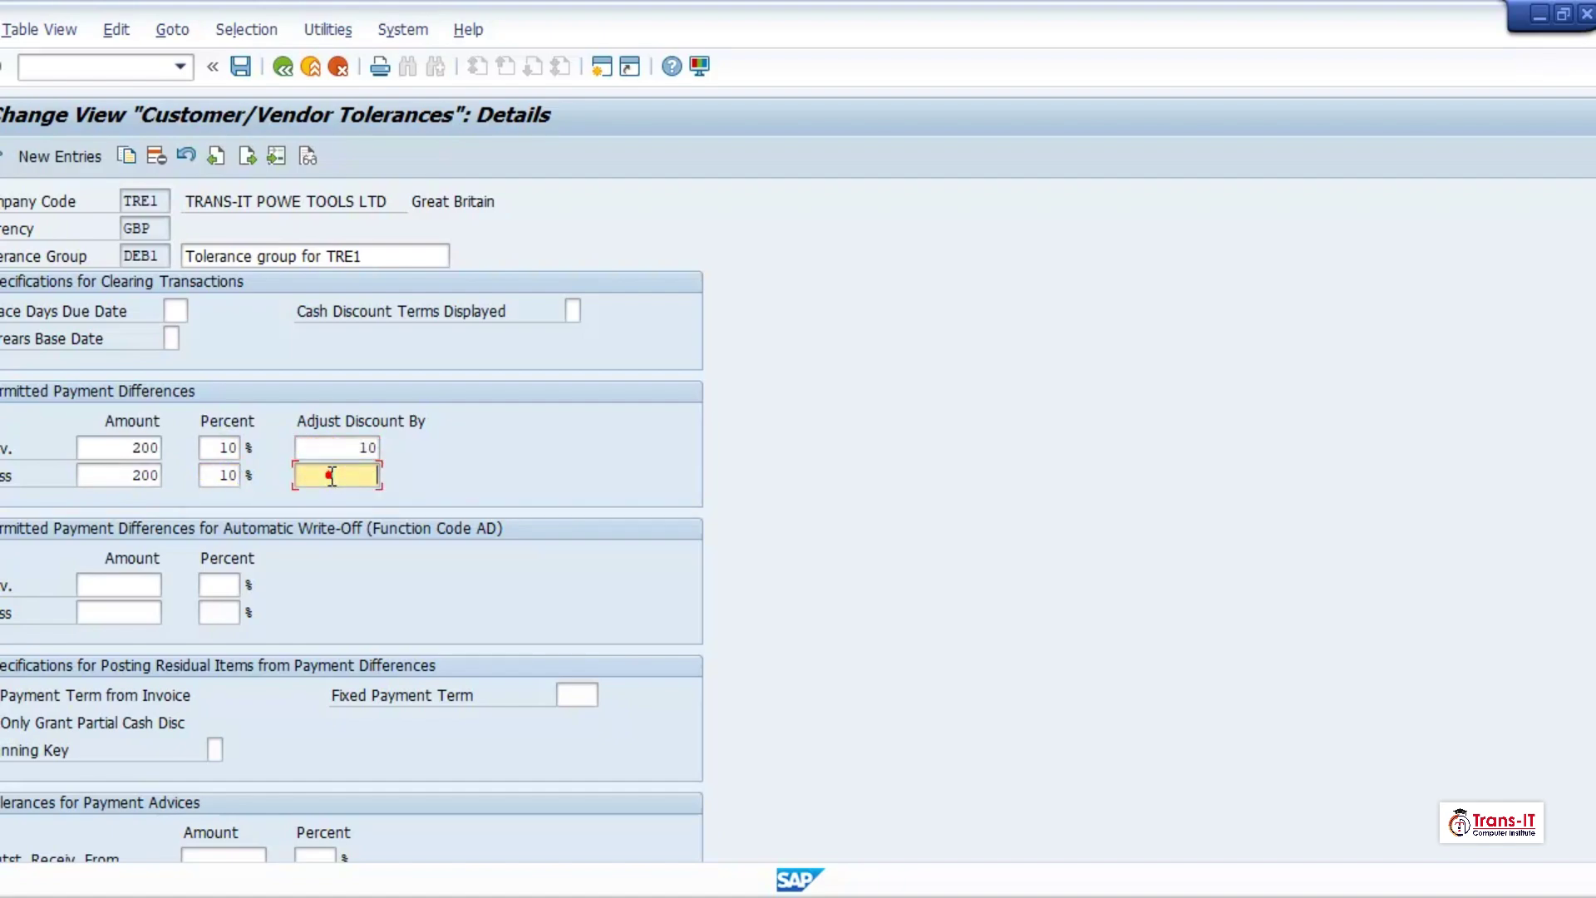
type("10")
Choose fixed payment term 0003 for posting DEB1's residual items and save the group.
left_click(54, 722)
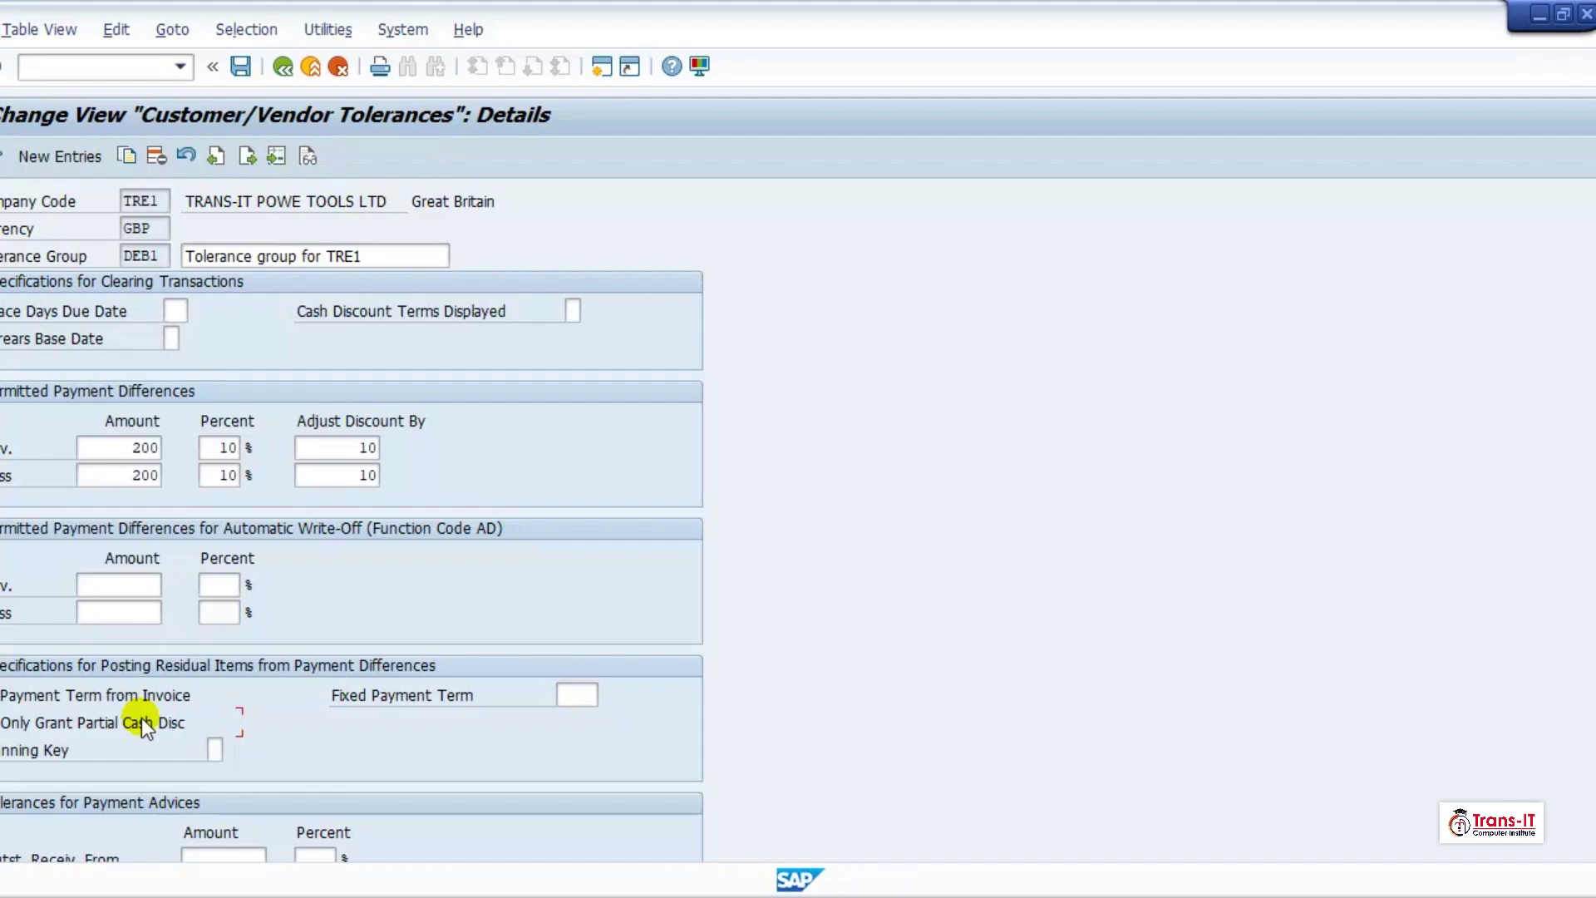
scroll(141, 716, "down", 1)
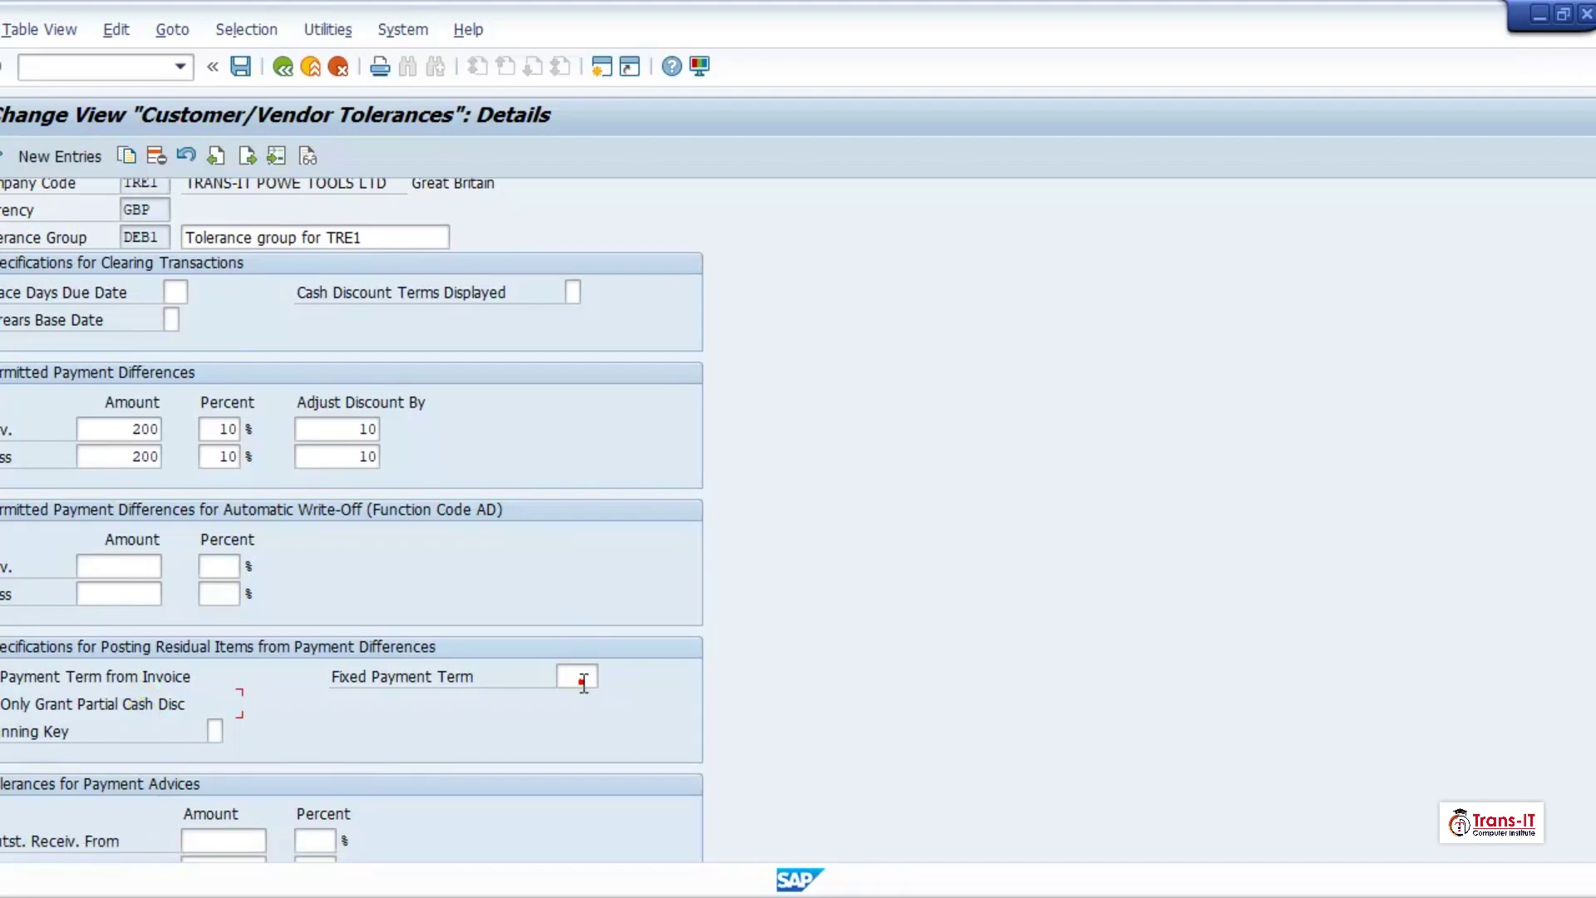
left_click(583, 682)
left_click(605, 678)
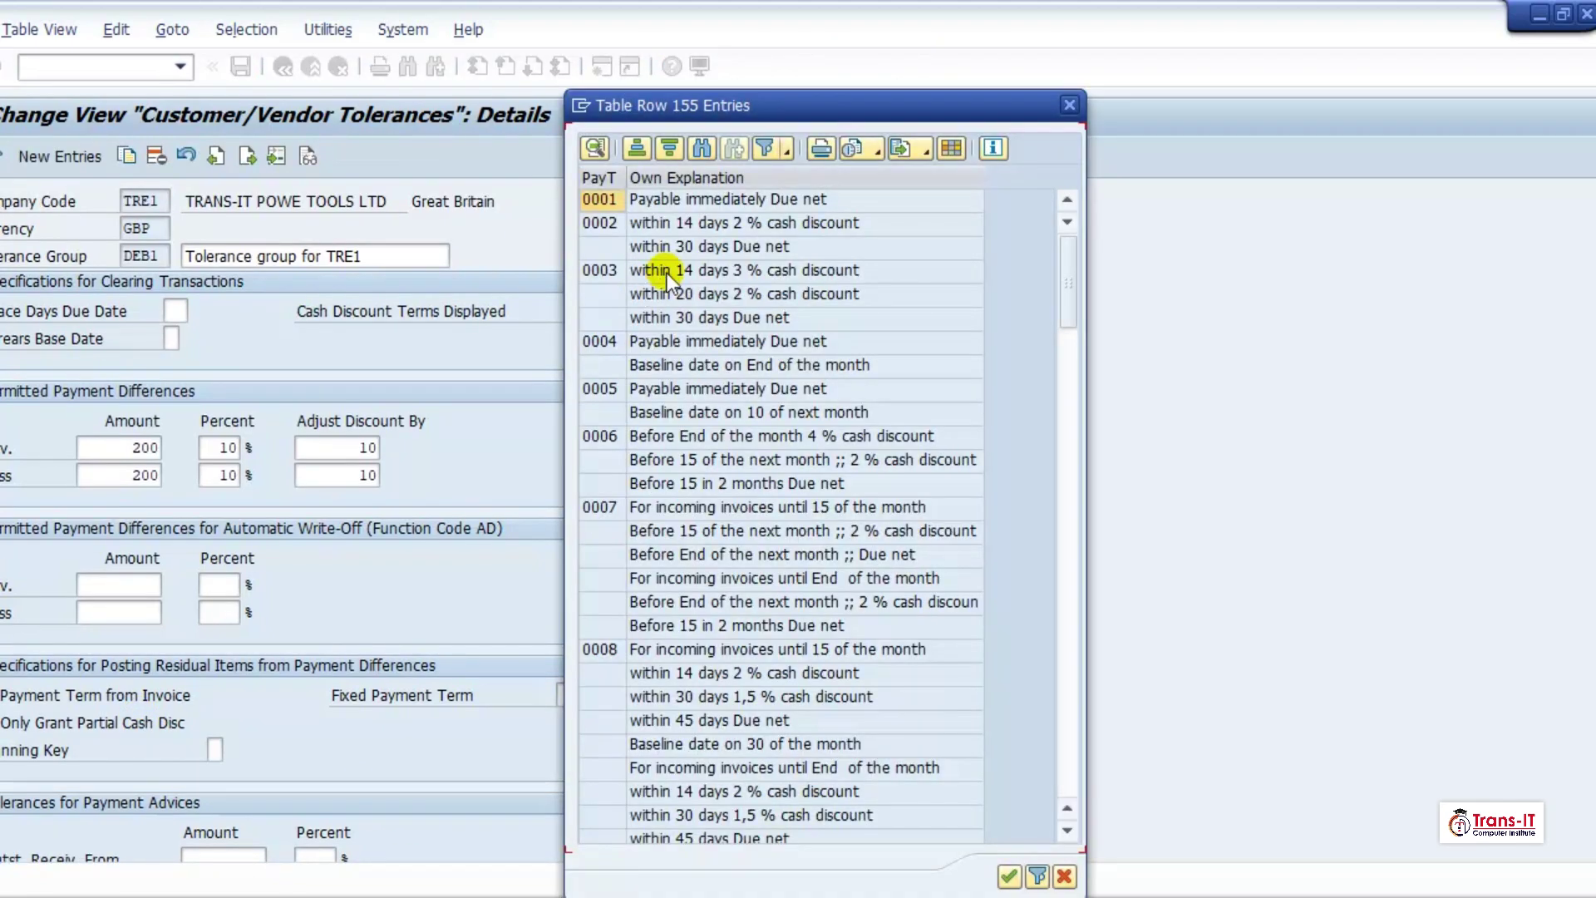
double_click(667, 274)
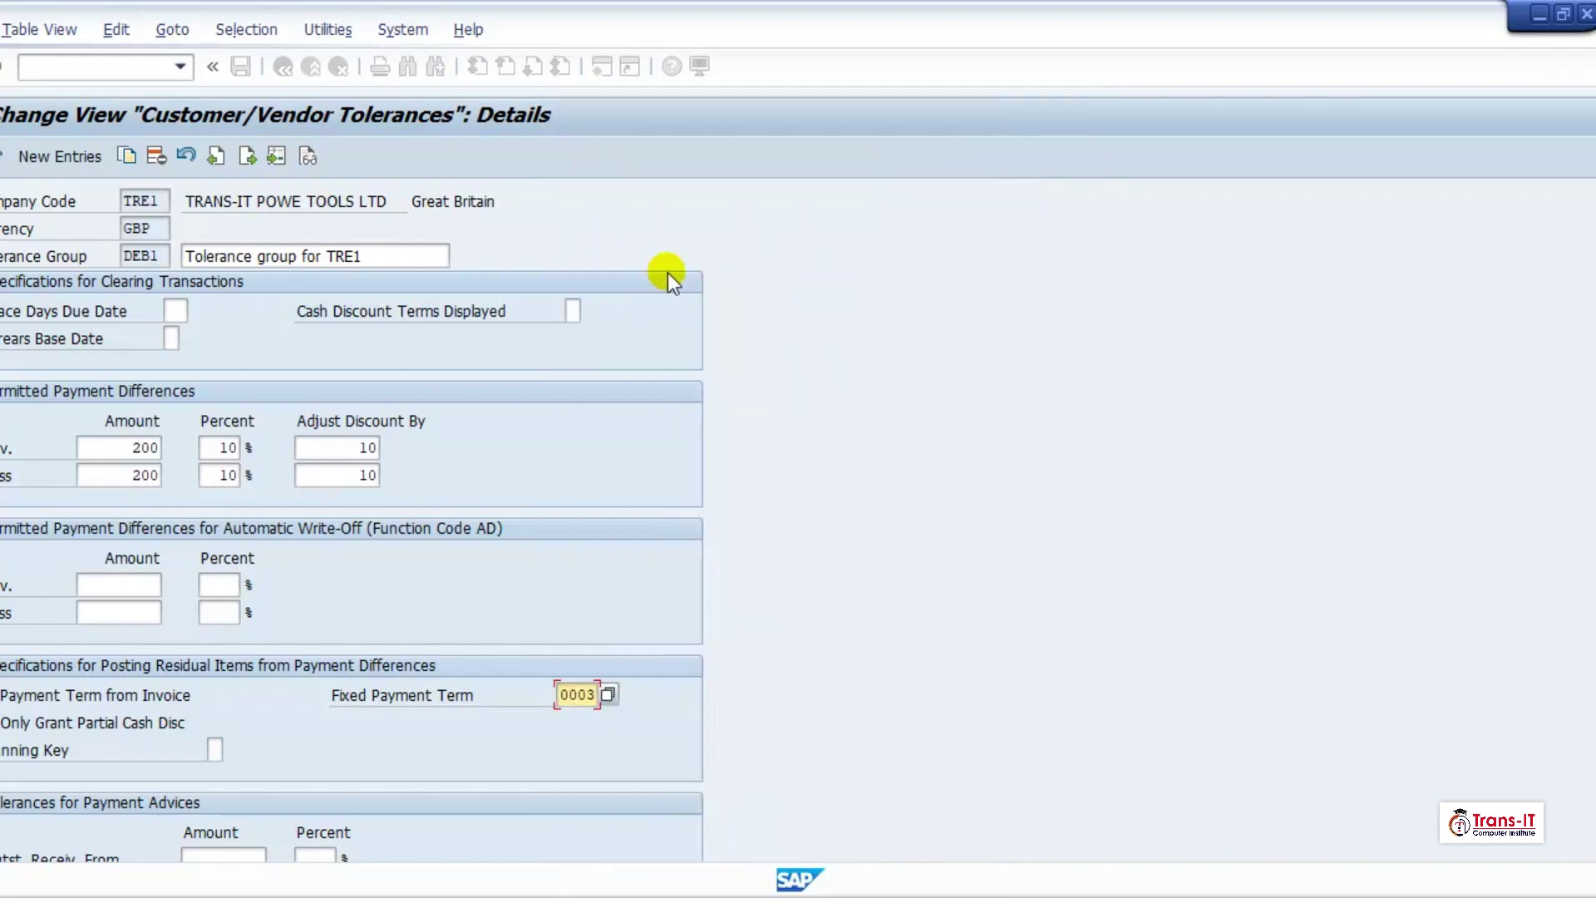
key("Return")
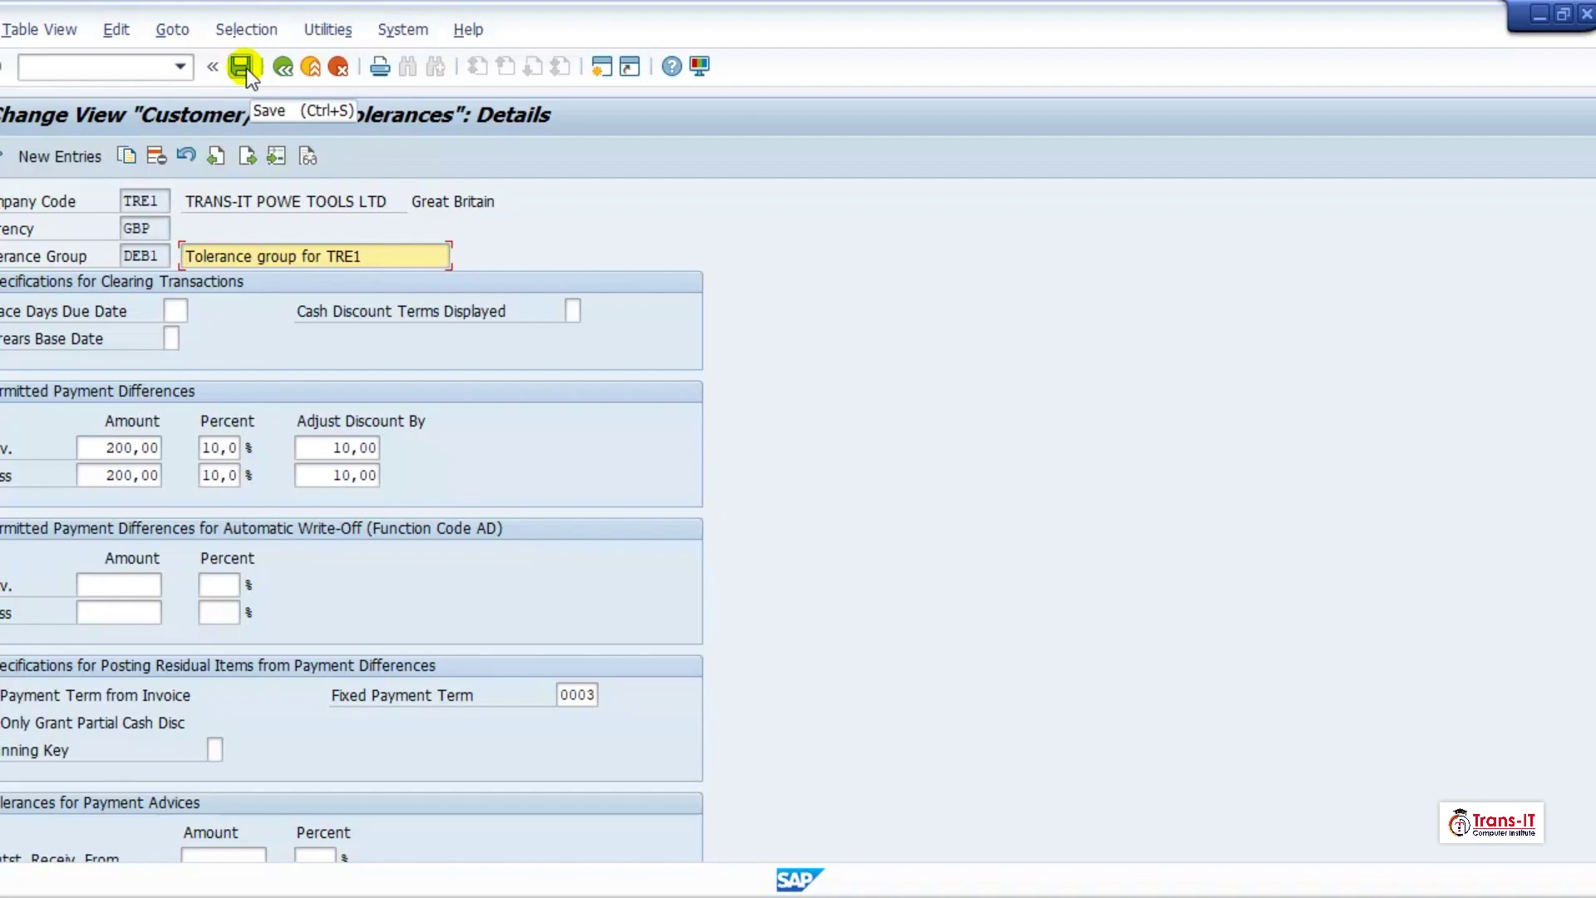
left_click(241, 66)
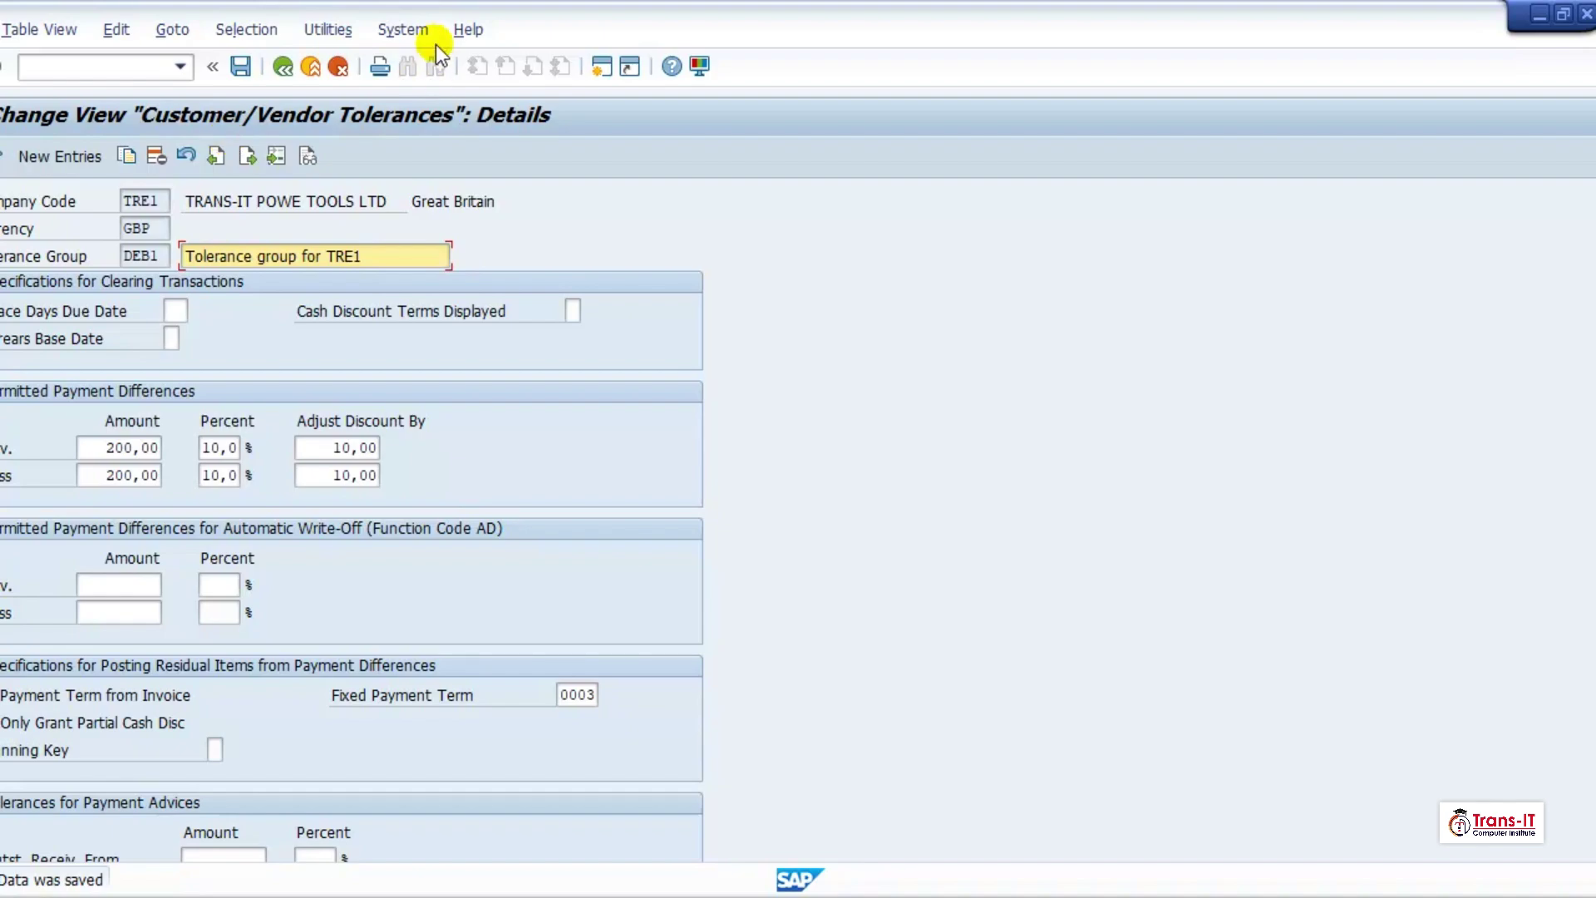
Rename the DEB1 group to "Tolerance group or Cust/Vend", save it and return to the overview.
left_click(402, 256)
key("BackSpace")
key("BackSpace")
key("BackSpace")
key("BackSpace")
key("BackSpace")
key("BackSpace")
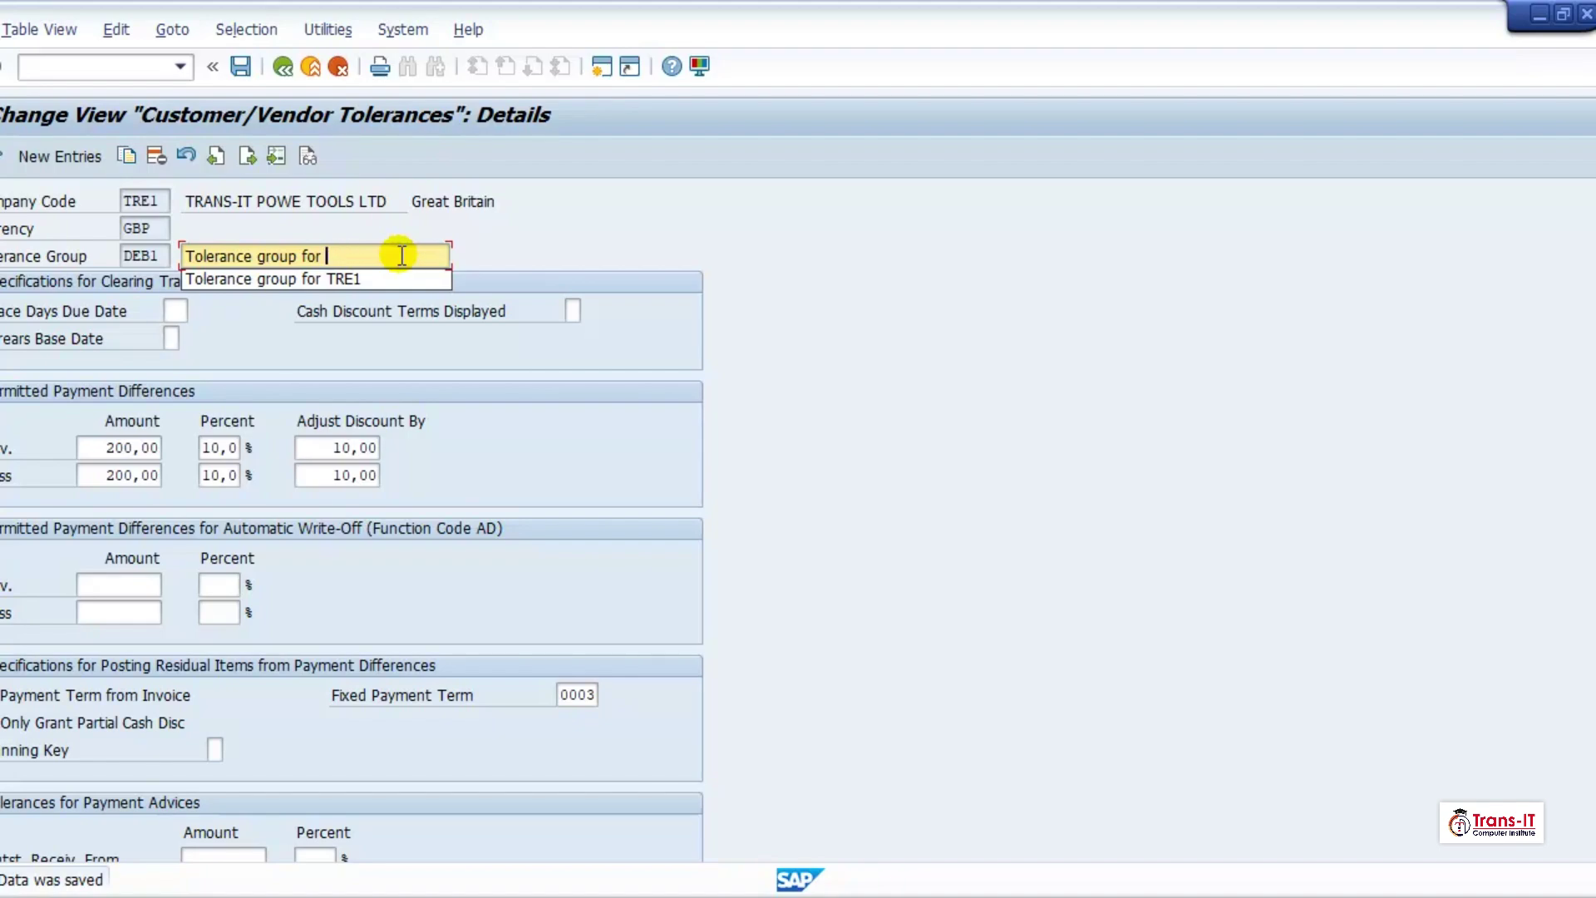
key("BackSpace")
key("BackSpace")
key("BackSpace")
type("or Cu")
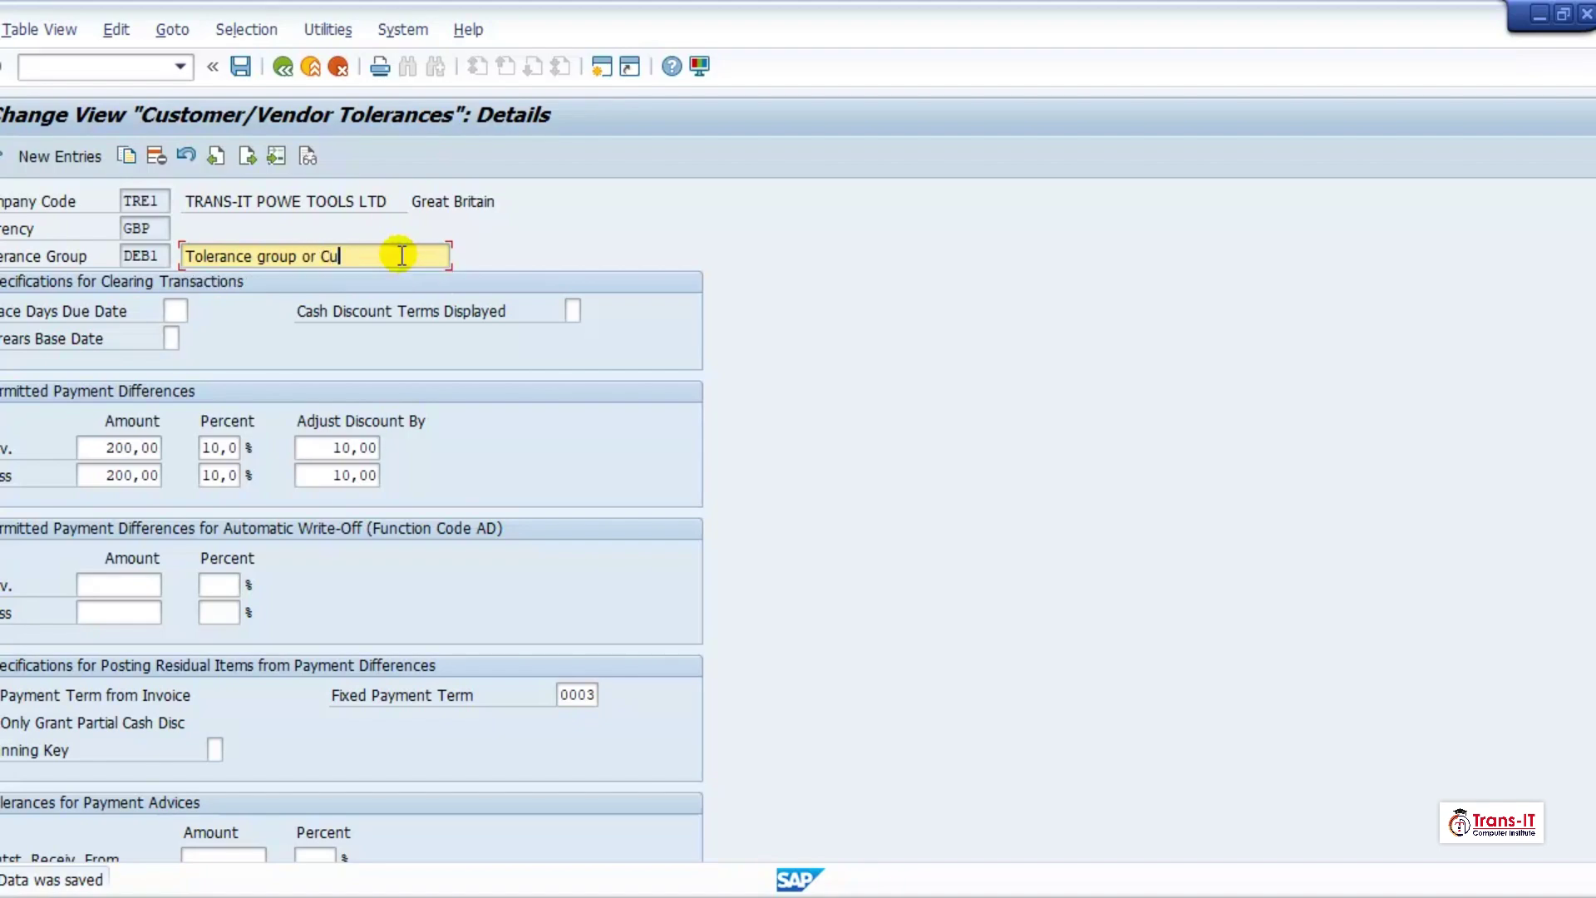
type("st/Vend")
left_click(241, 68)
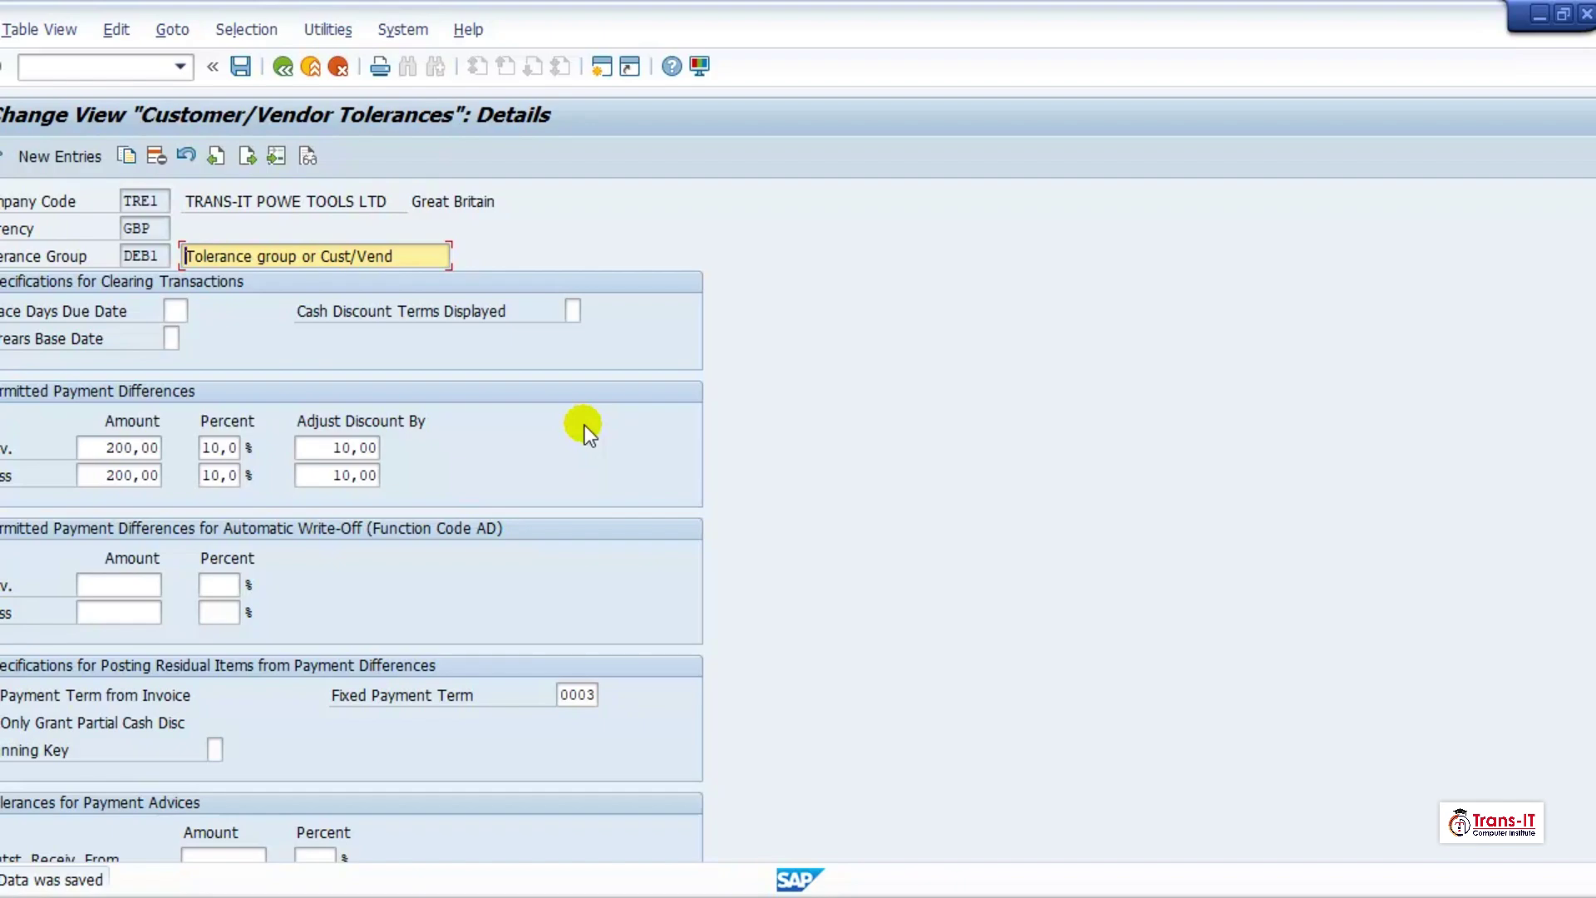
left_click(284, 66)
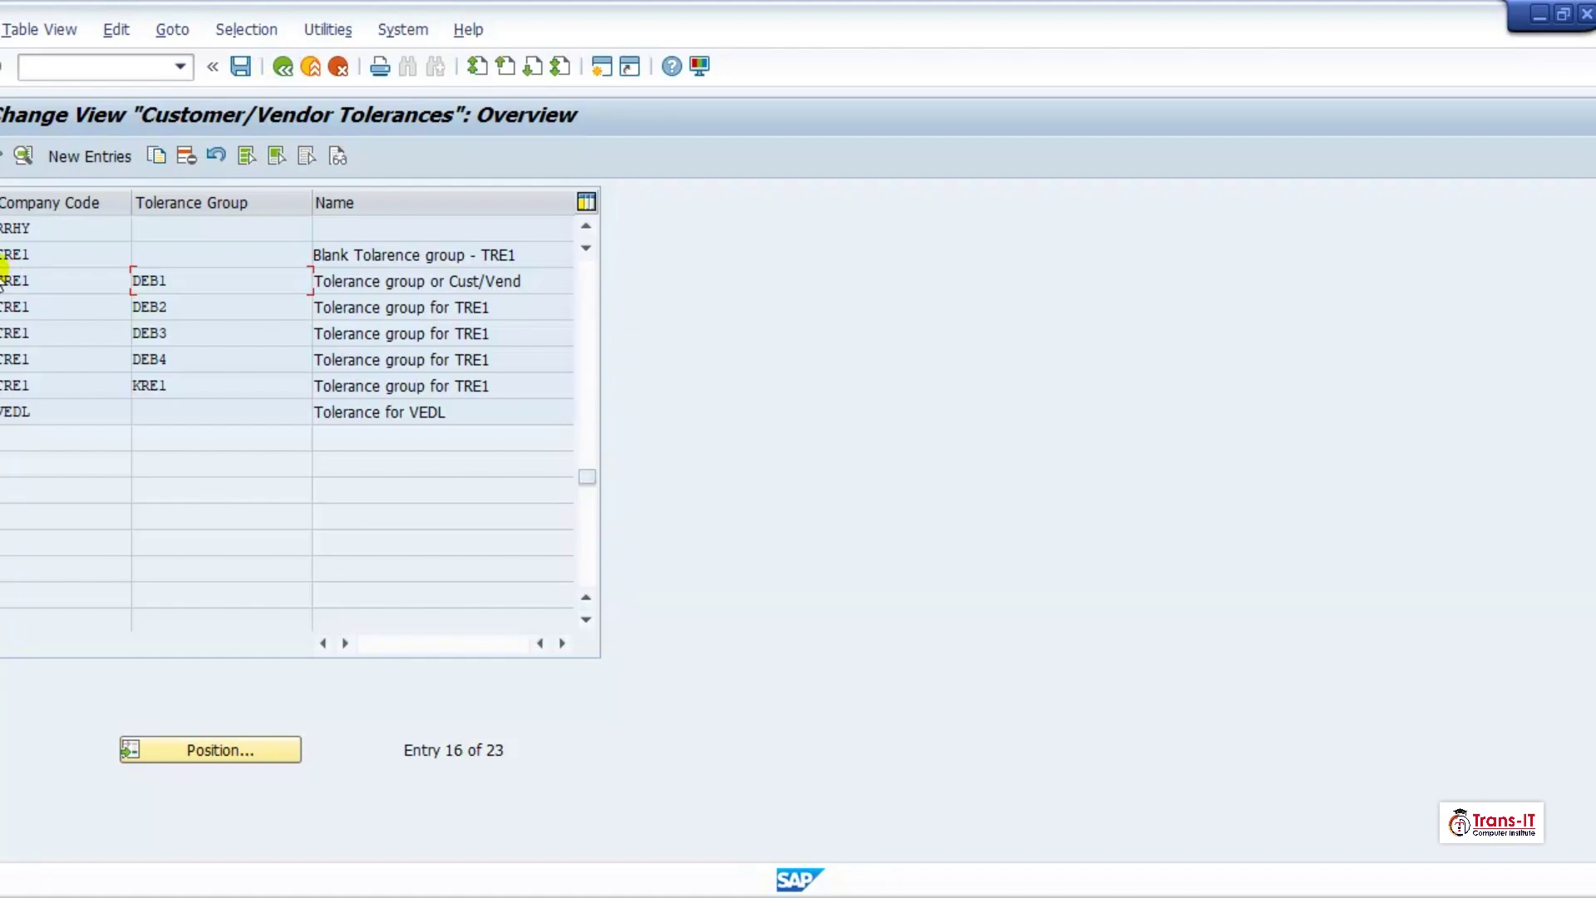
Copy the TRE1 DEB1 entry to a new tolerance group ZTR1 and save.
left_click(3, 281)
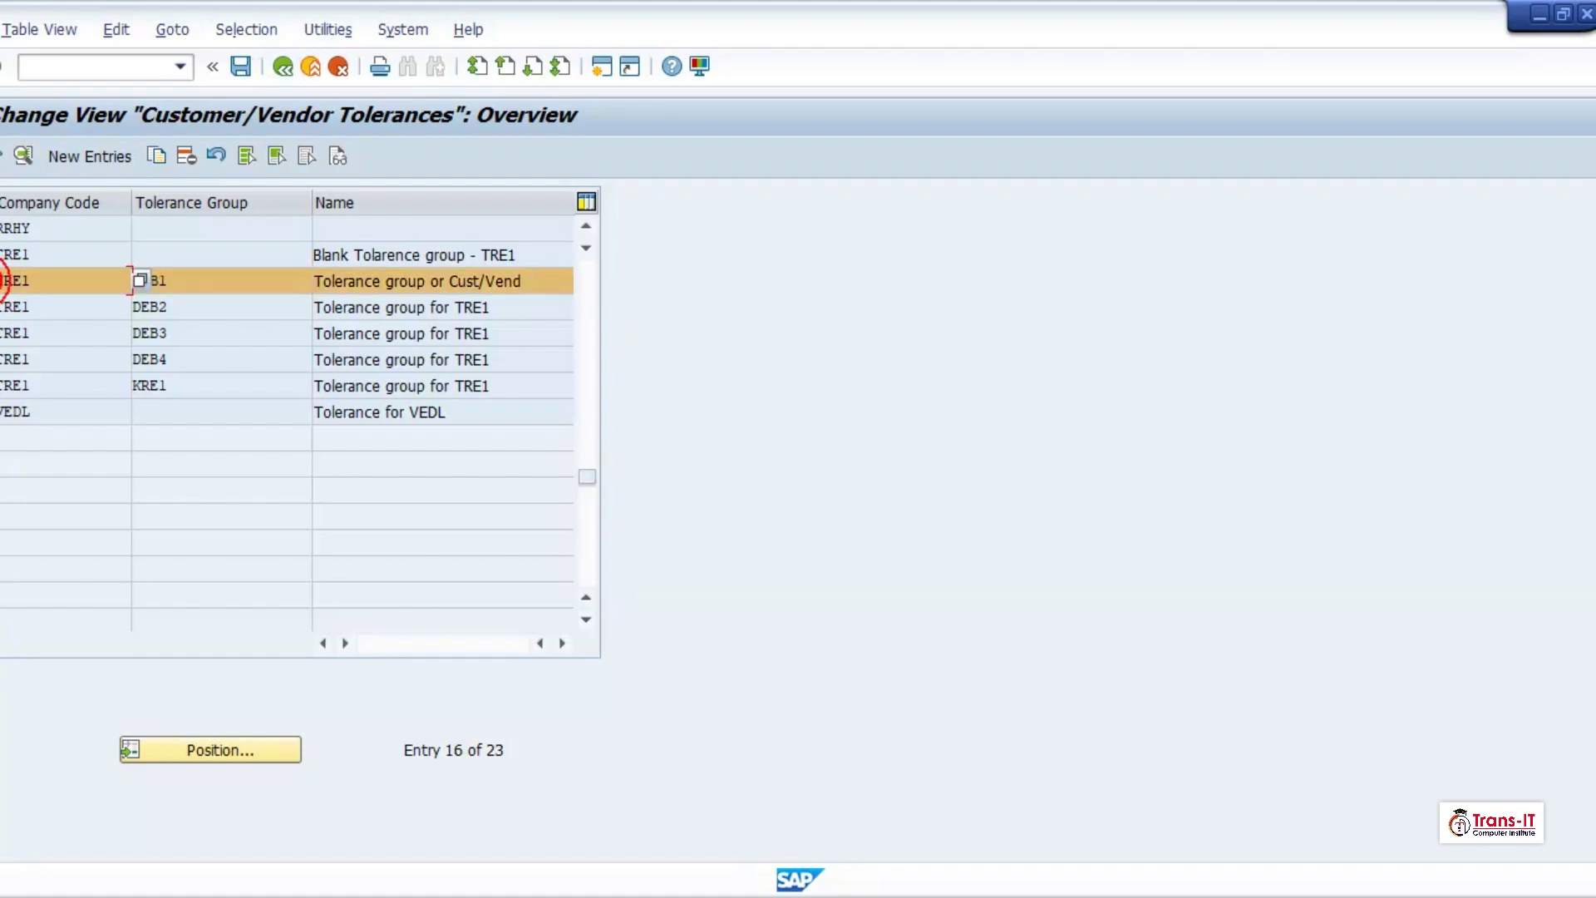
left_click(160, 159)
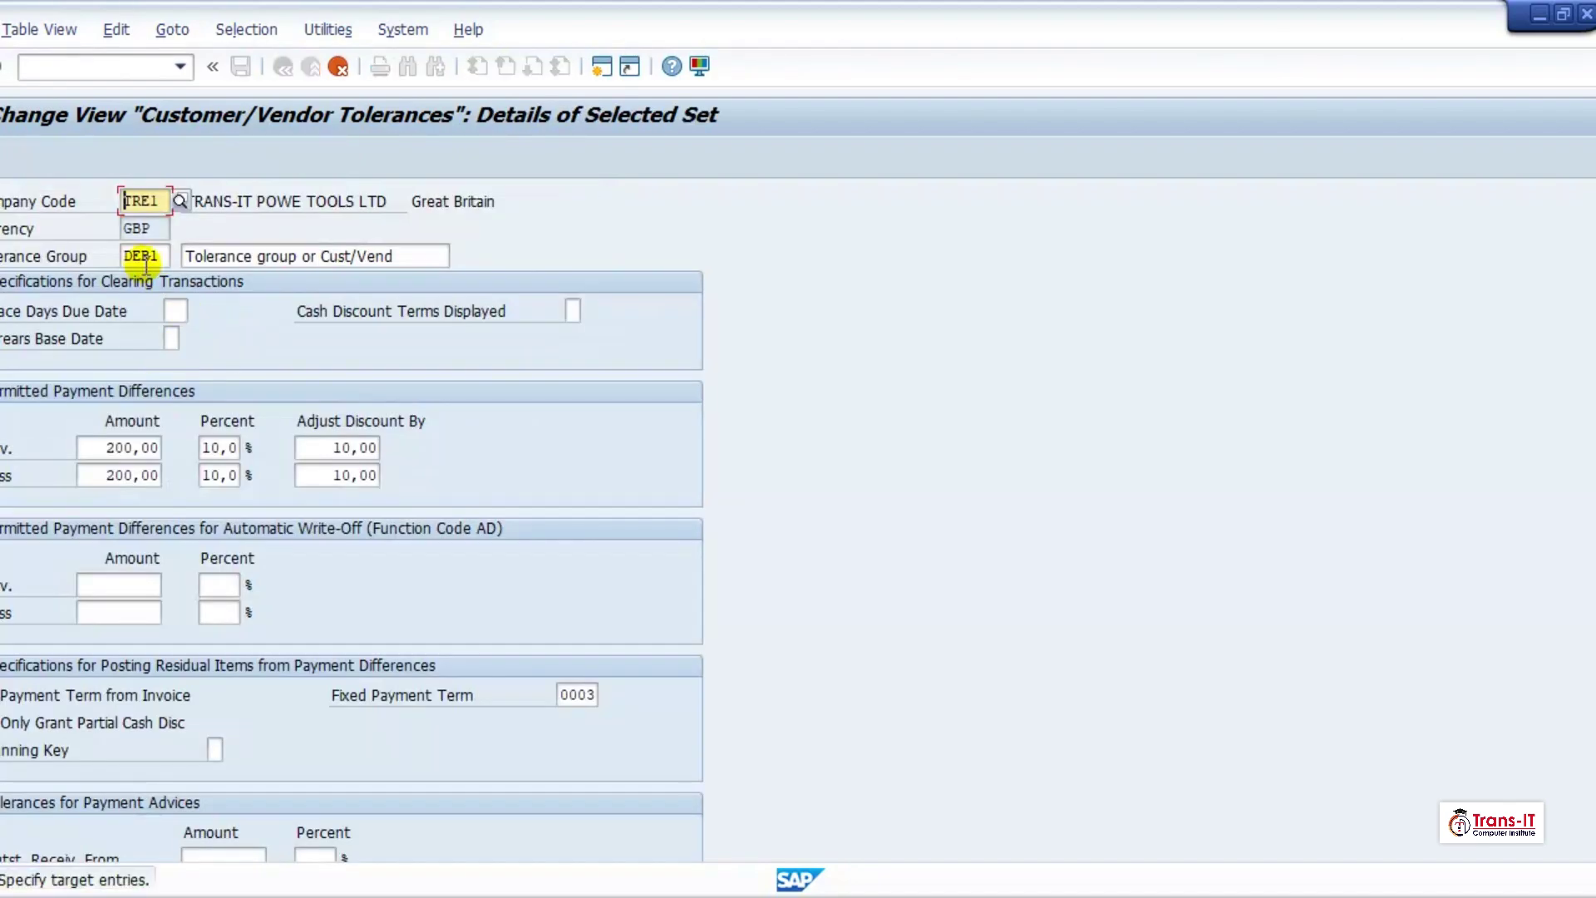
left_click(138, 256)
key("BackSpace")
key("BackSpace")
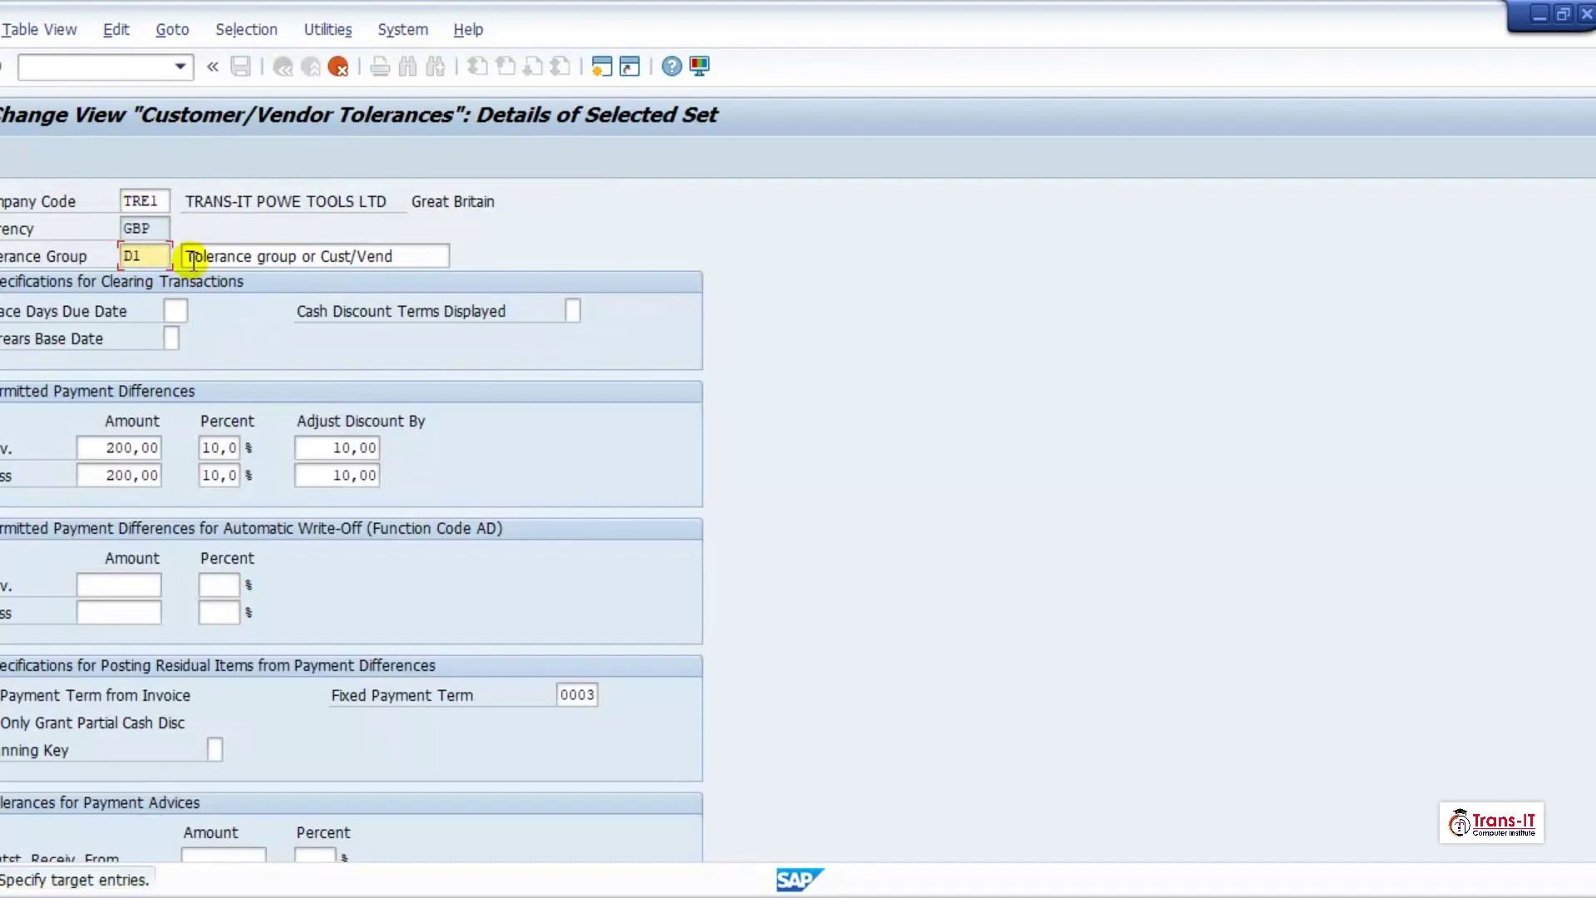
key("Delete")
key("Delete")
type("ZTR1")
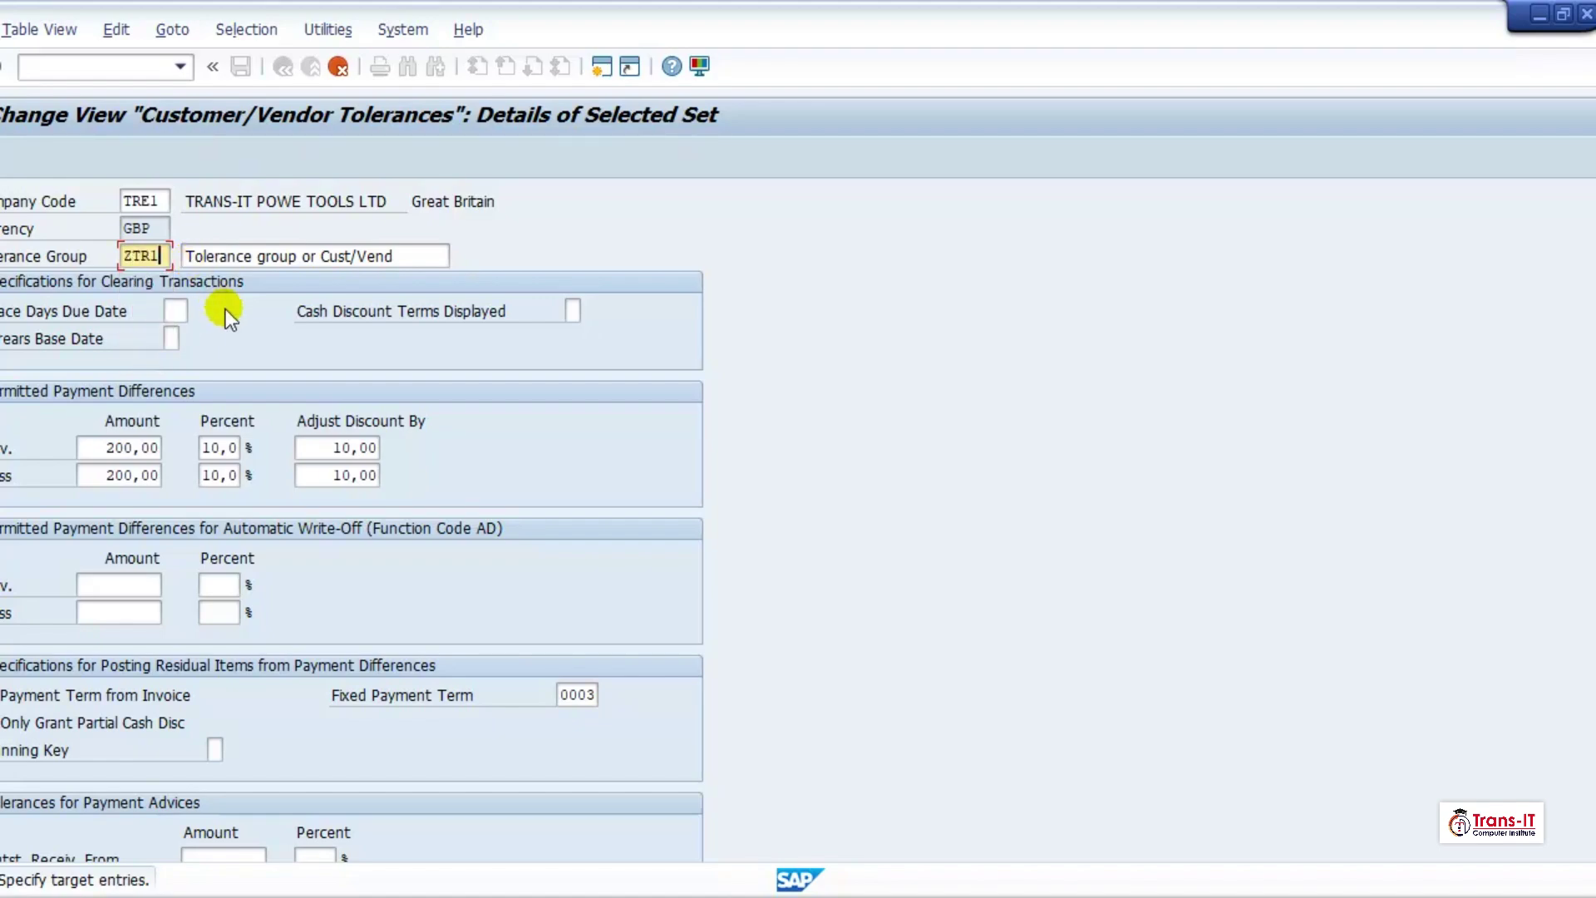
key("Return")
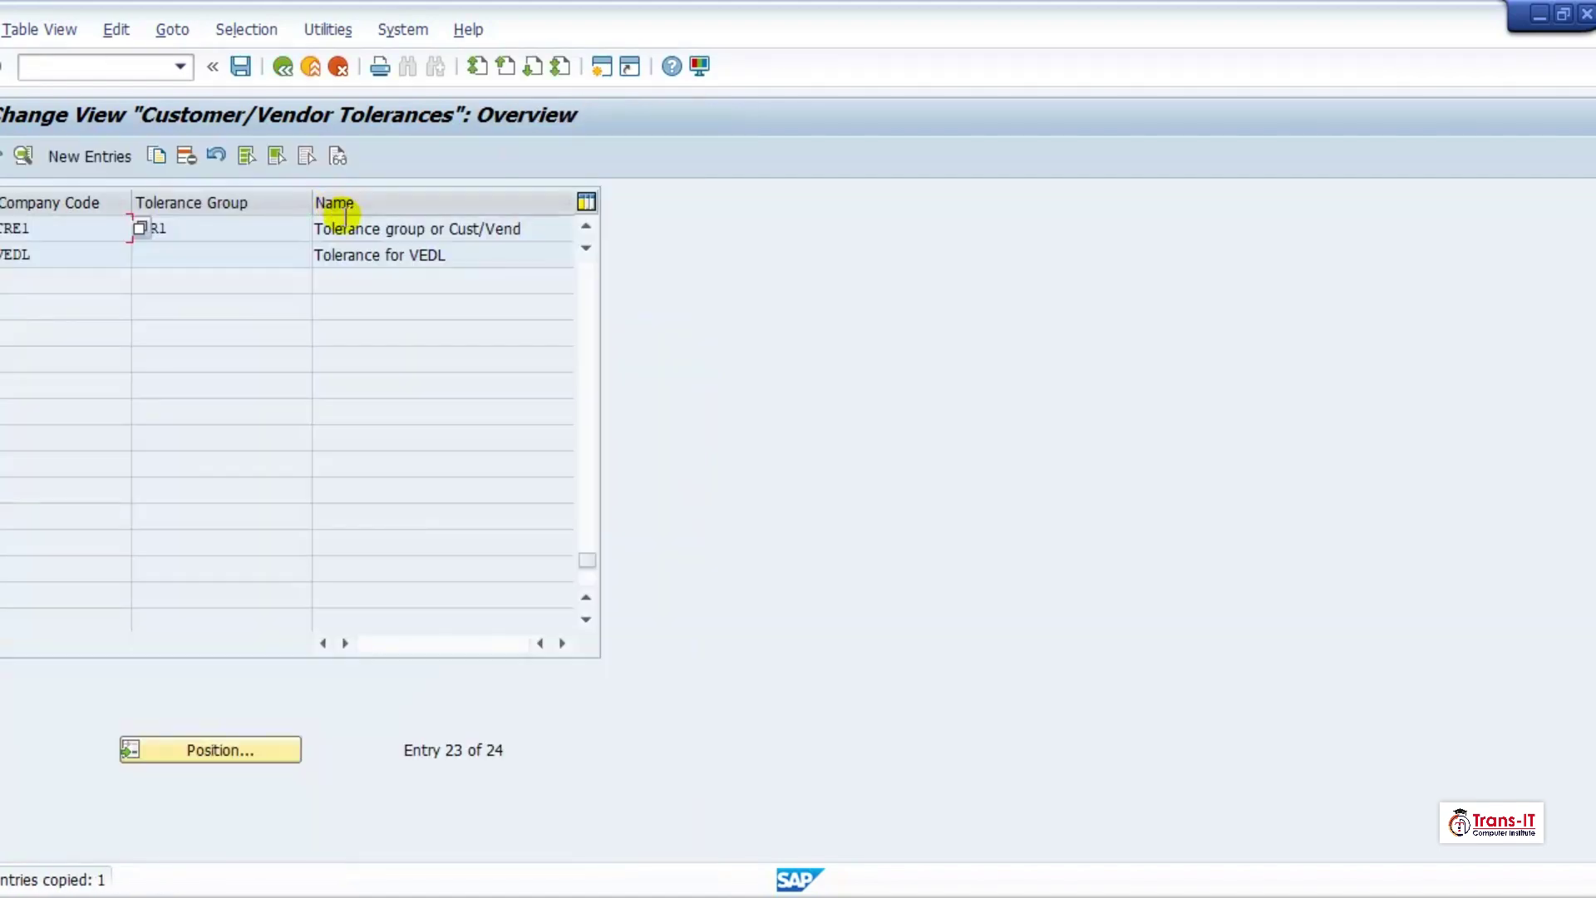
left_click(241, 66)
Delete the TRE1 DEB1 tolerance group from the overview.
scroll(181, 292, "up", 2)
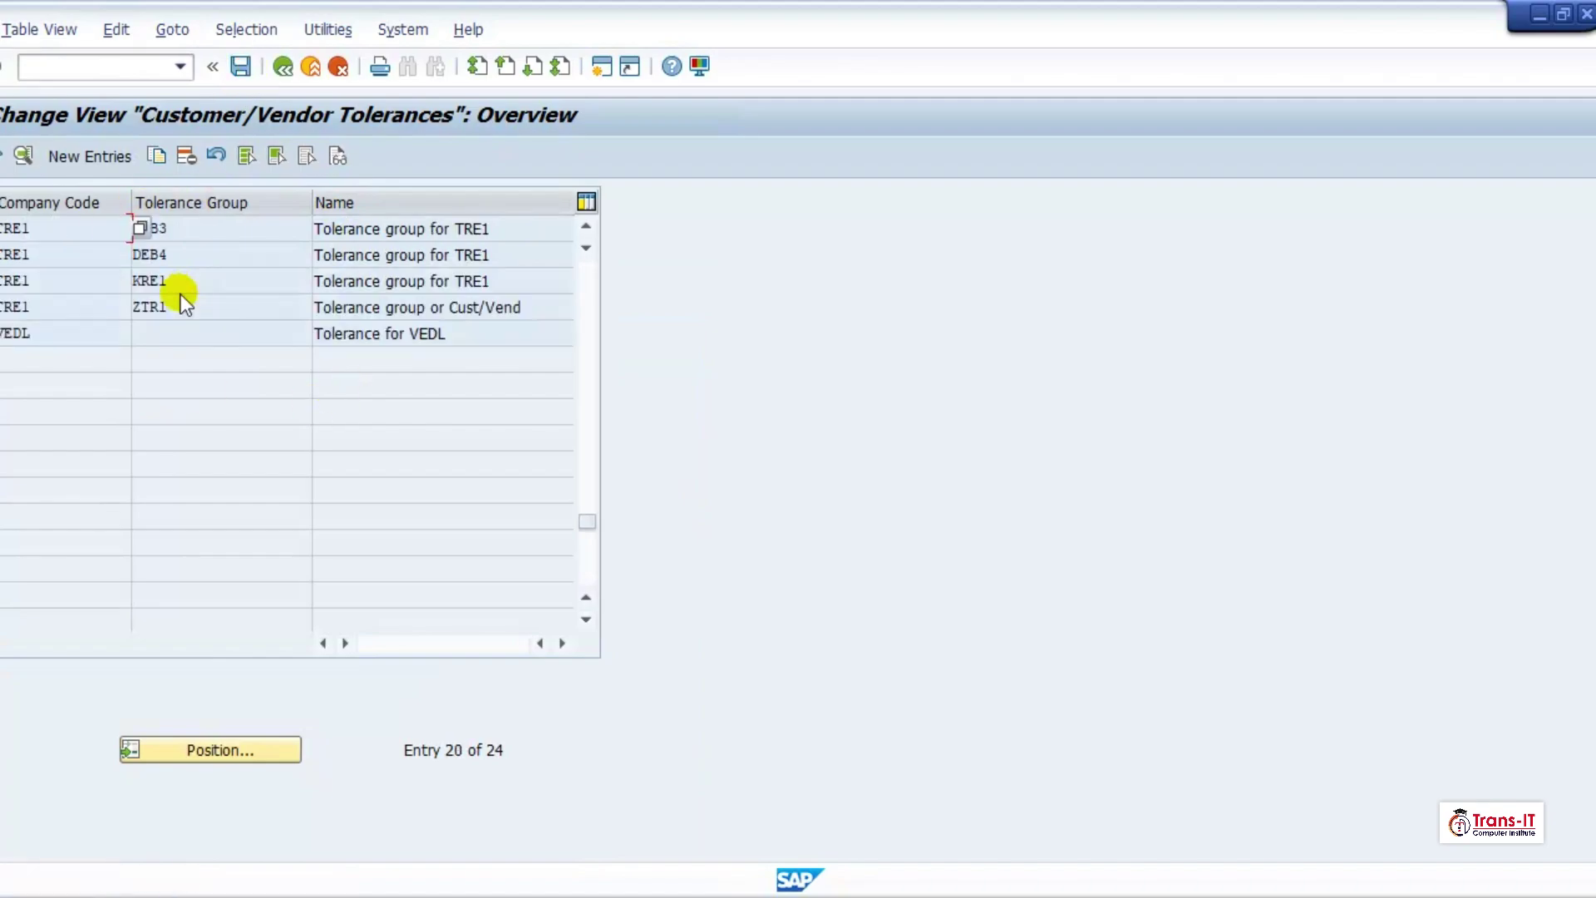
left_click(0, 254)
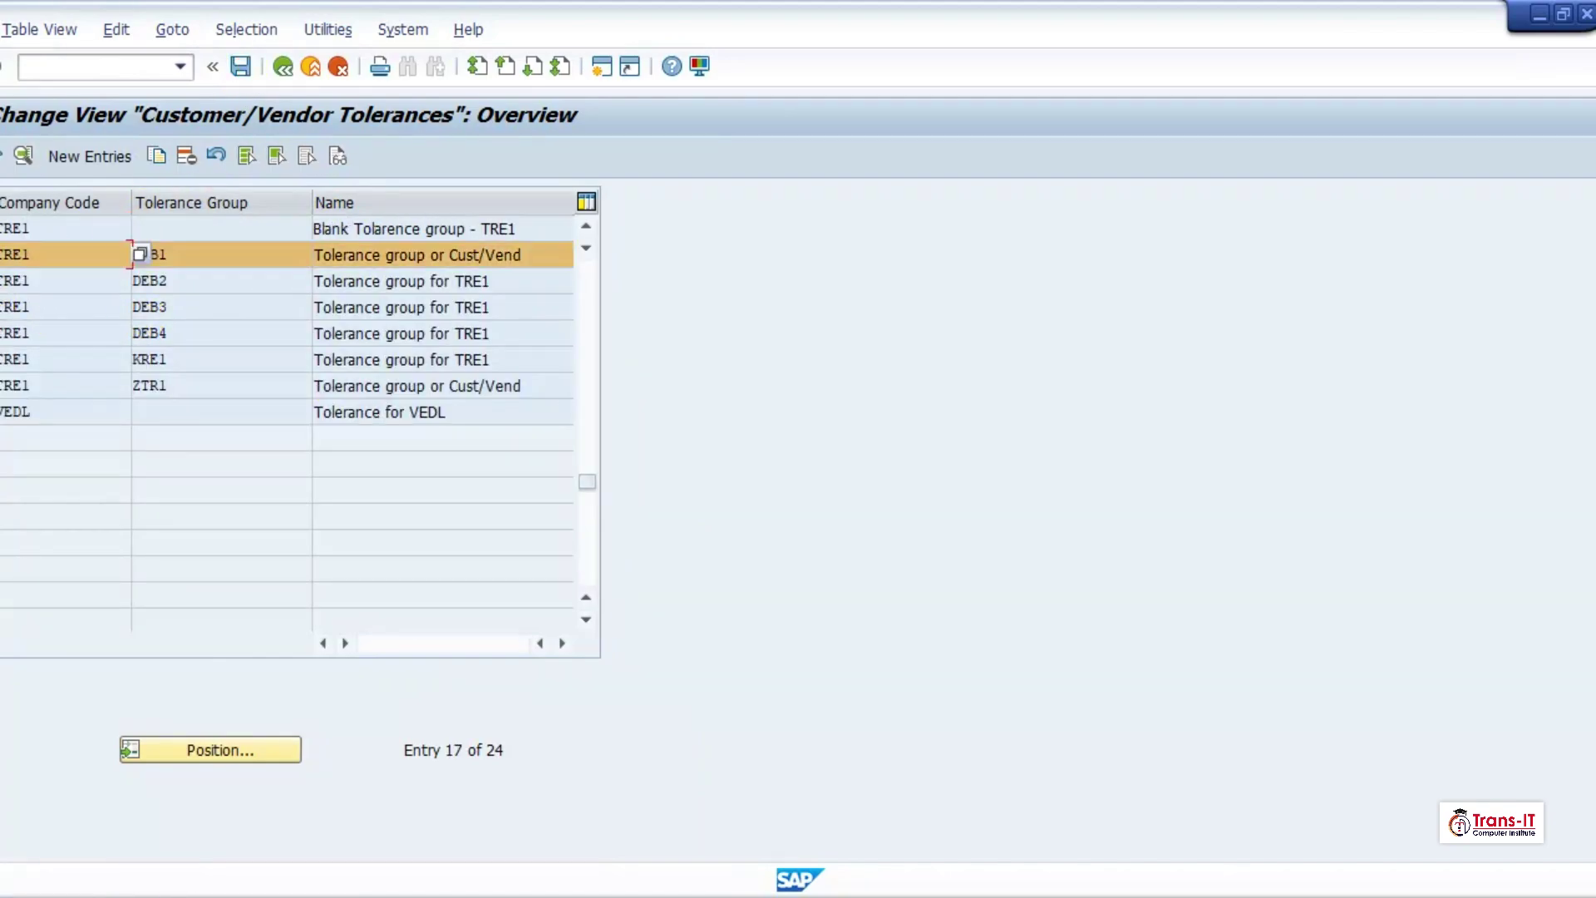
left_click(184, 156)
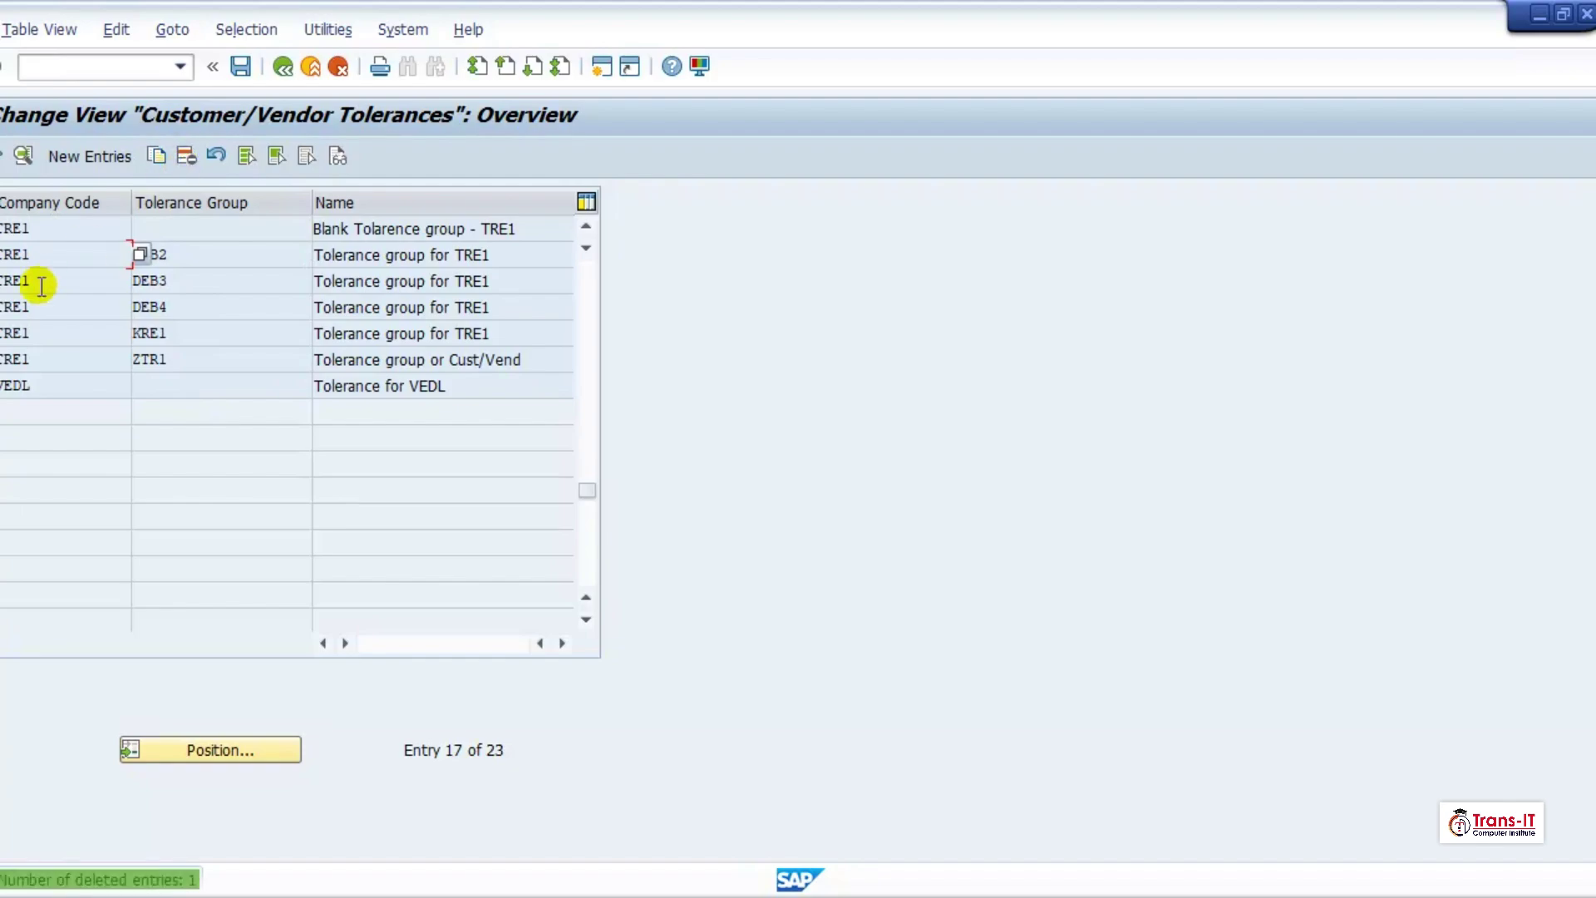
Delete the TRE1 tolerance groups DEB3, DEB4 and KRE1, keeping DEB2.
left_click(2, 262)
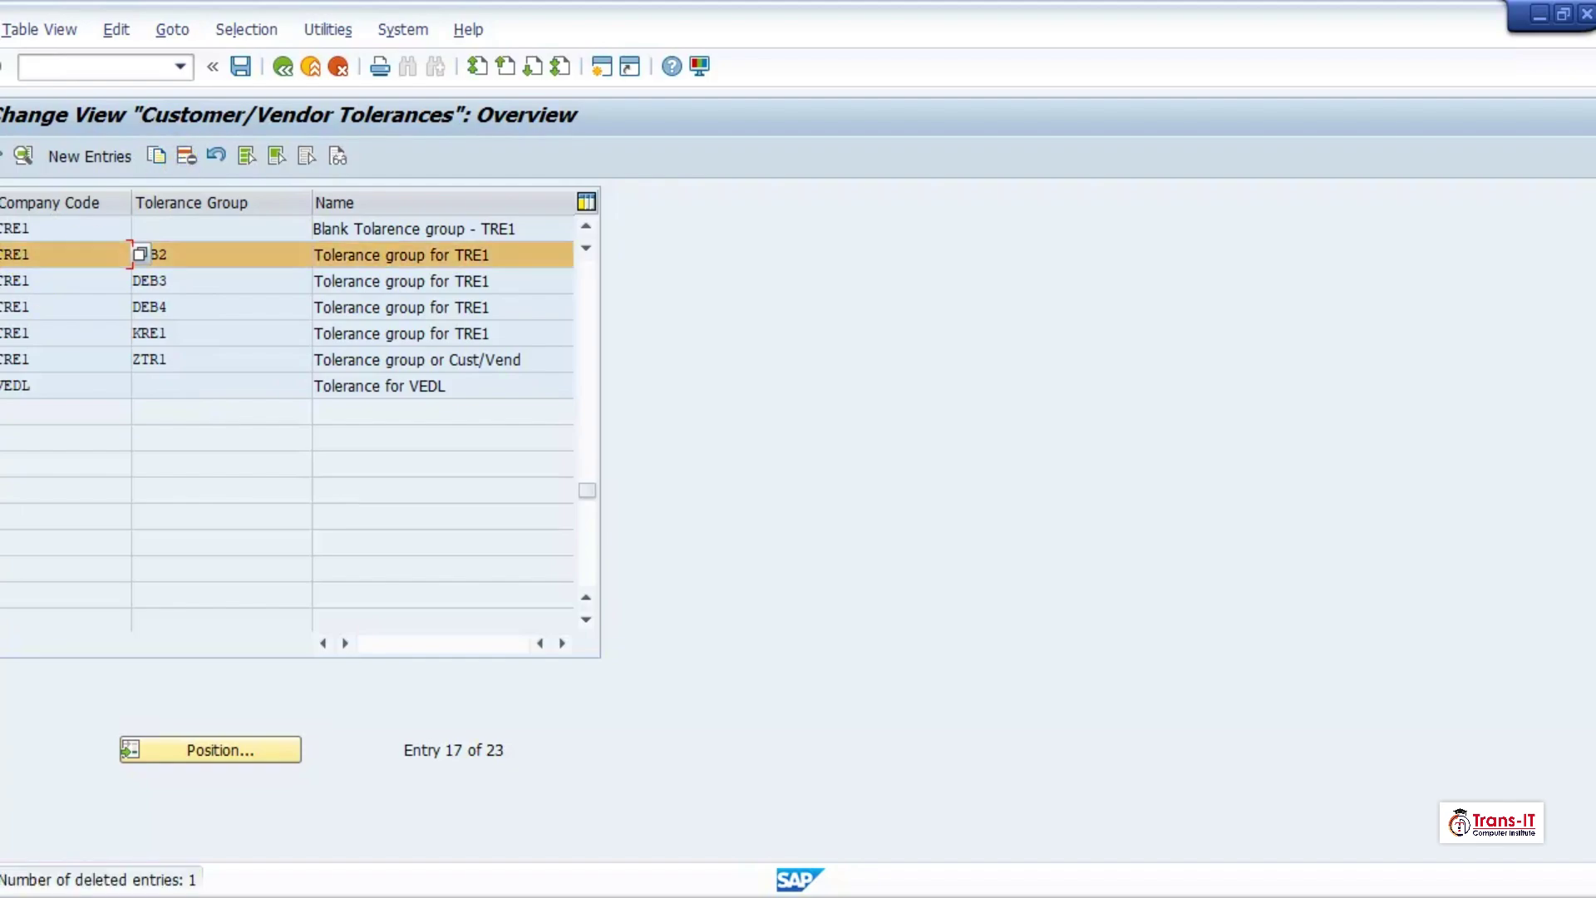
key("shift+Down")
key("shift+Down")
key("shift+Down")
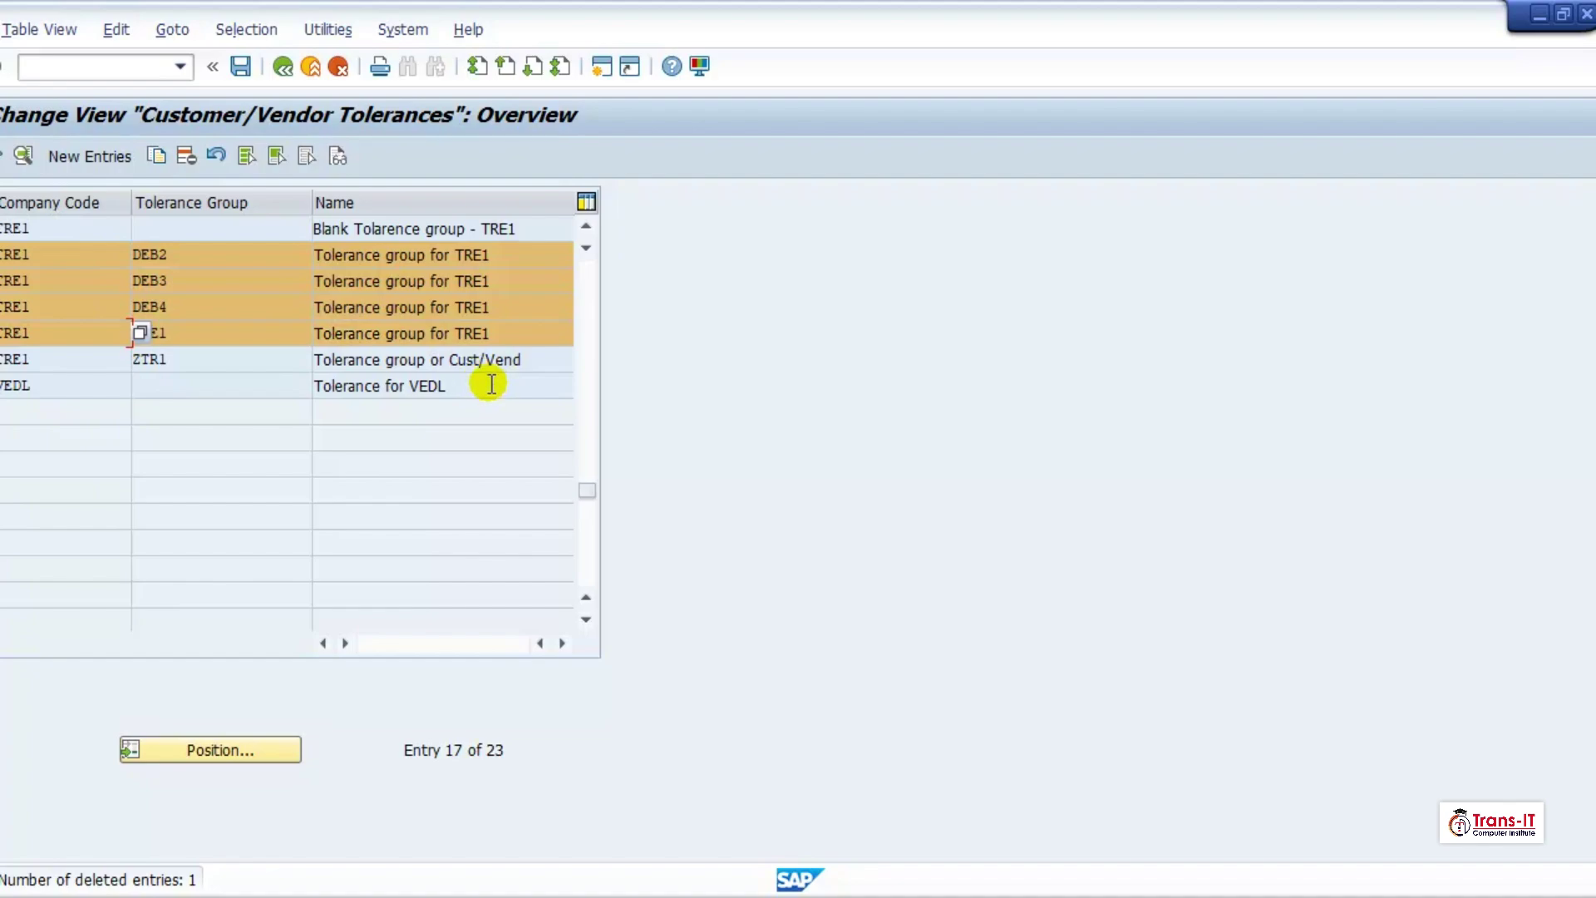
left_click(2, 280, "ctrl")
left_click(1, 307)
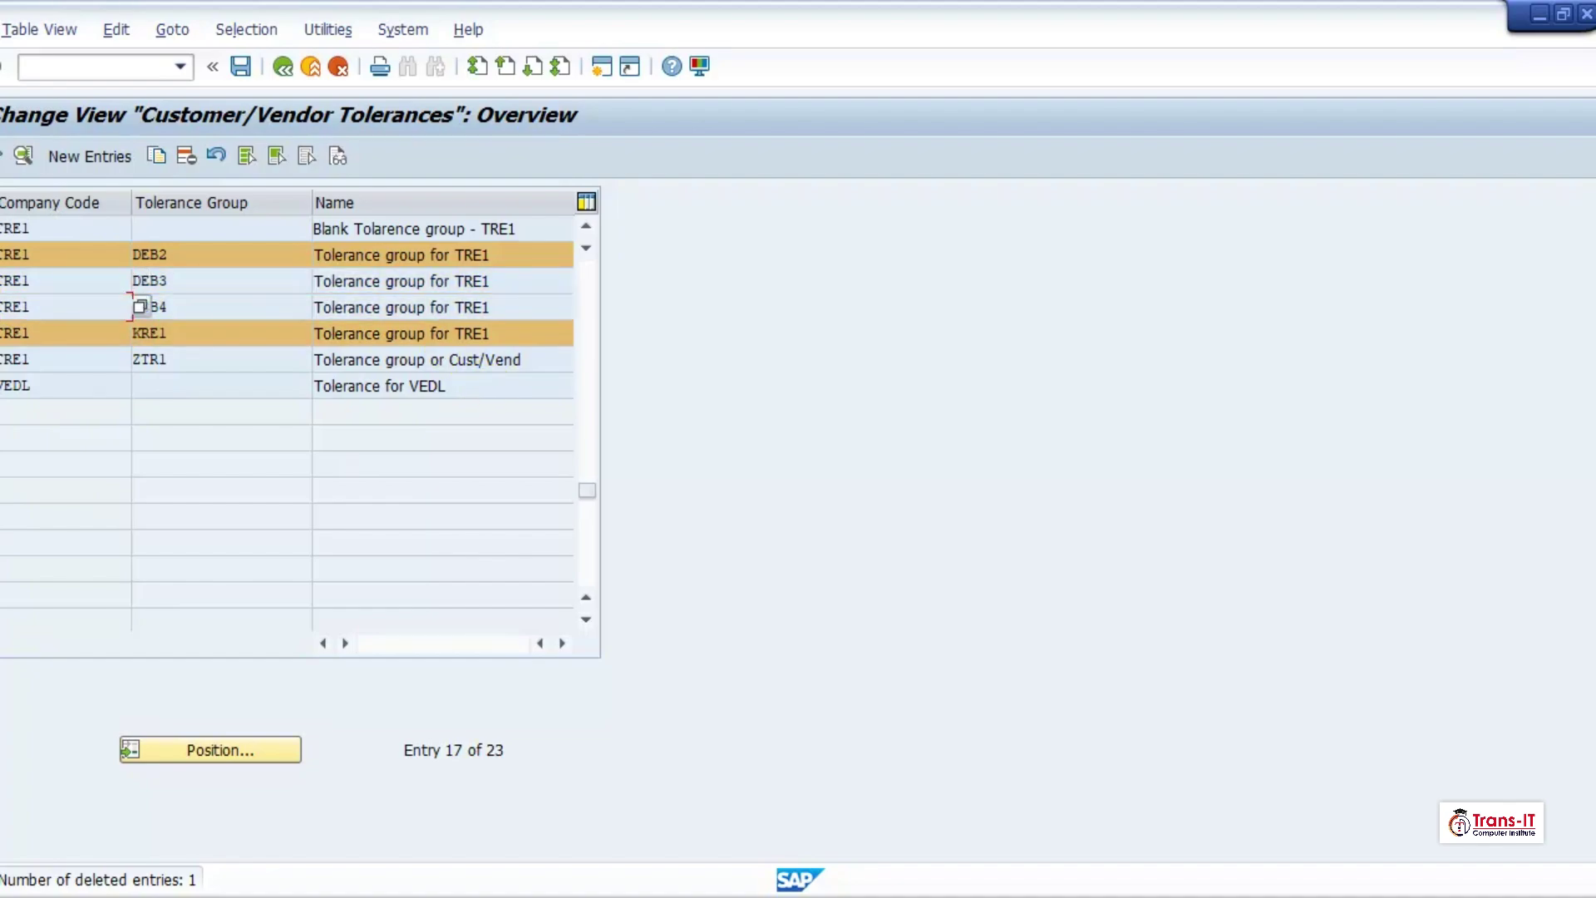
left_click(1, 282)
left_click(0, 308)
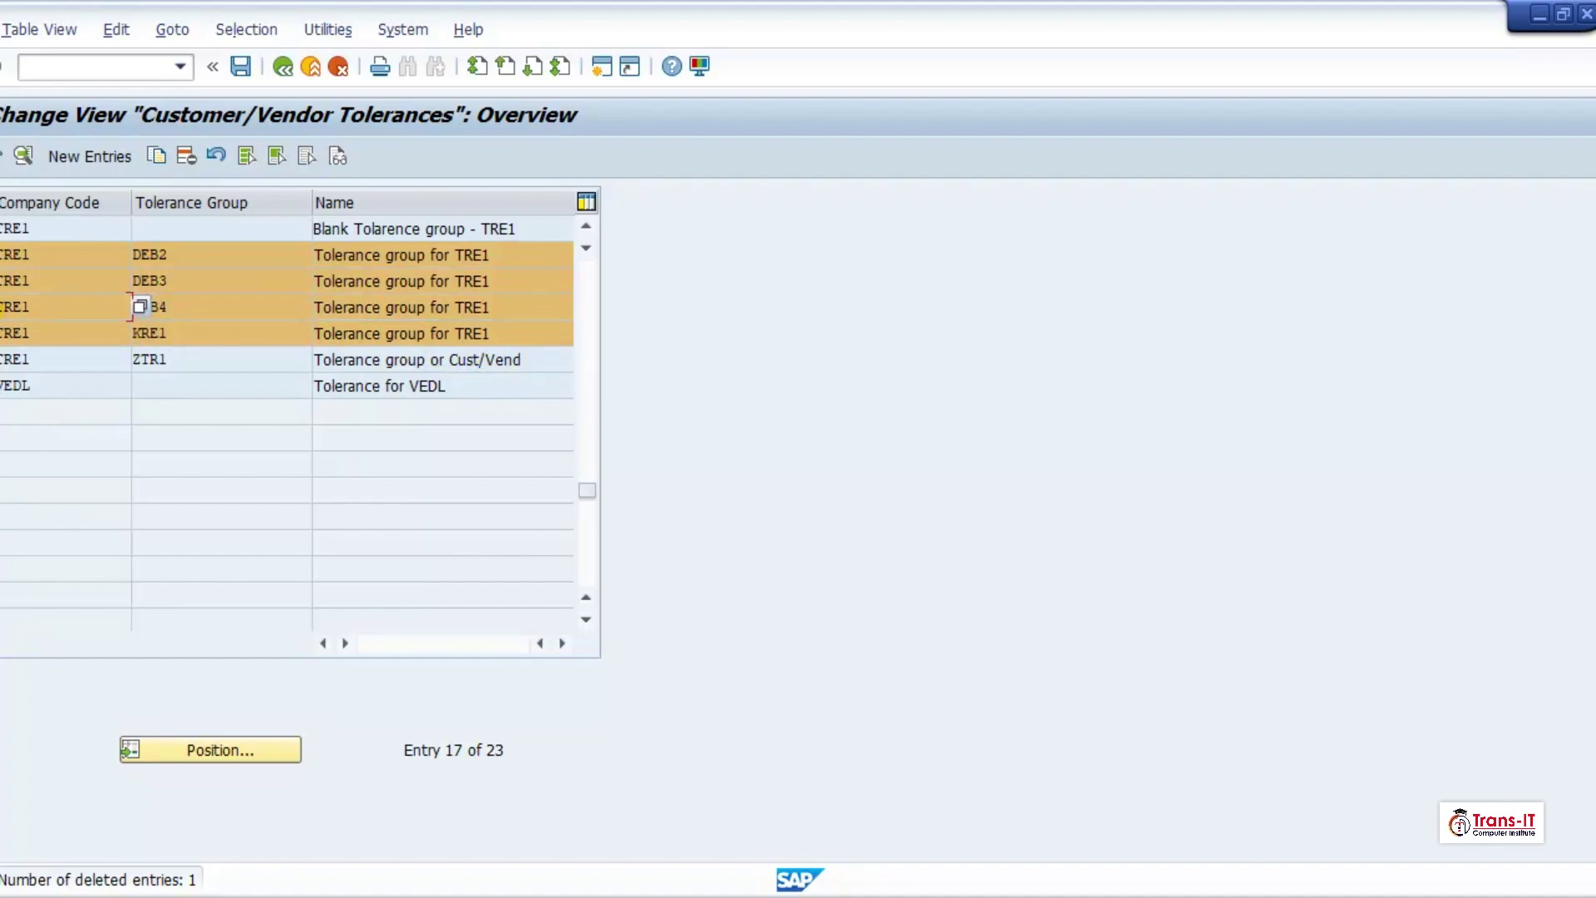
left_click(1, 254)
left_click(186, 157)
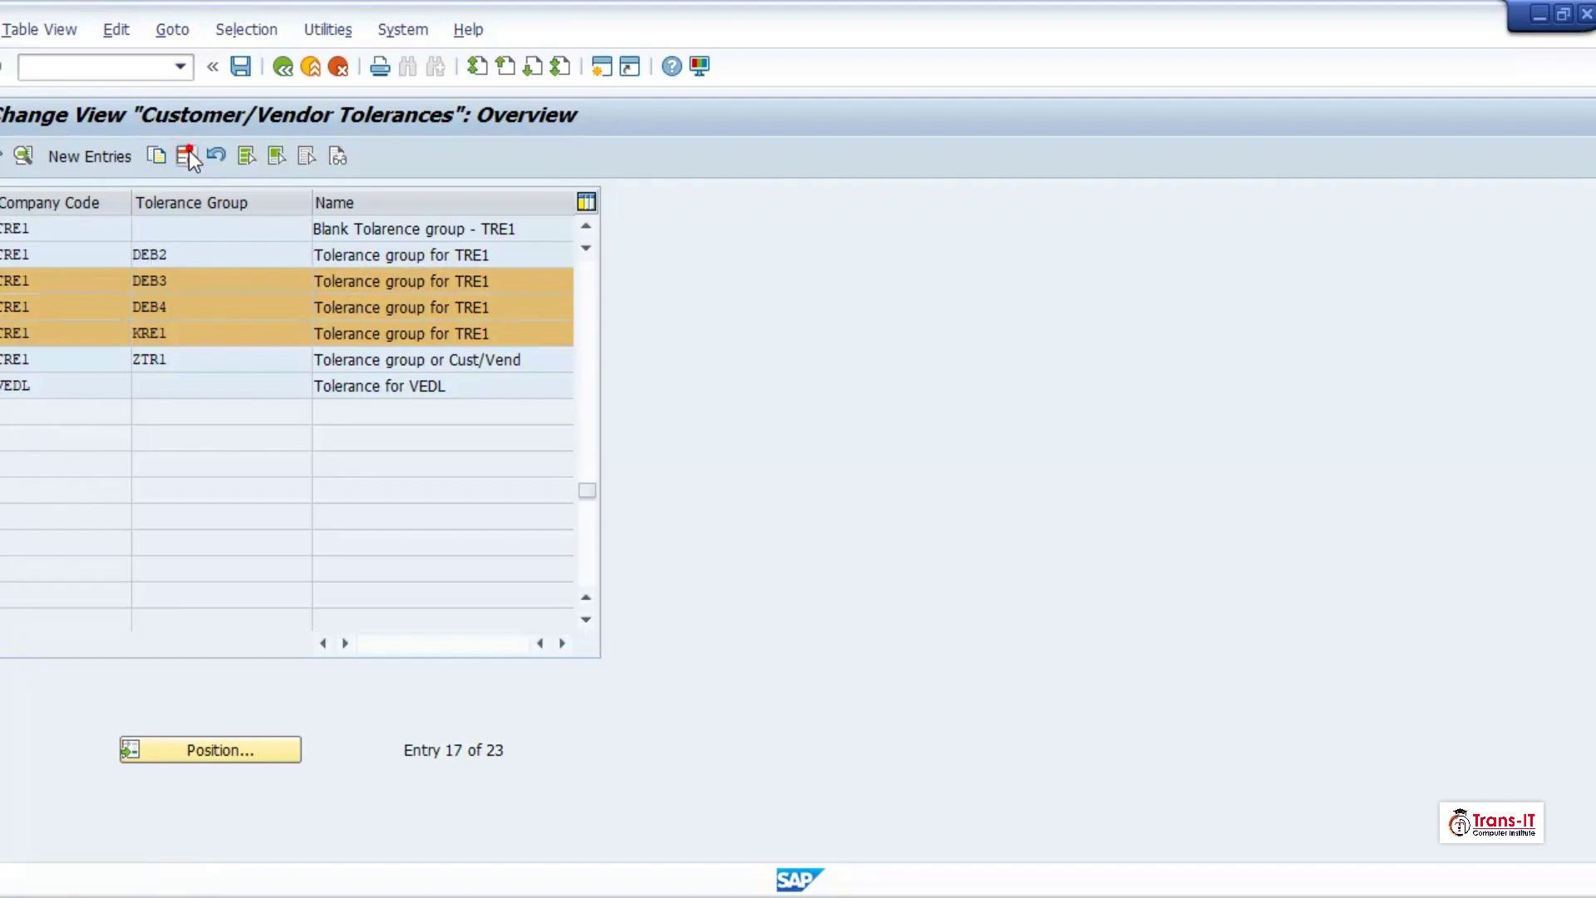
Start a copy of the TRE1 DEB2 entry with ZTR2 as the target tolerance group.
left_click(2, 255)
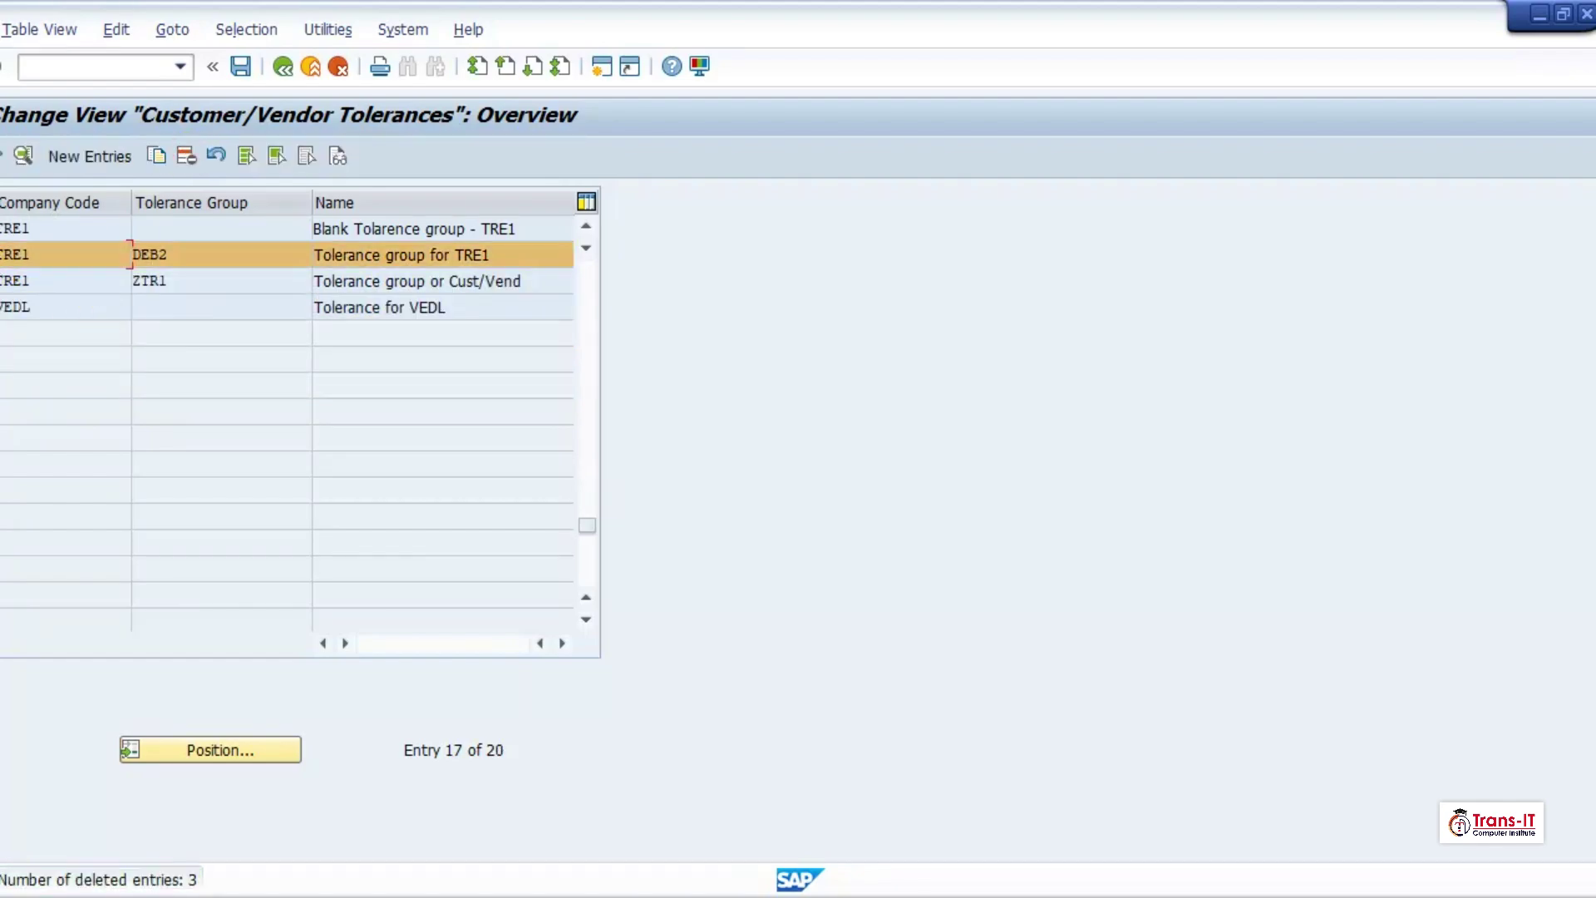
left_click(160, 156)
left_click(130, 259)
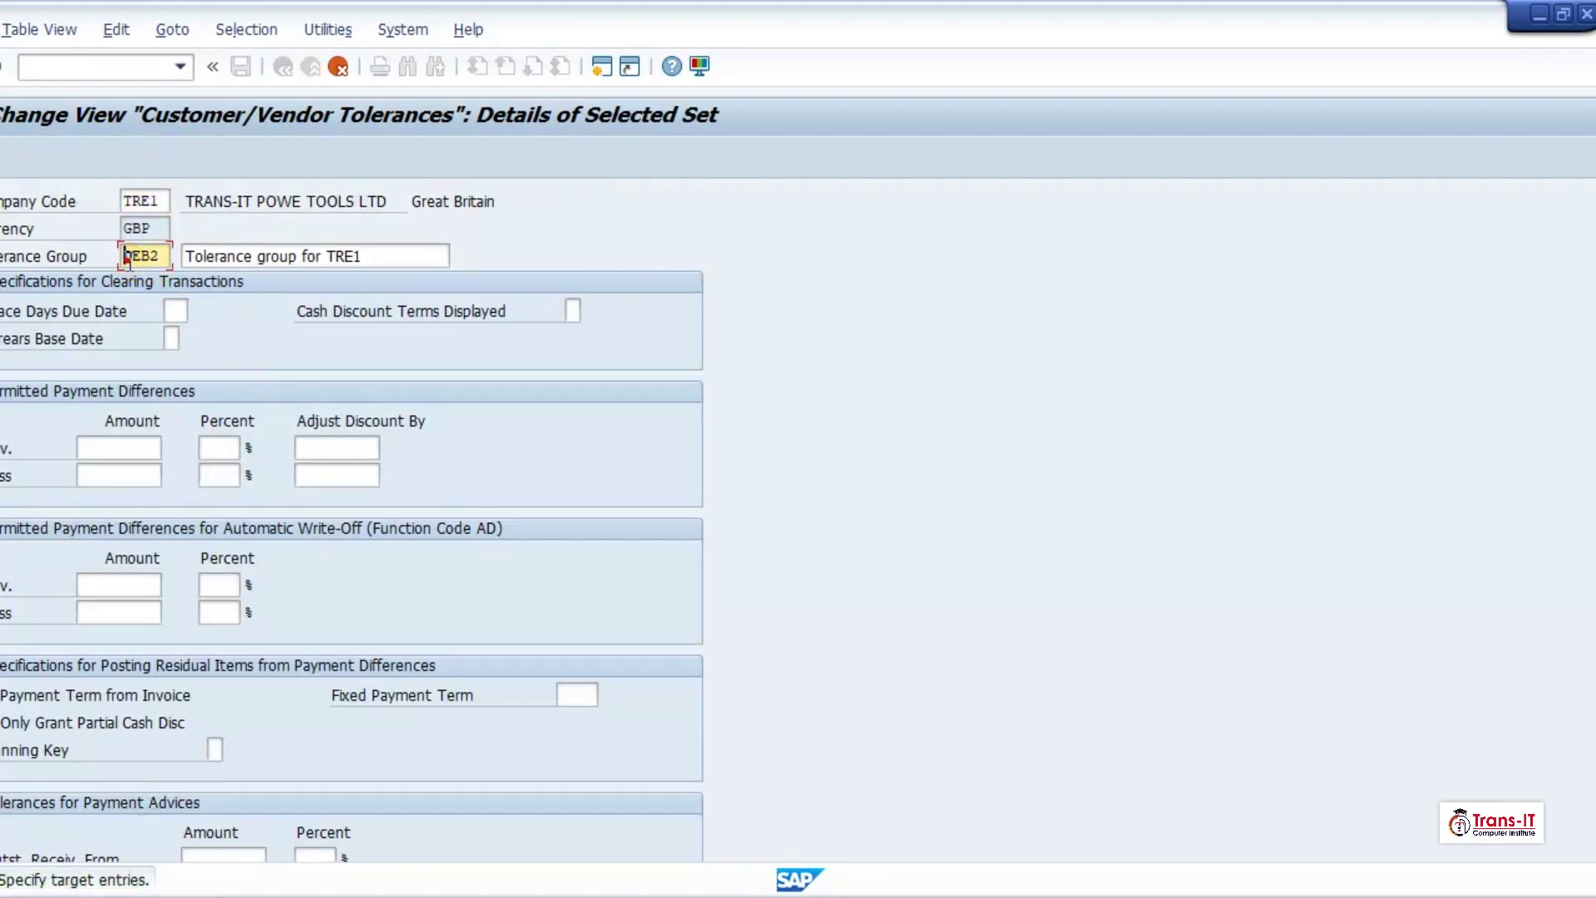
type("ZTR2")
Change the name of the ZTR2 copy to "Tolerance group or Cust/Vend".
left_click(359, 255)
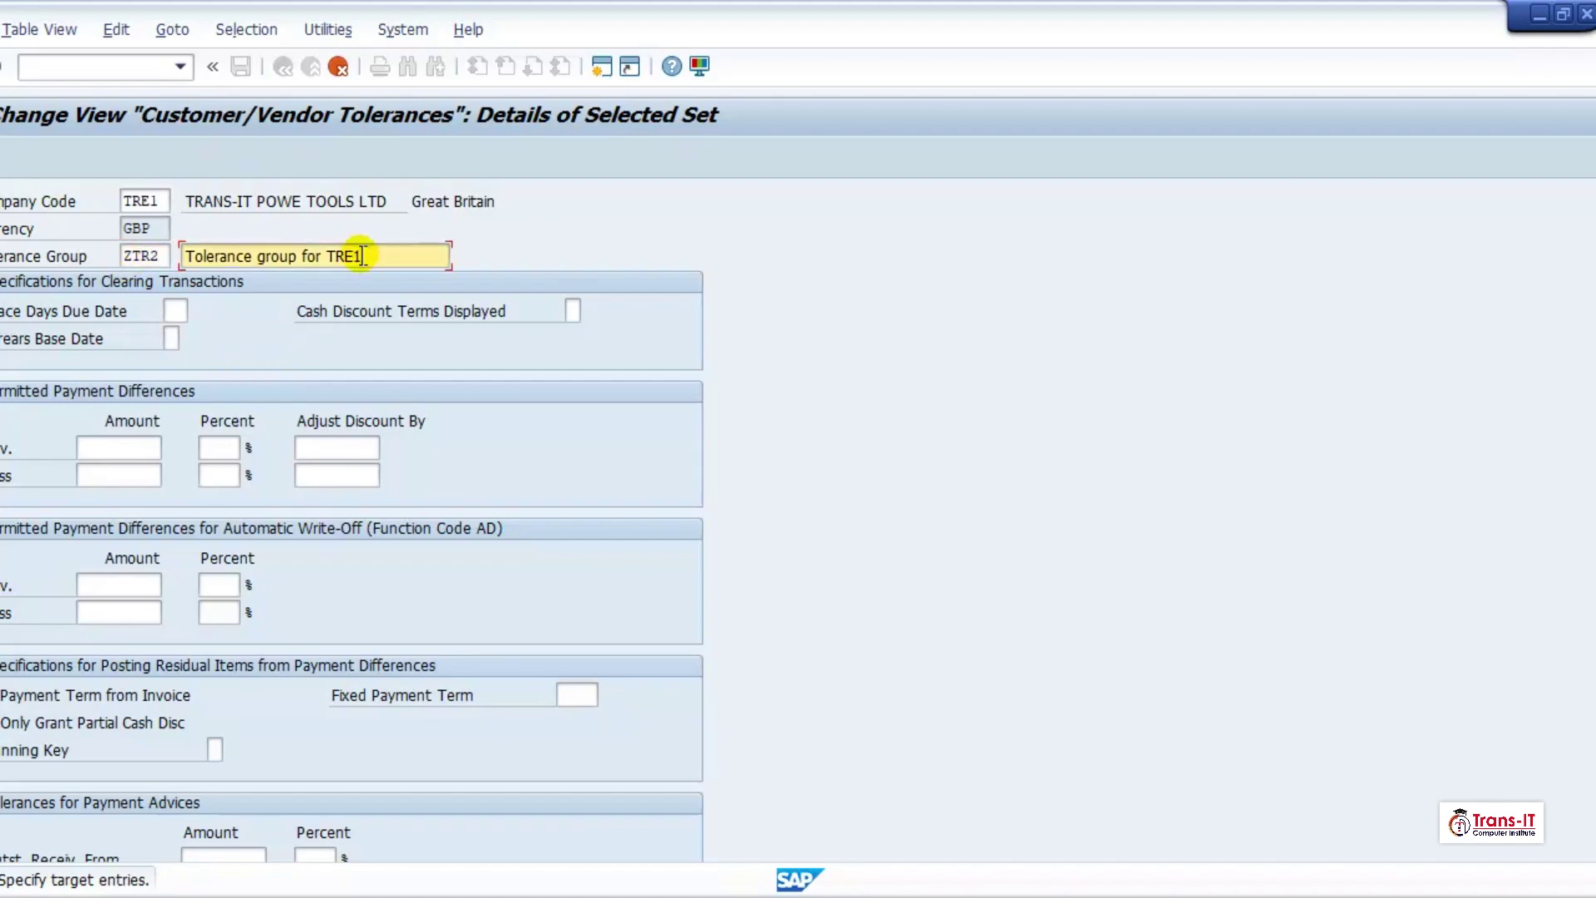
key("BackSpace")
key("BackSpace")
key("BackSpace")
key("BackSpace")
key("BackSpace")
key("BackSpace")
key("BackSpace")
key("BackSpace")
key("BackSpace")
key("BackSpace")
key("BackSpace")
key("BackSpace")
key("BackSpace")
key("BackSpace")
key("BackSpace")
key("BackSpace")
key("BackSpace")
key("BackSpace")
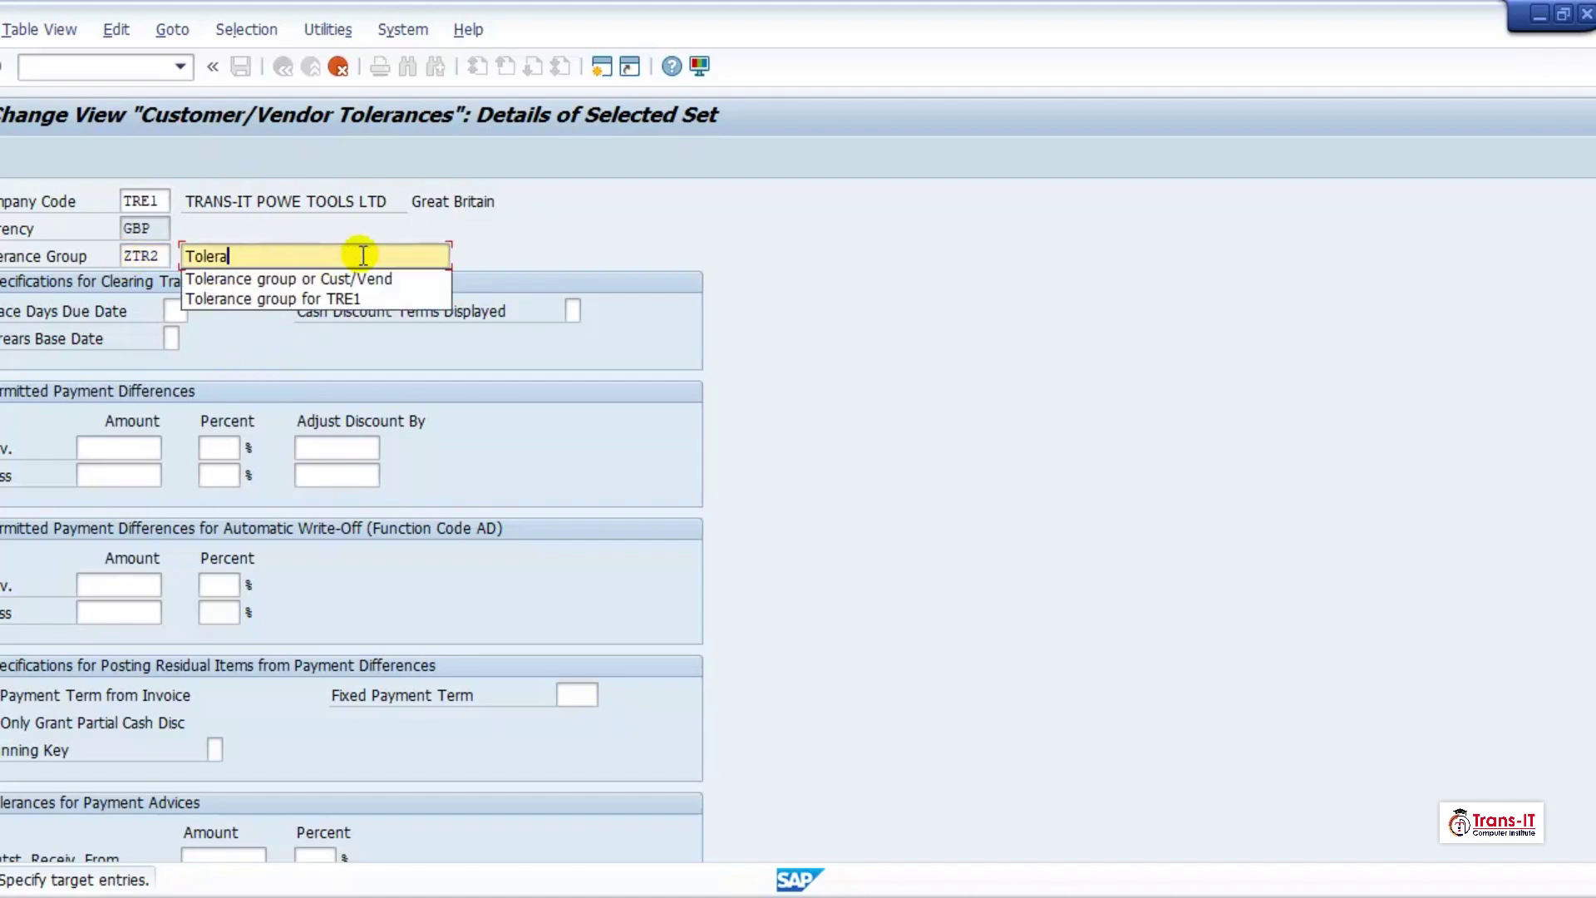
left_click(359, 280)
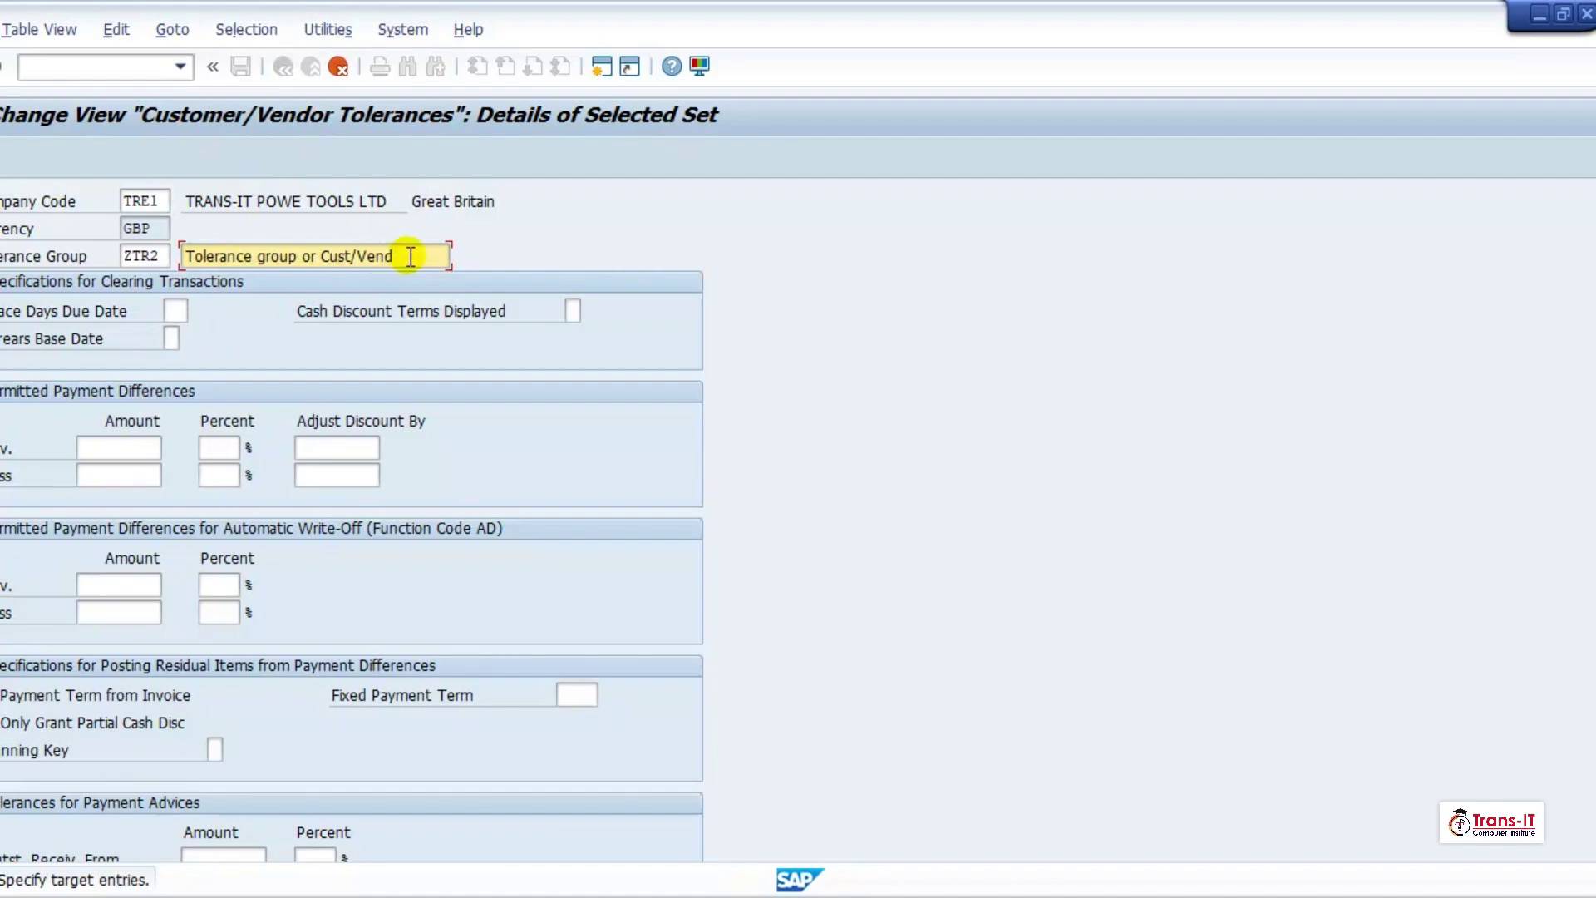
Append "2" to the ZTR2 group name and set its permitted payment difference amounts to 200 for both revenue and loss.
type("2")
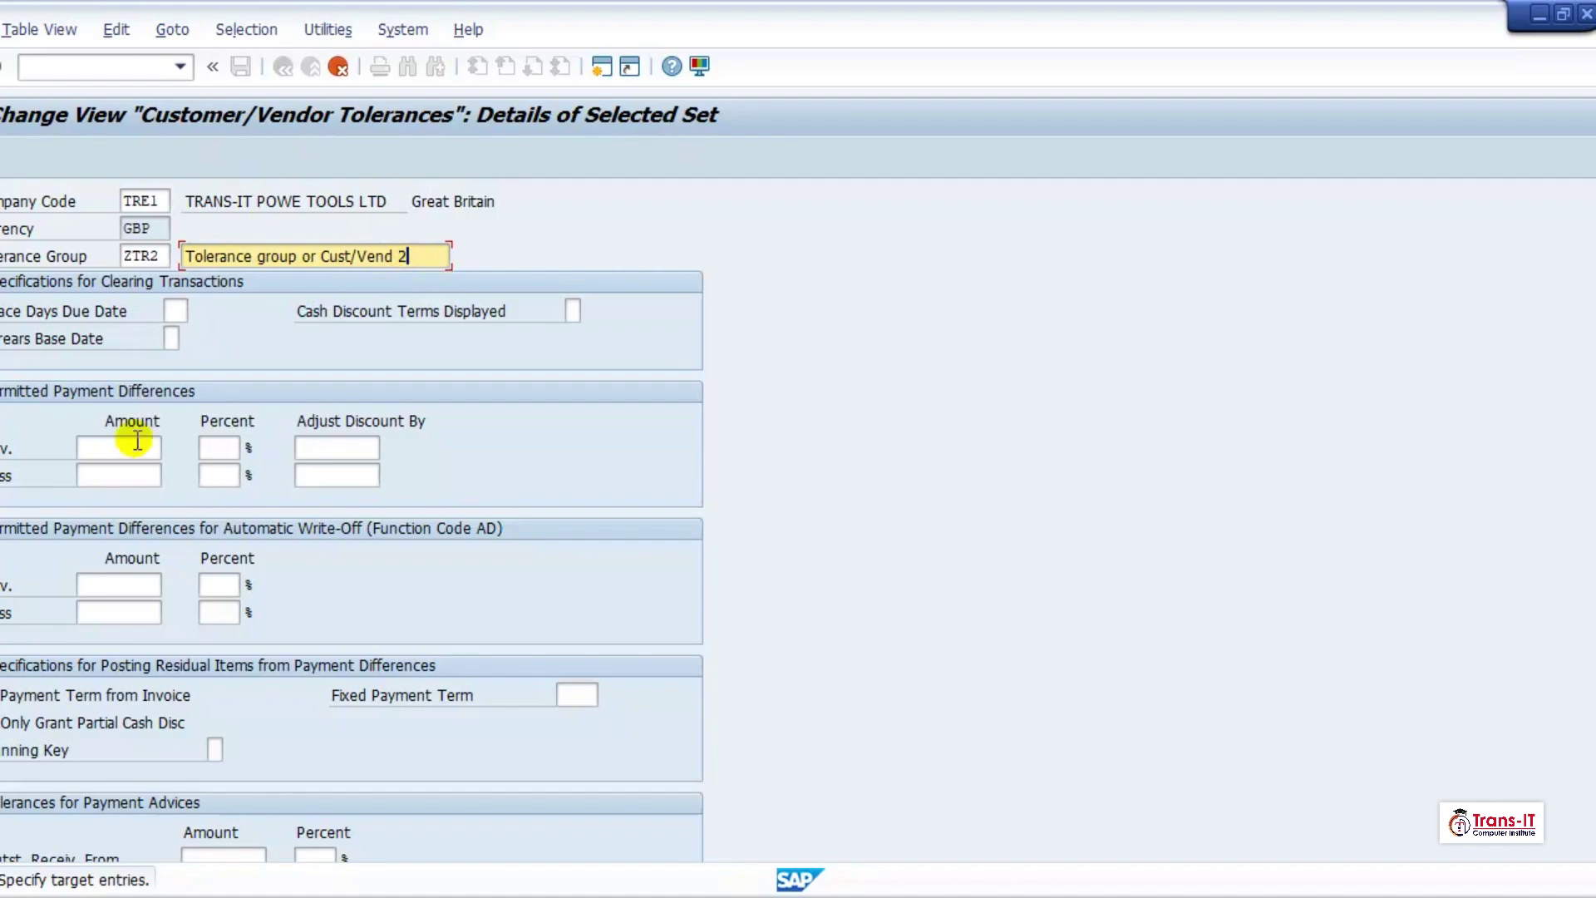
left_click(125, 448)
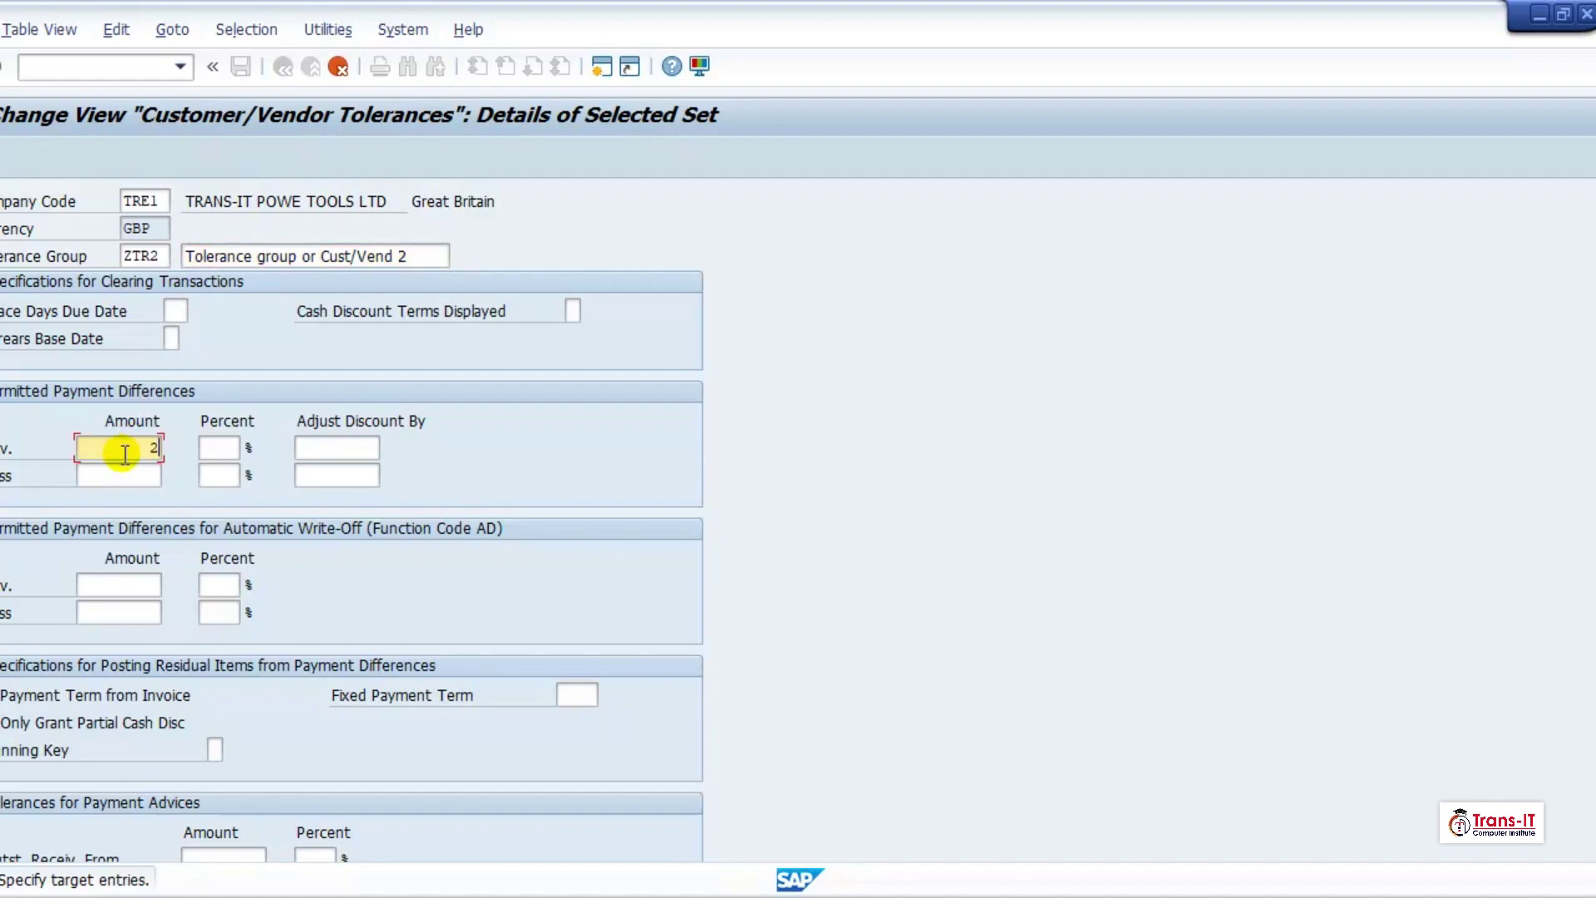
left_click(117, 475)
type("200")
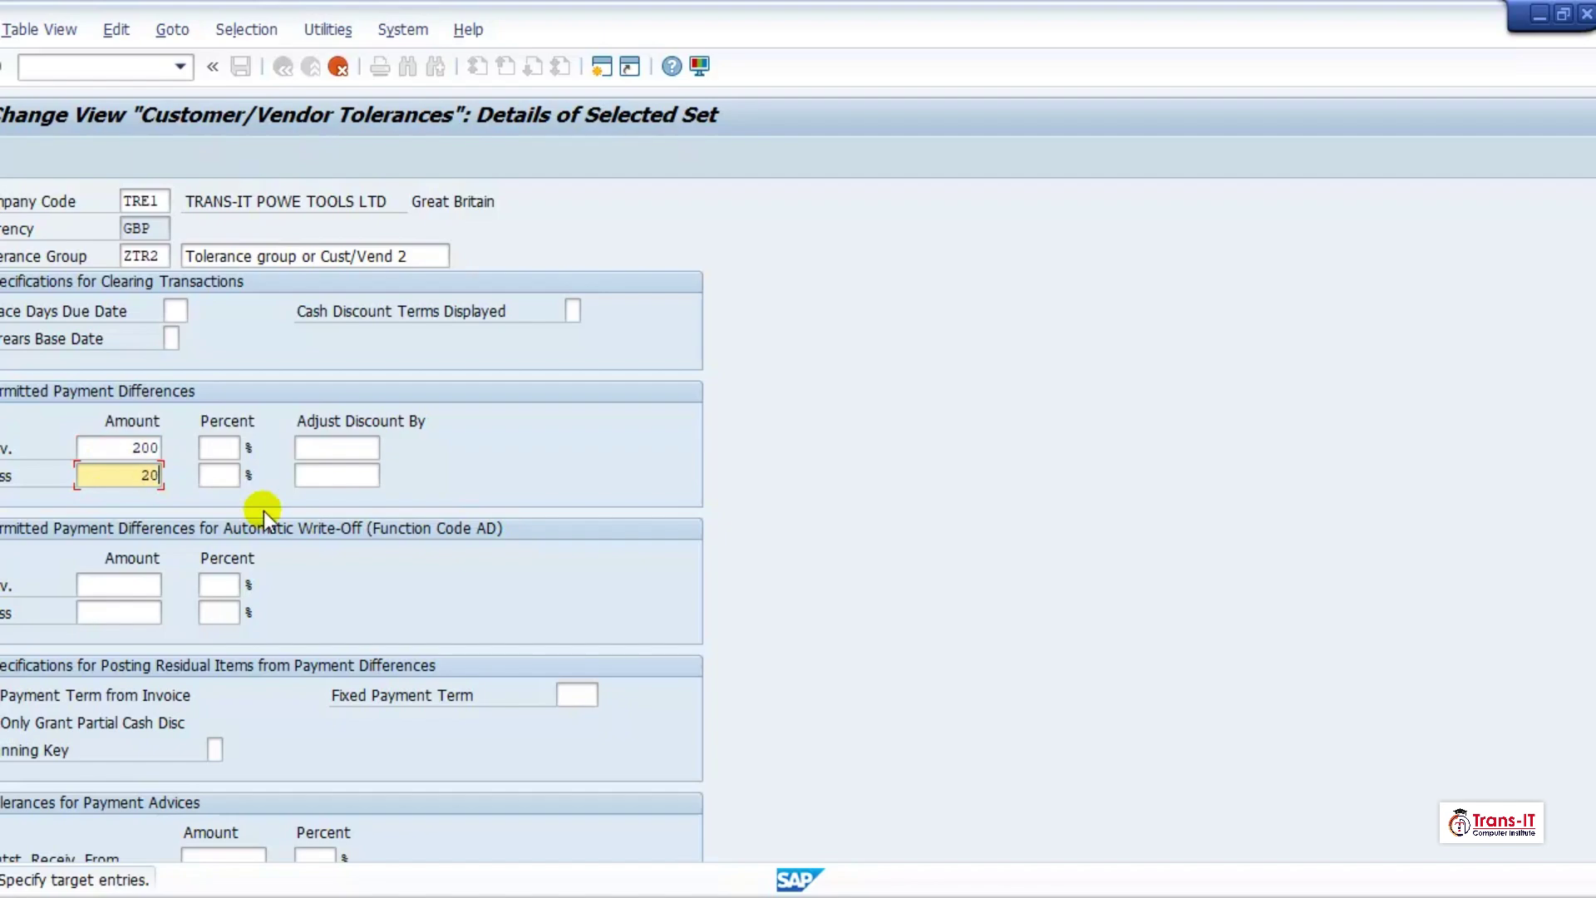
Set the permitted payment differences to 10 percent with a discount adjustment of 2 for both revenue and loss.
left_click(216, 447)
type("10")
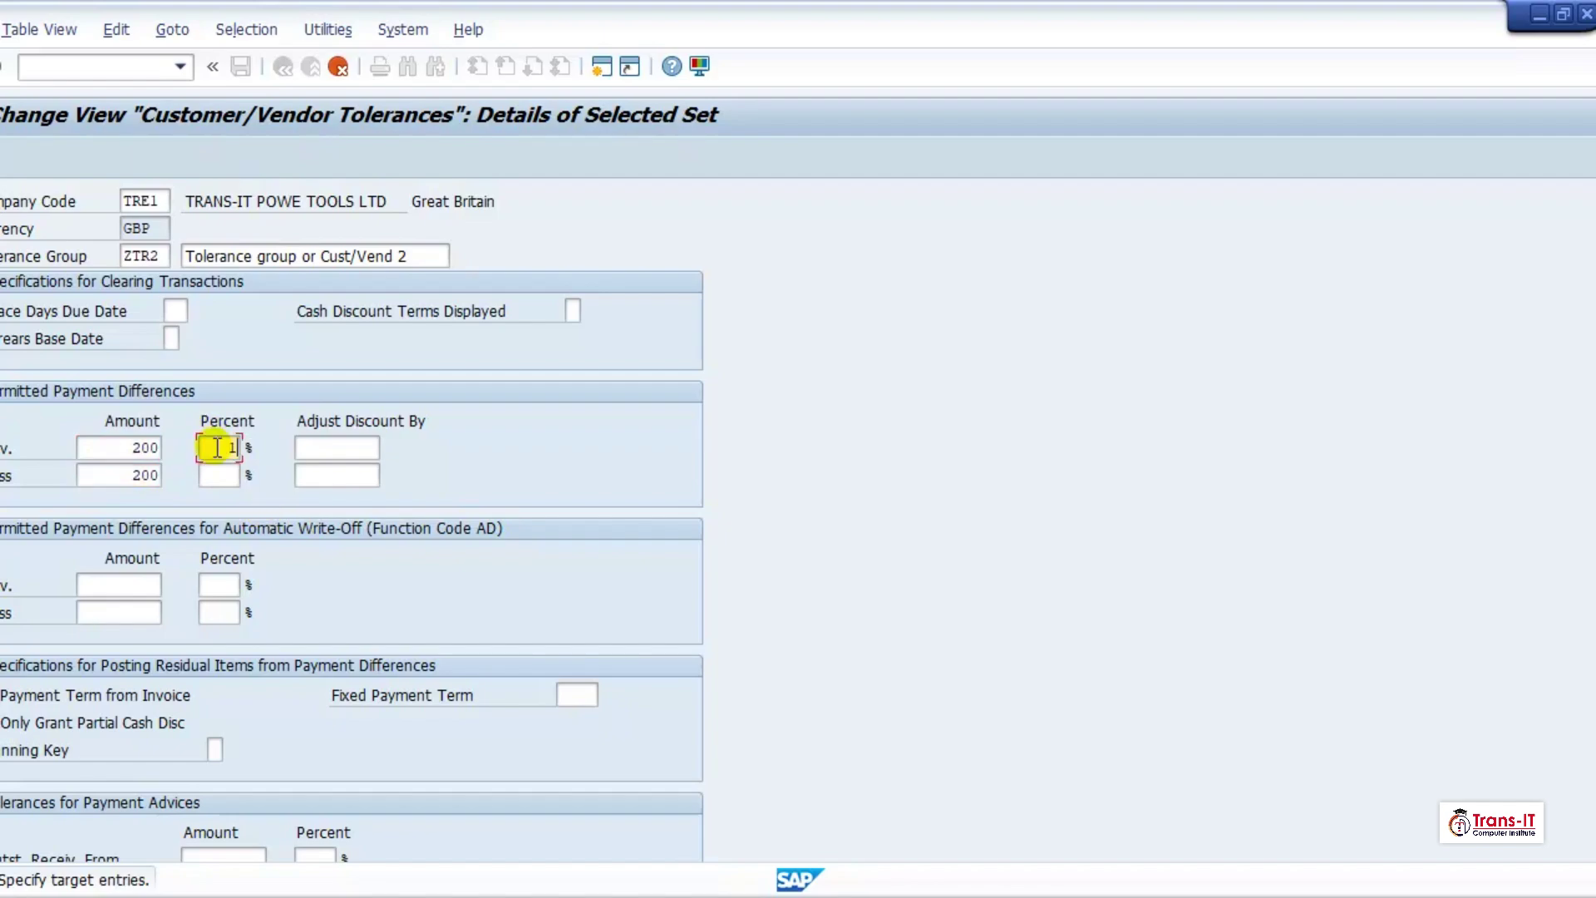
left_click(218, 476)
type("10")
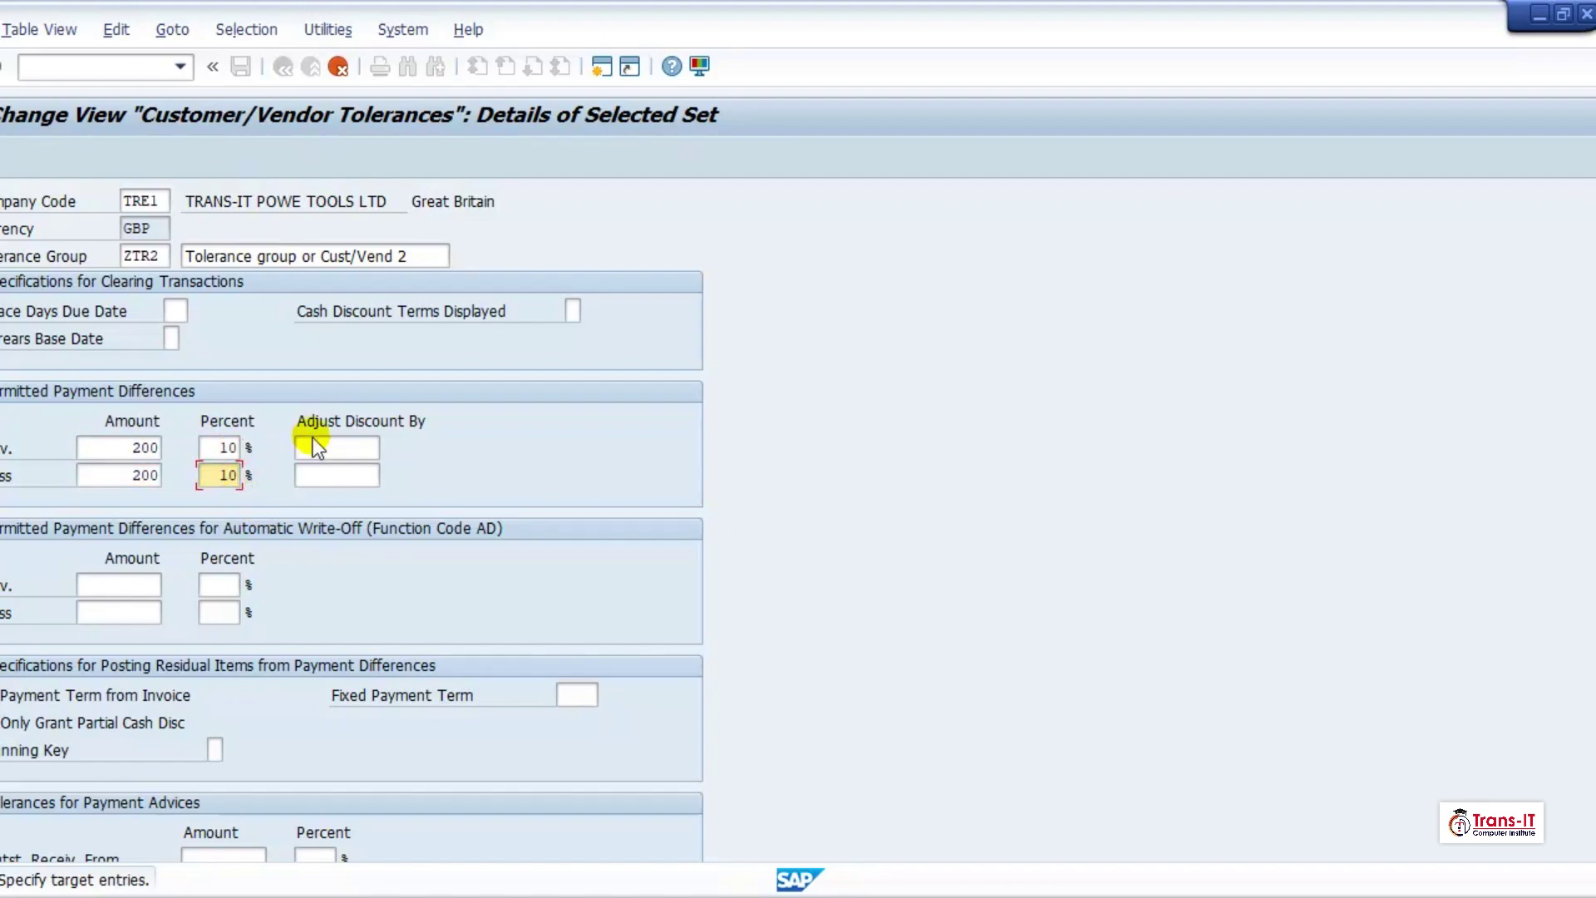
left_click(330, 447)
type("2")
left_click(328, 475)
type("2")
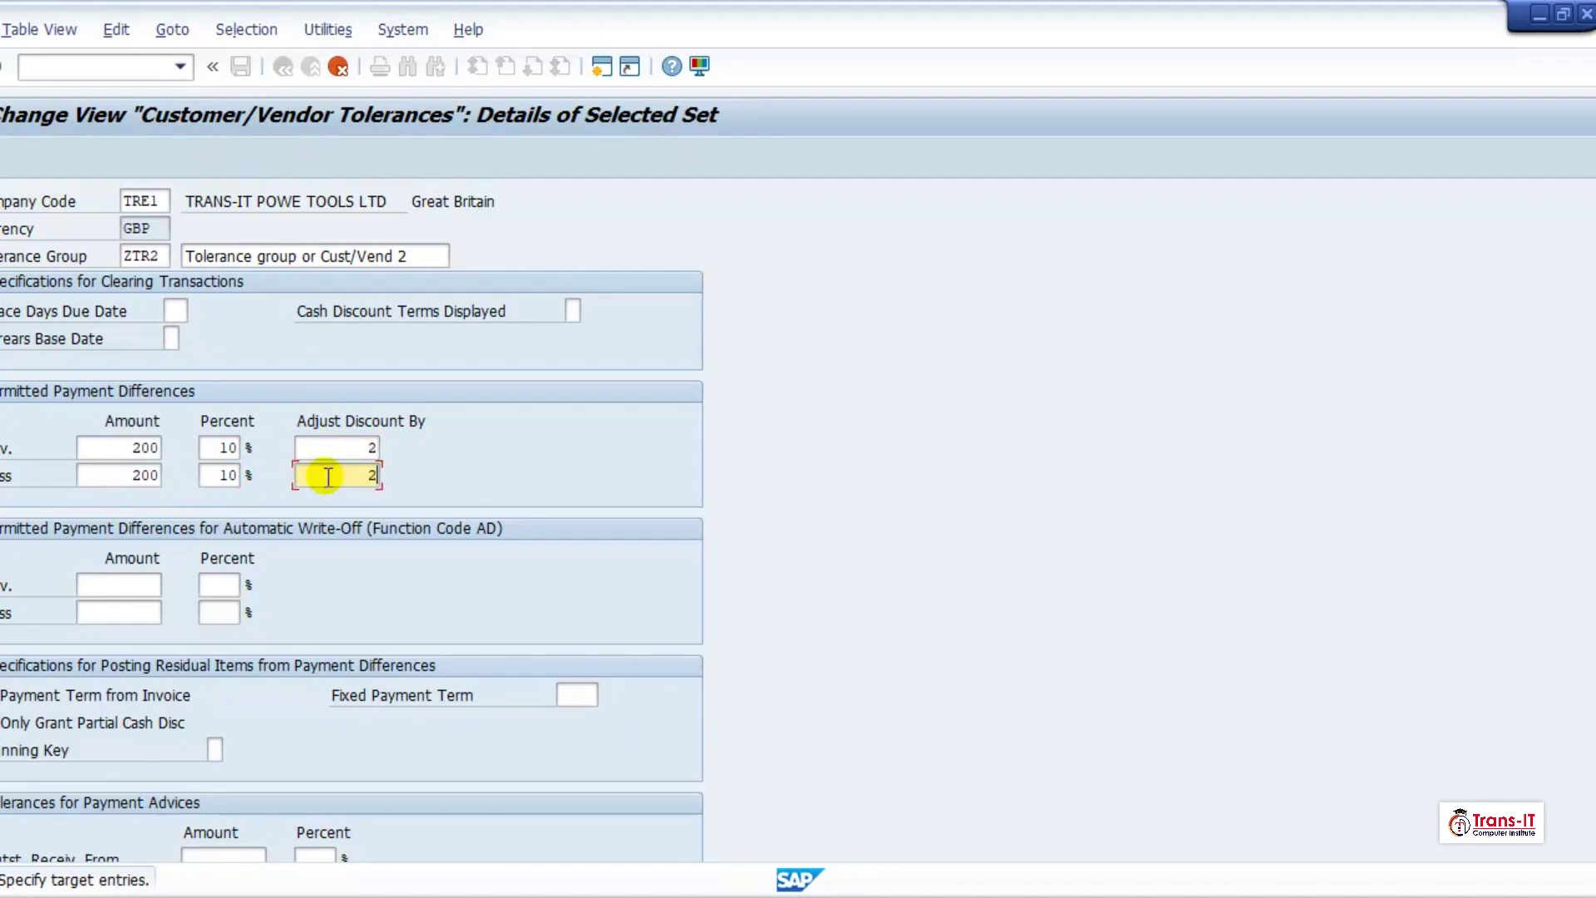
Assign fixed payment term 0002 to the ZTR2 group, accept the copied entry and save it.
left_click(141, 715)
left_click(581, 694)
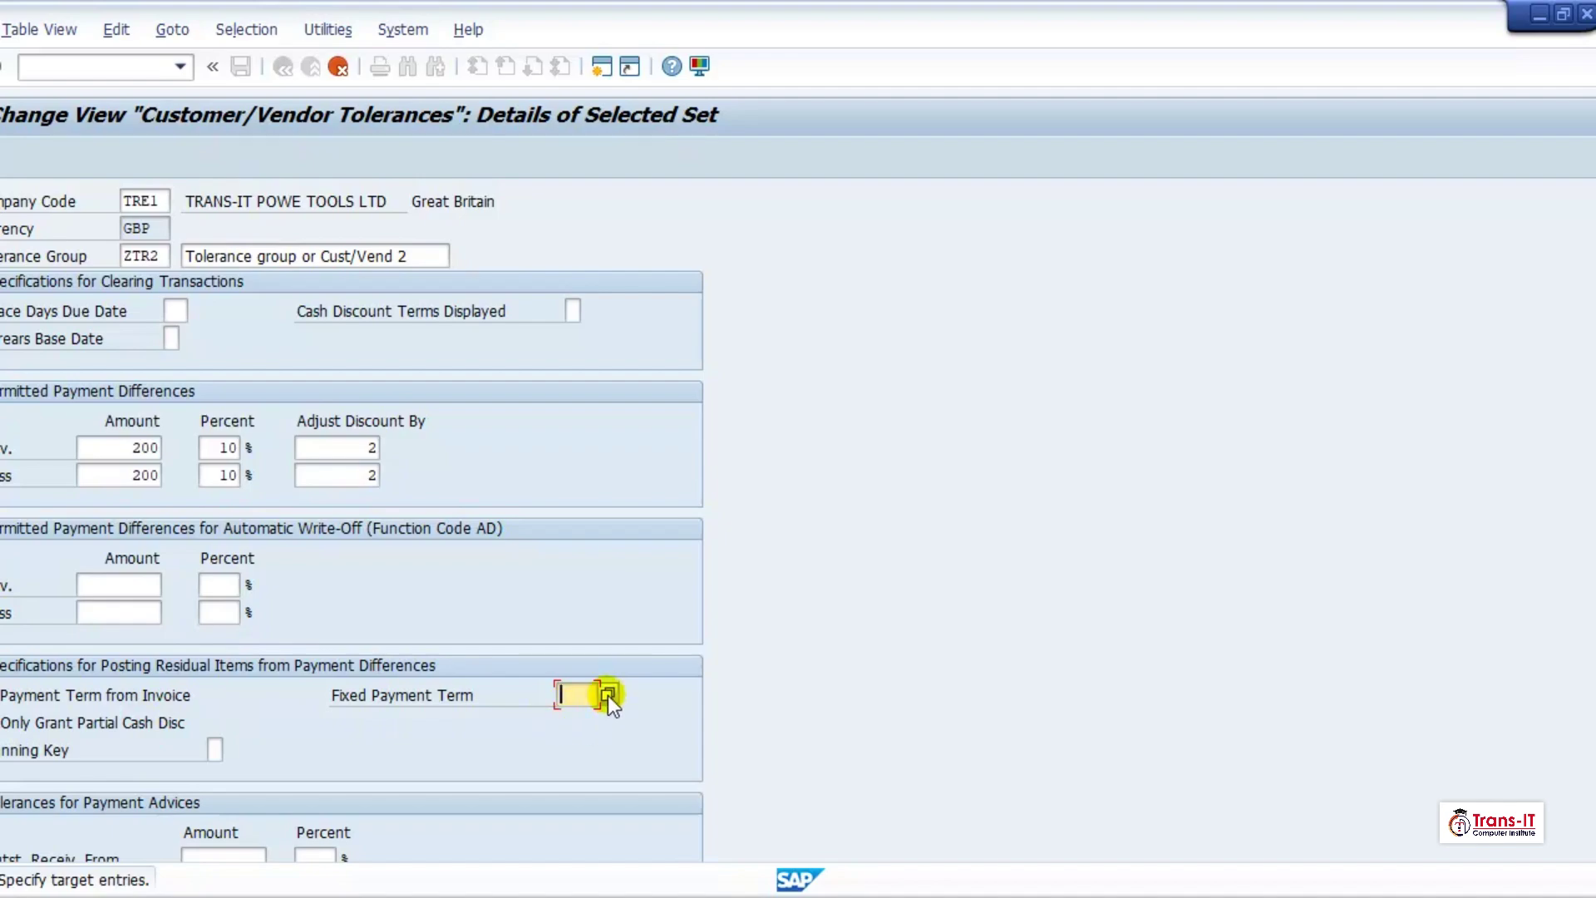
left_click(607, 695)
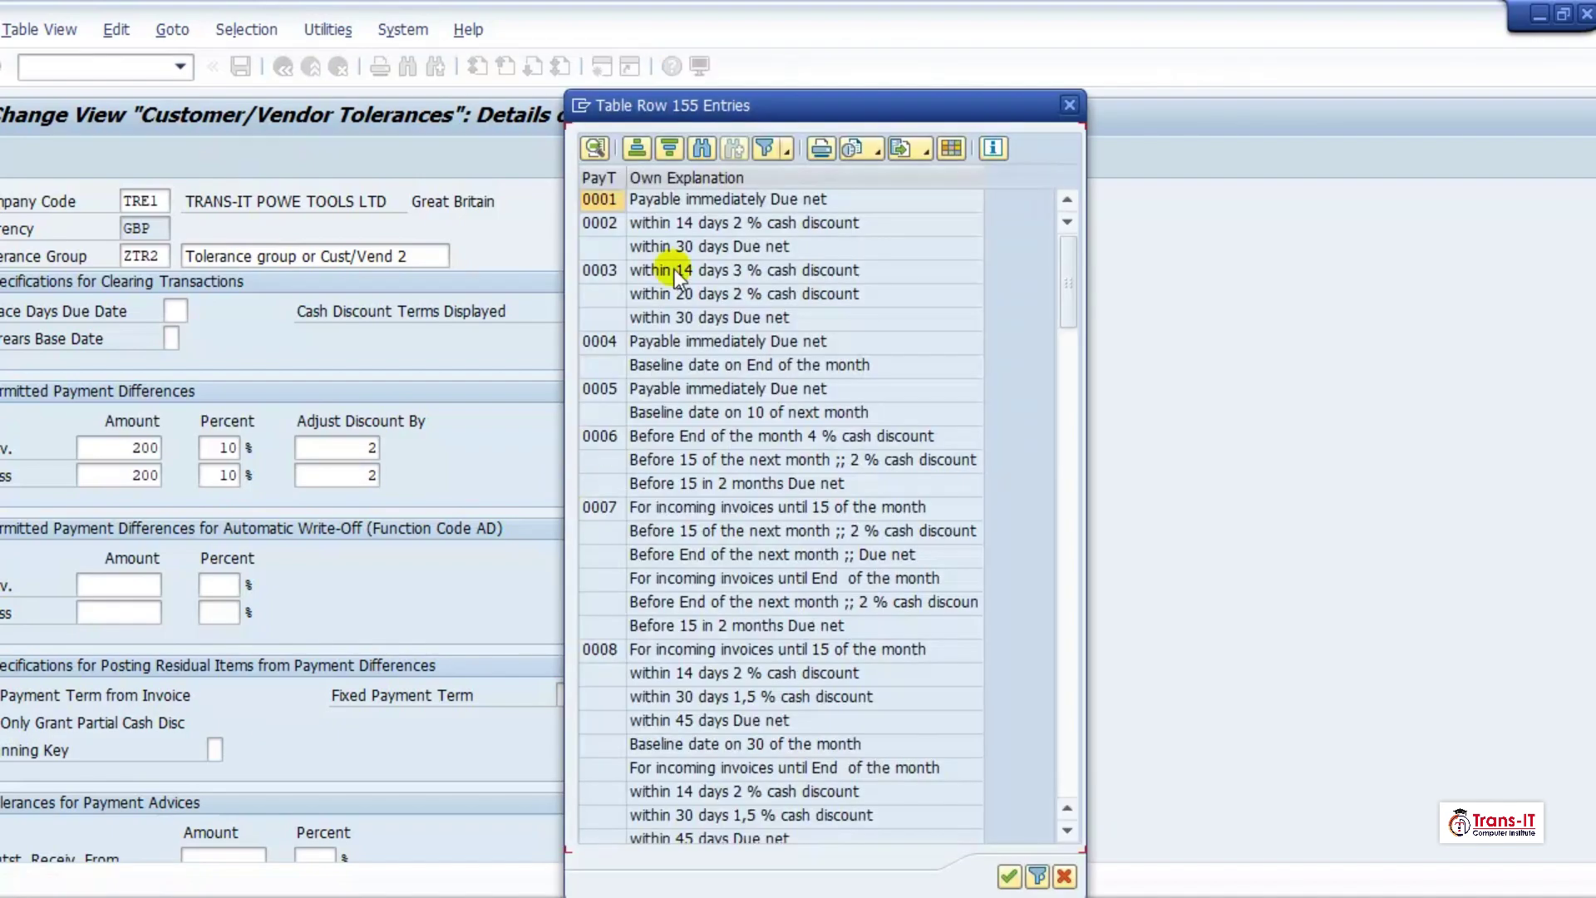
double_click(685, 258)
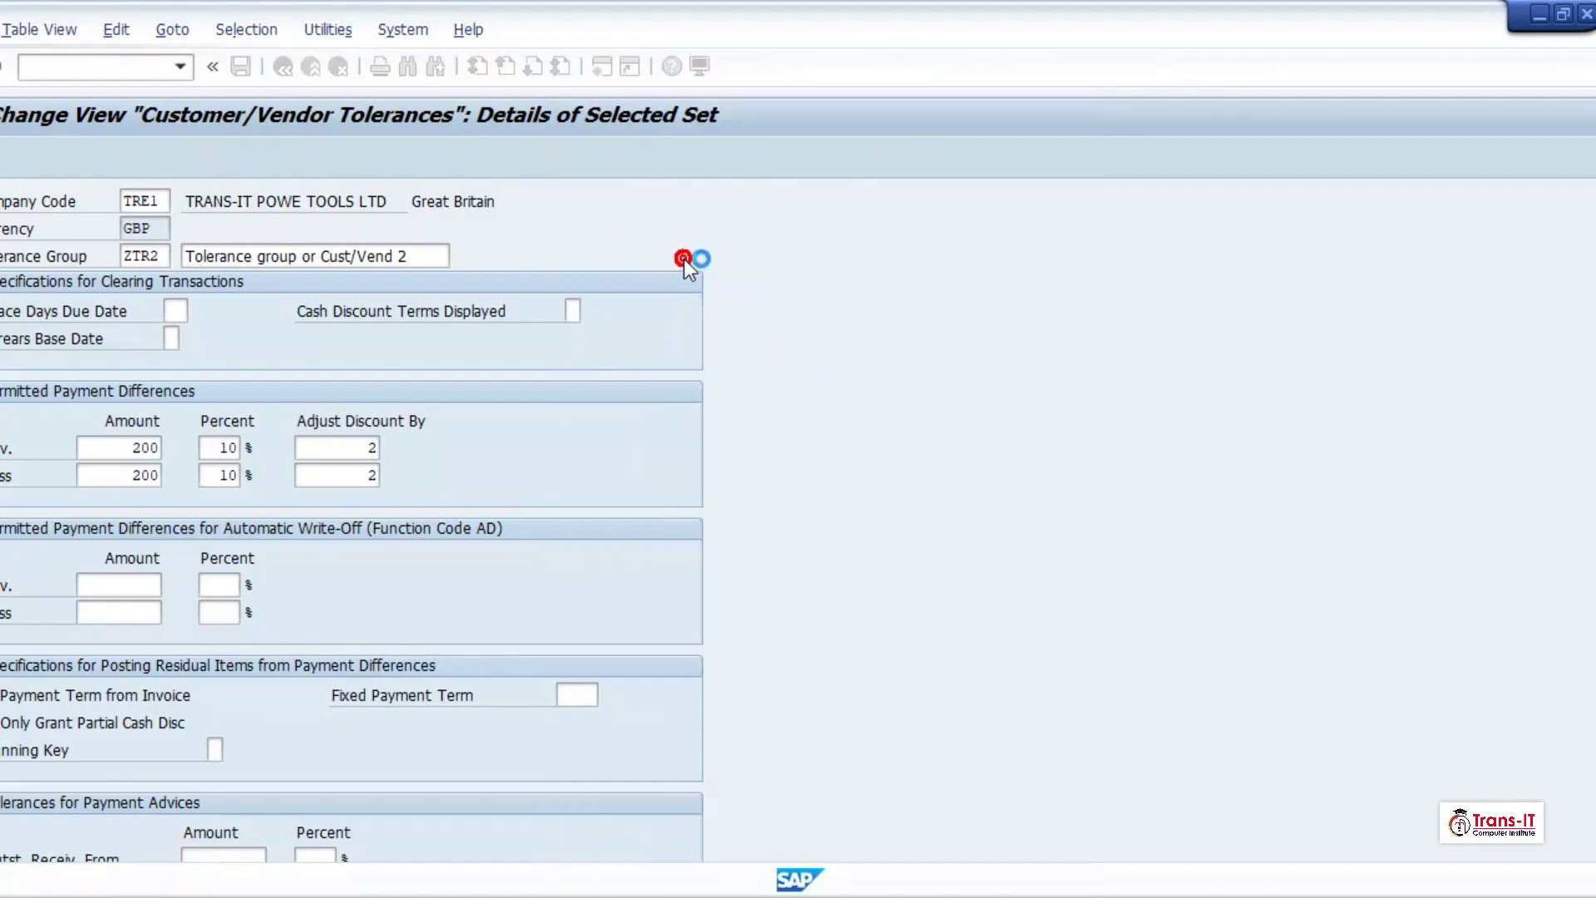
left_click(588, 696)
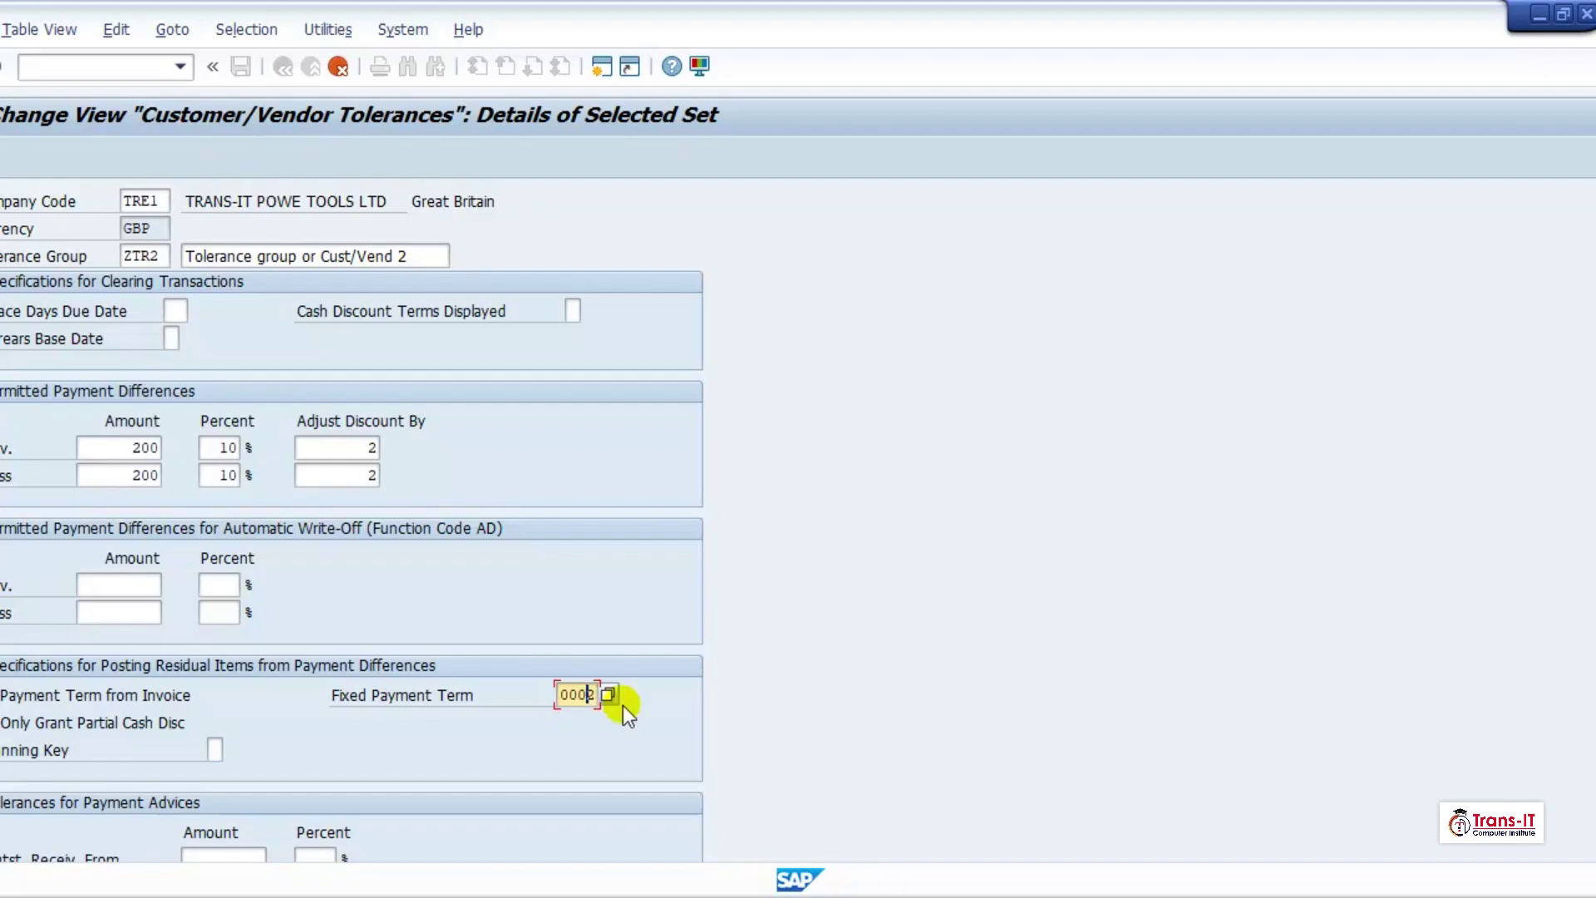
key("Return")
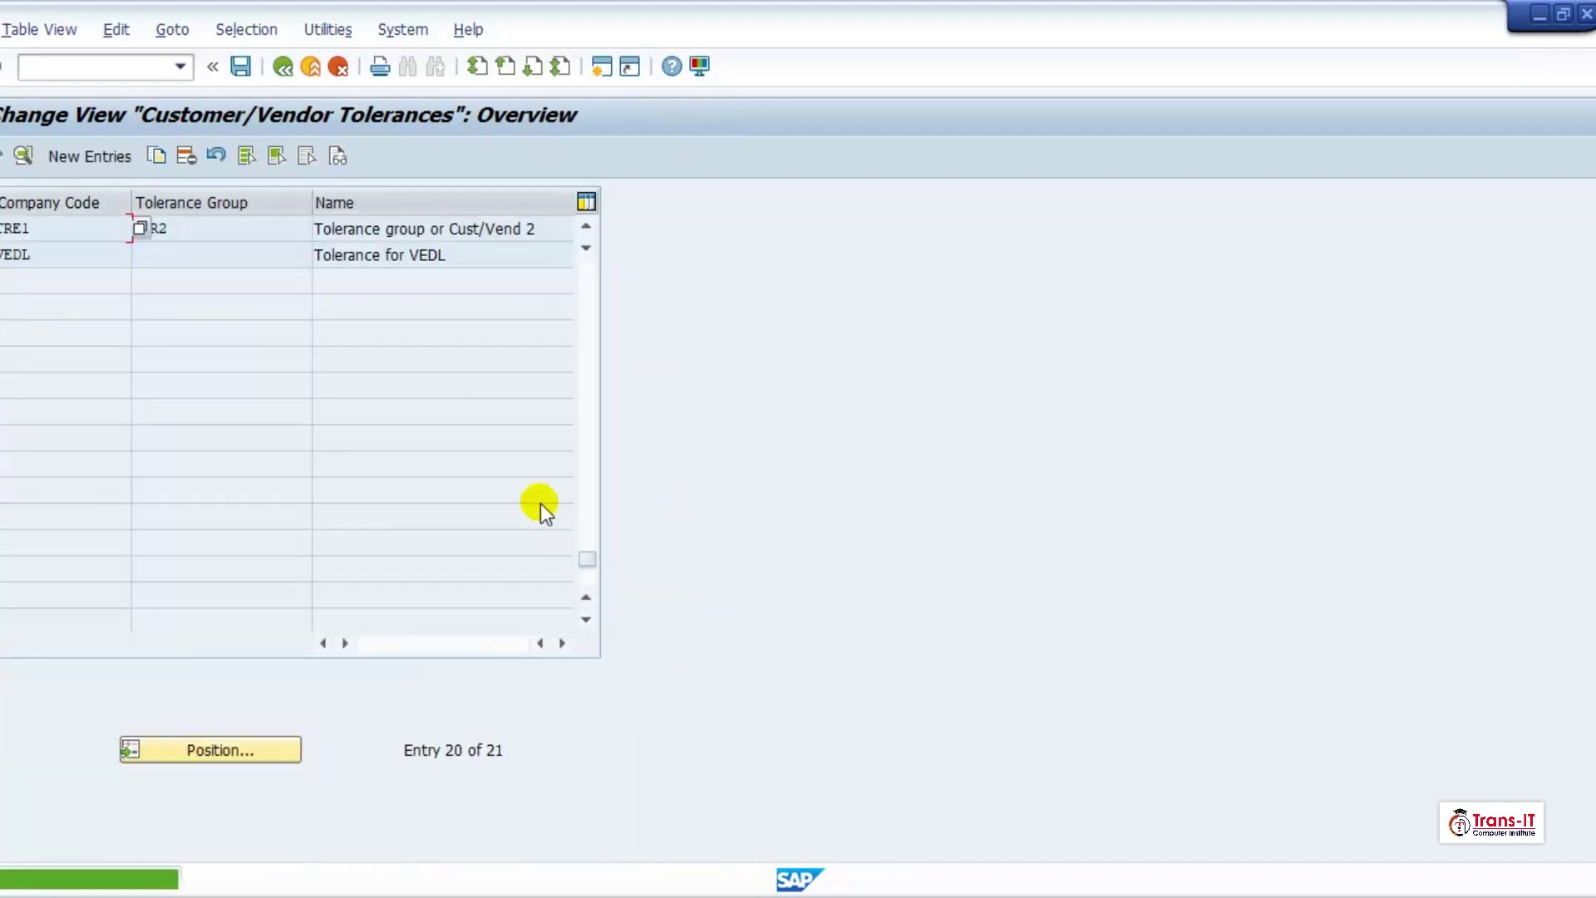
left_click(243, 70)
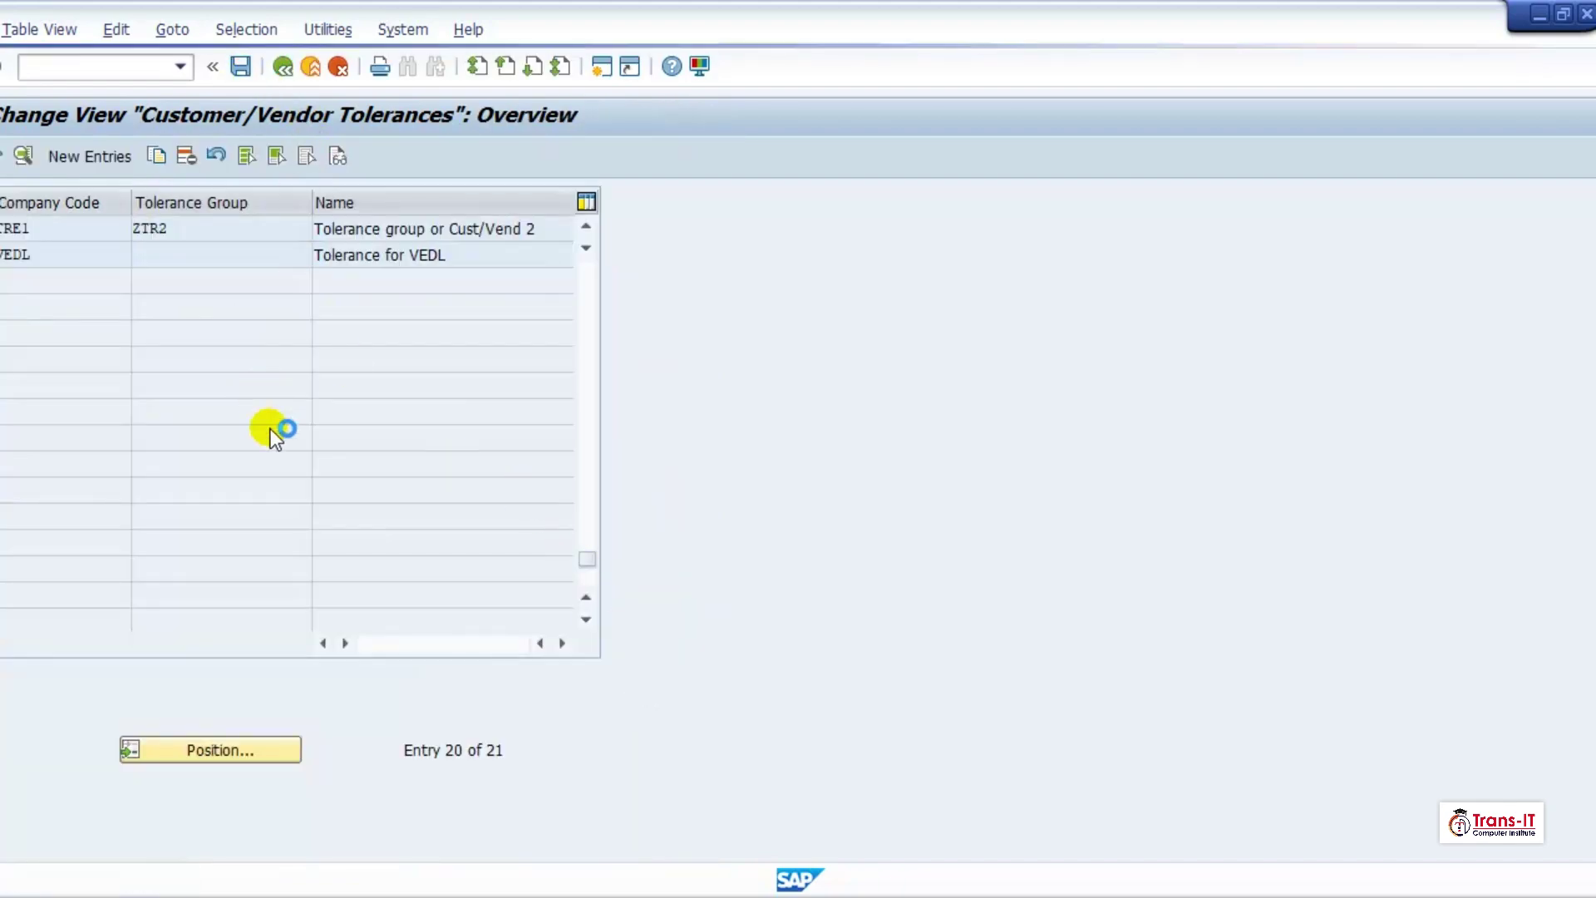
Delete the TRE1 DEB2 tolerance group from the overview.
scroll(102, 298, "up", 2)
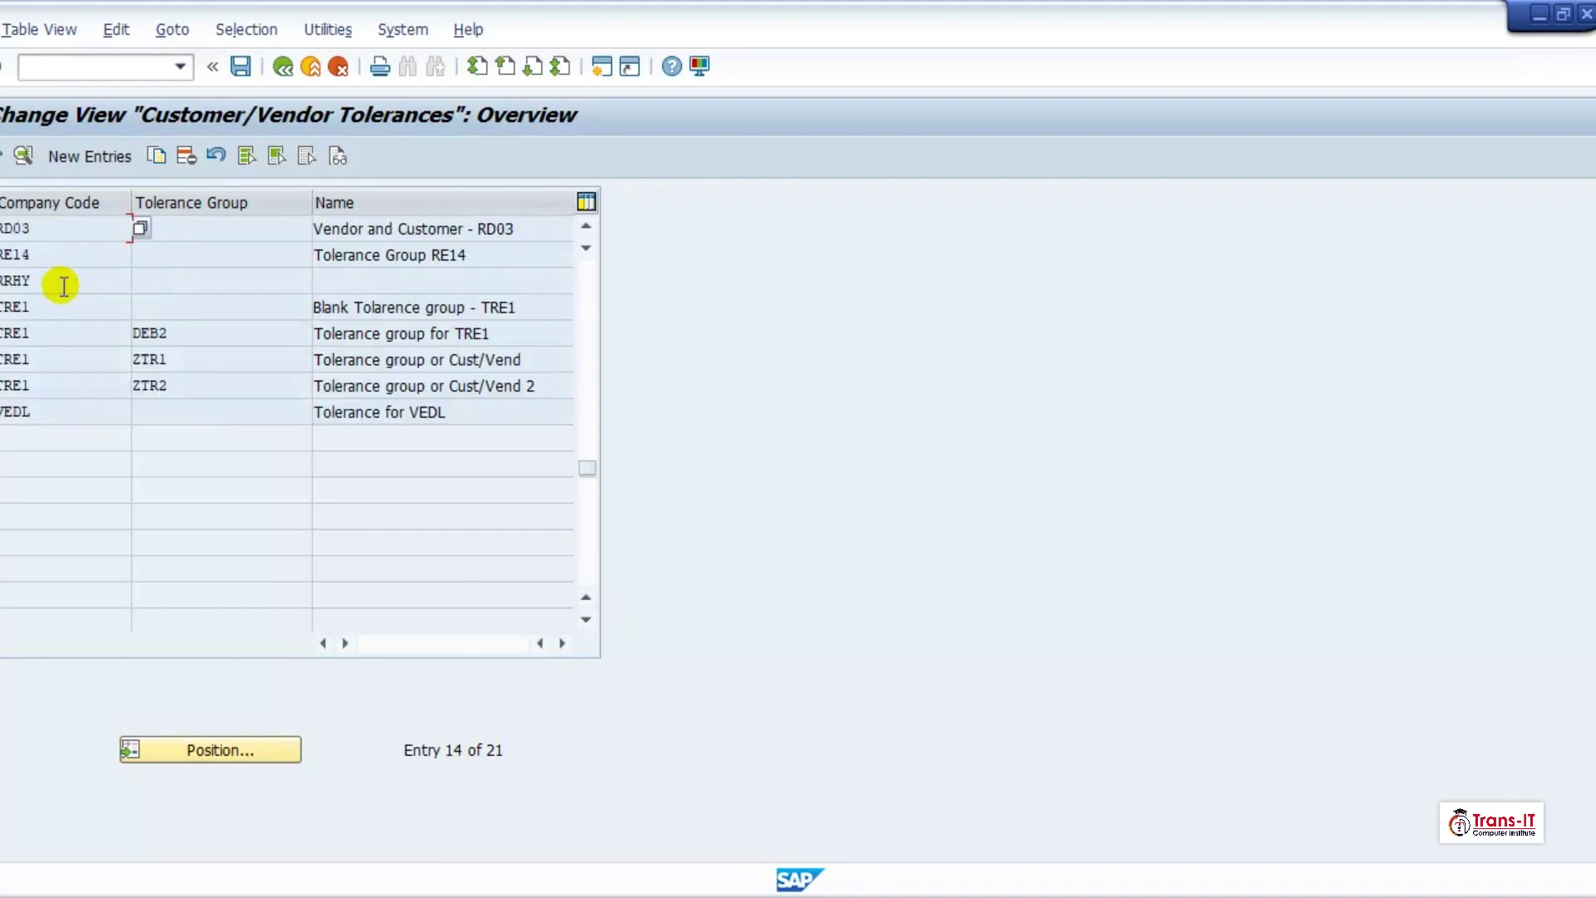
left_click(2, 333)
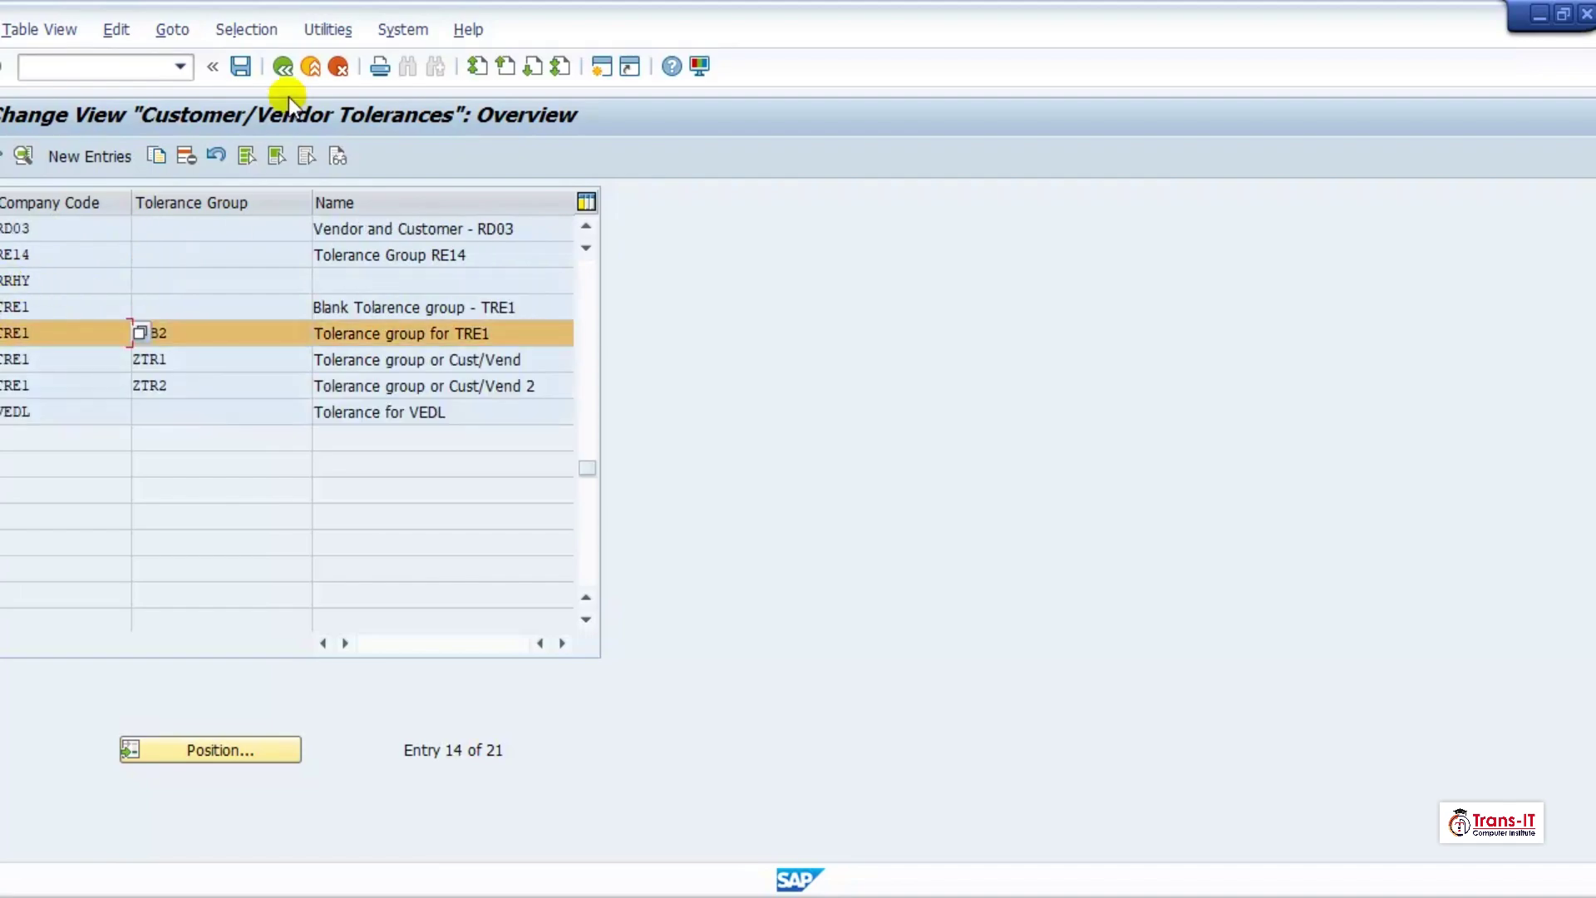
left_click(186, 156)
left_click(279, 421)
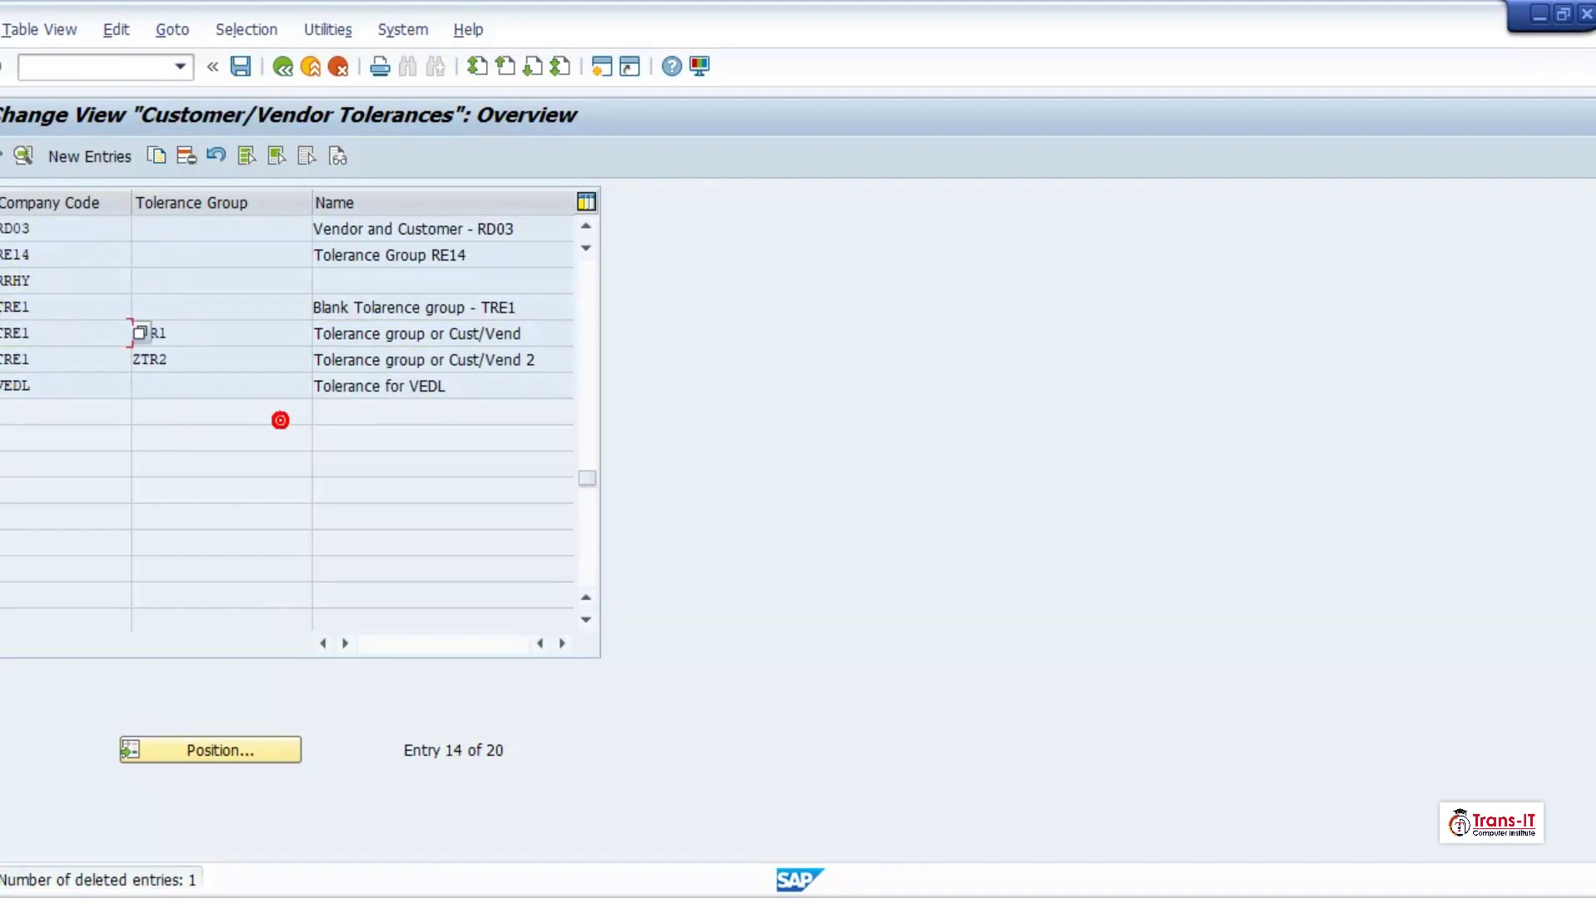
Select the blank, ZTR1 and ZTR2 tolerance groups of company code TRE1 in the overview.
left_click(2, 306)
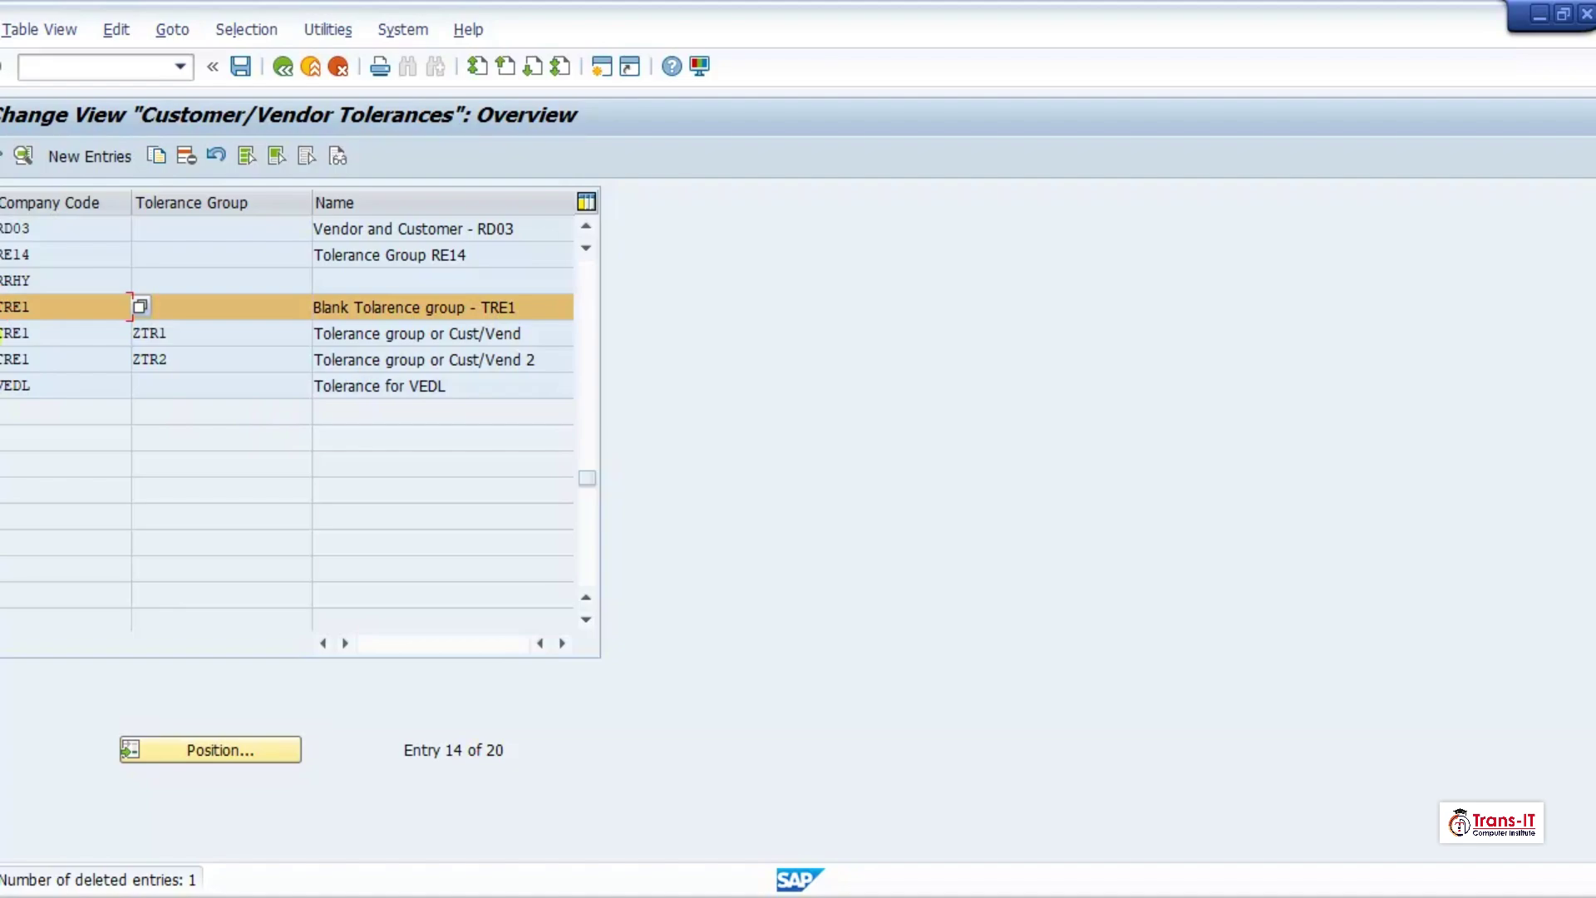
left_click_drag(130, 307, 138, 359)
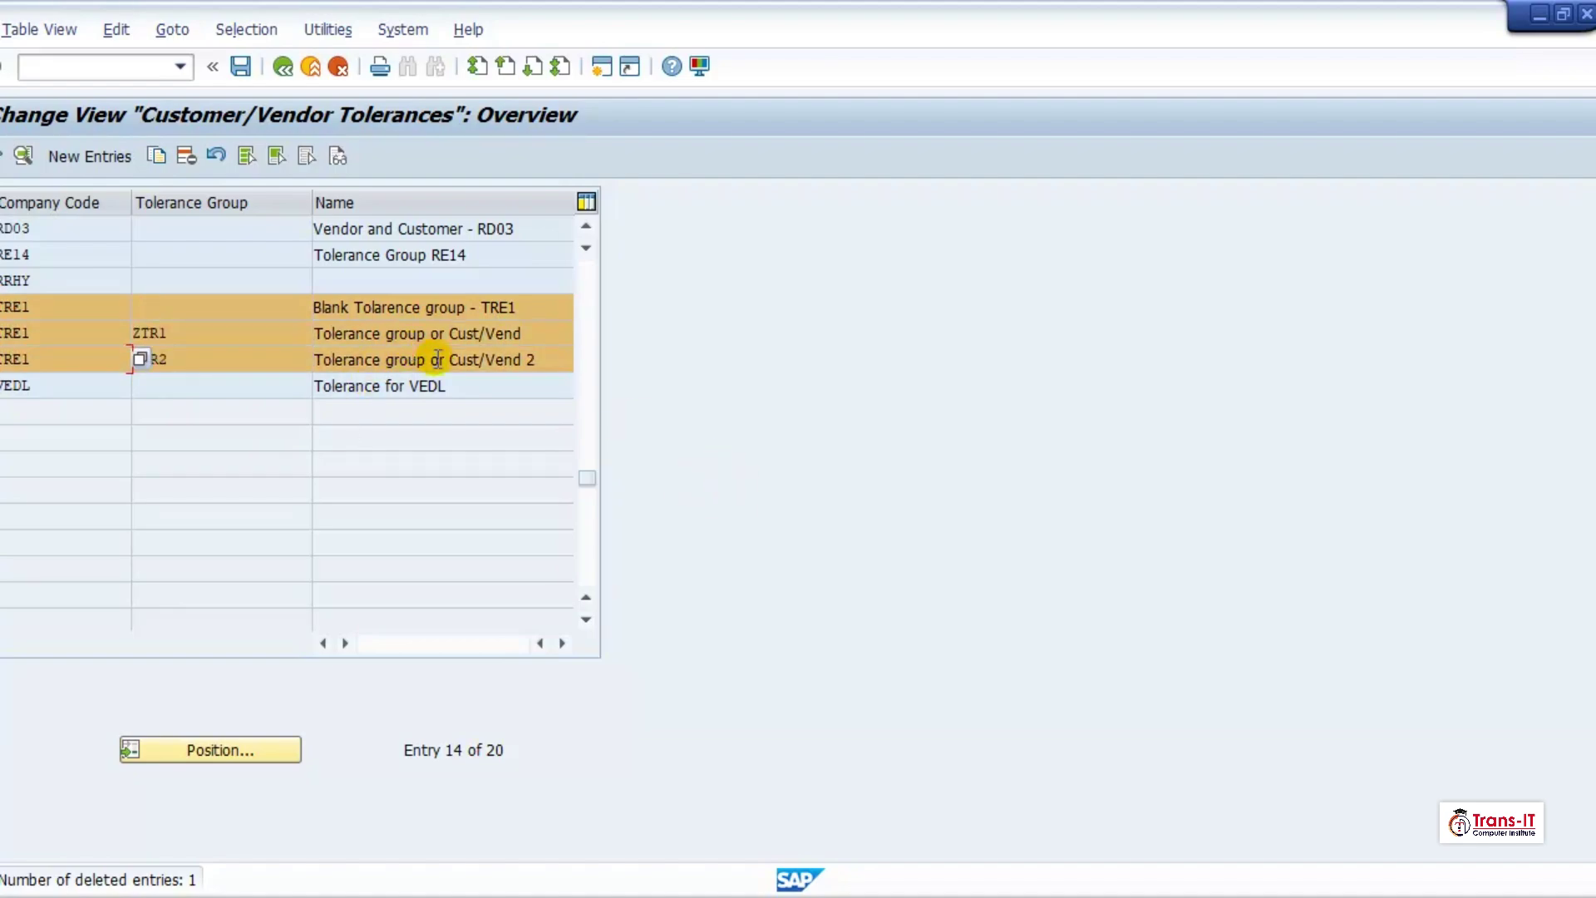